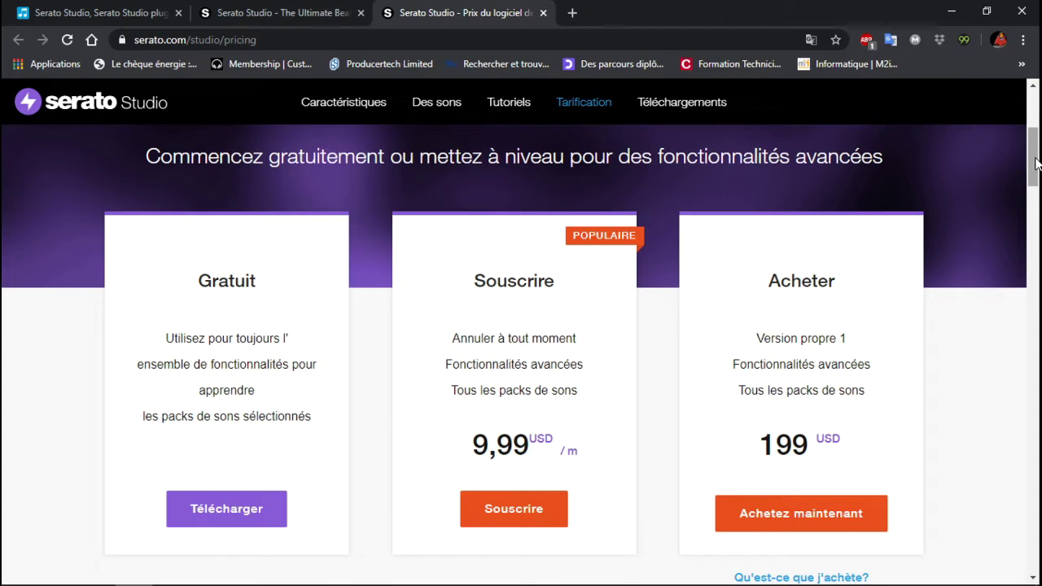
- Examine the feature comparison between the free and paid plans down to the pricing at its end
left_click_drag(1035, 162, 1038, 235)
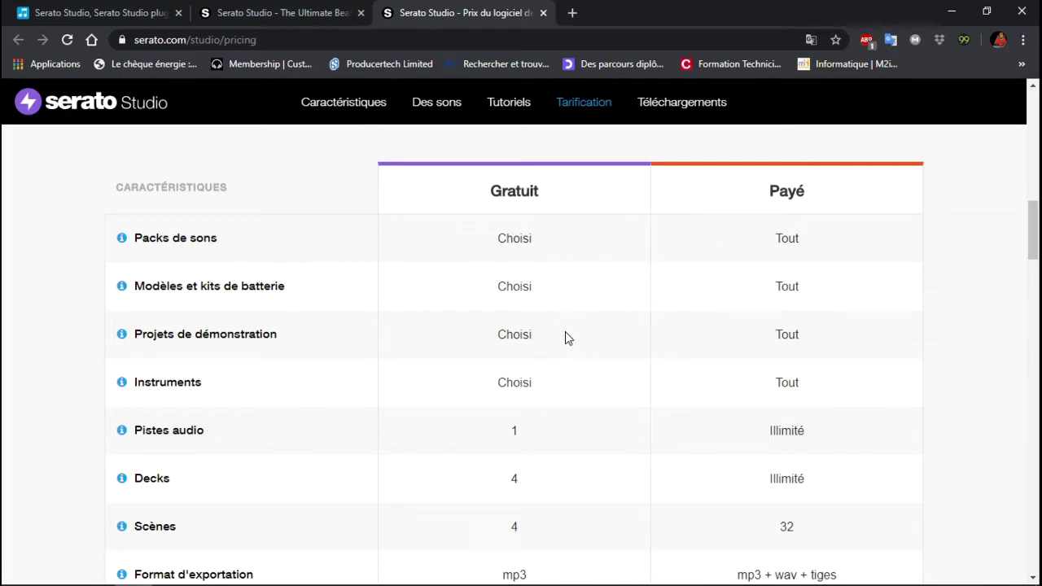
scroll(570, 407, "down", 1)
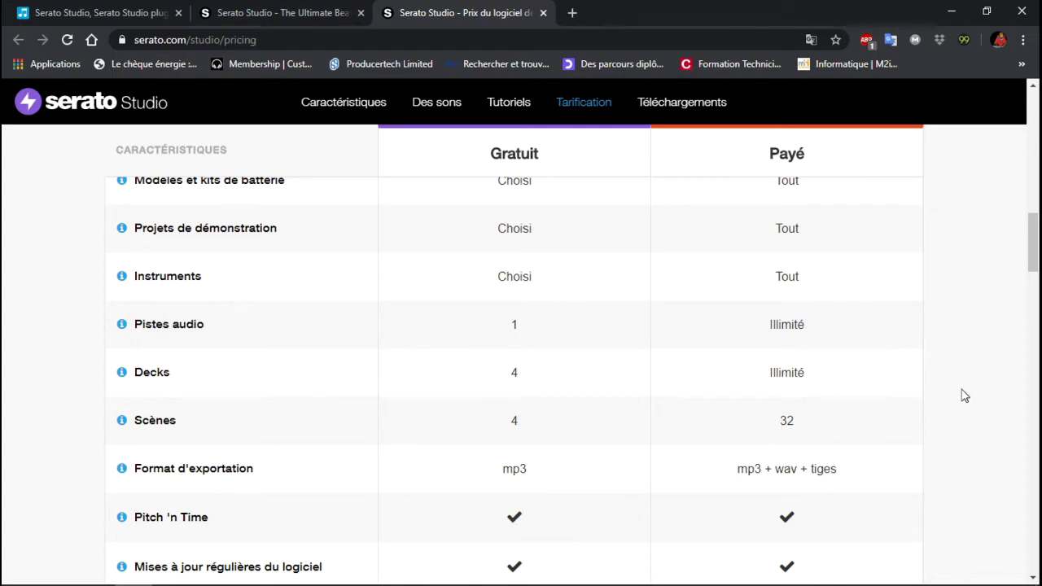
scroll(1032, 269, "down", 2)
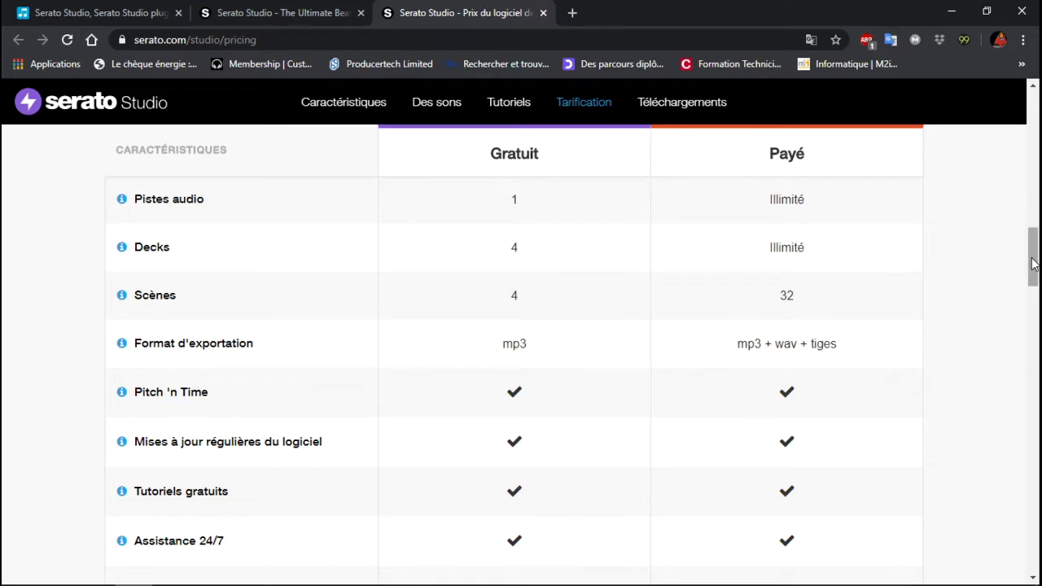
scroll(1032, 262, "down", 2)
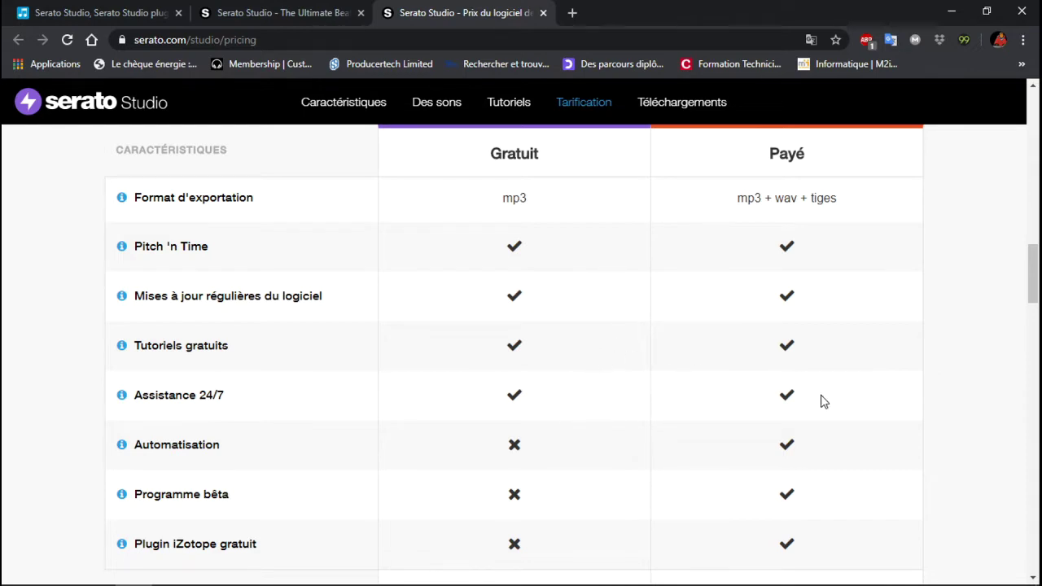
left_click_drag(1032, 288, 1034, 302)
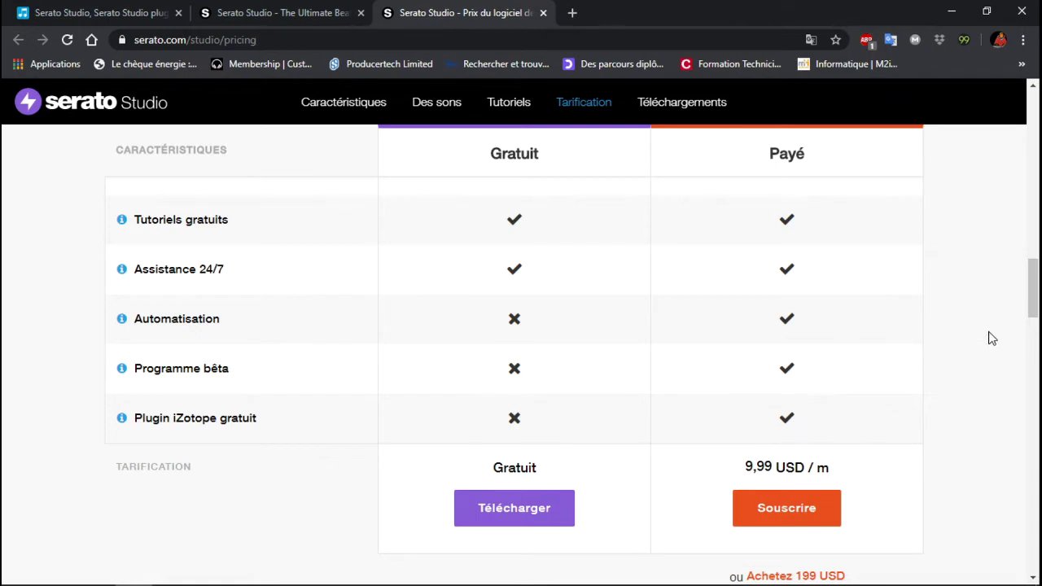
left_click_drag(1035, 300, 1035, 313)
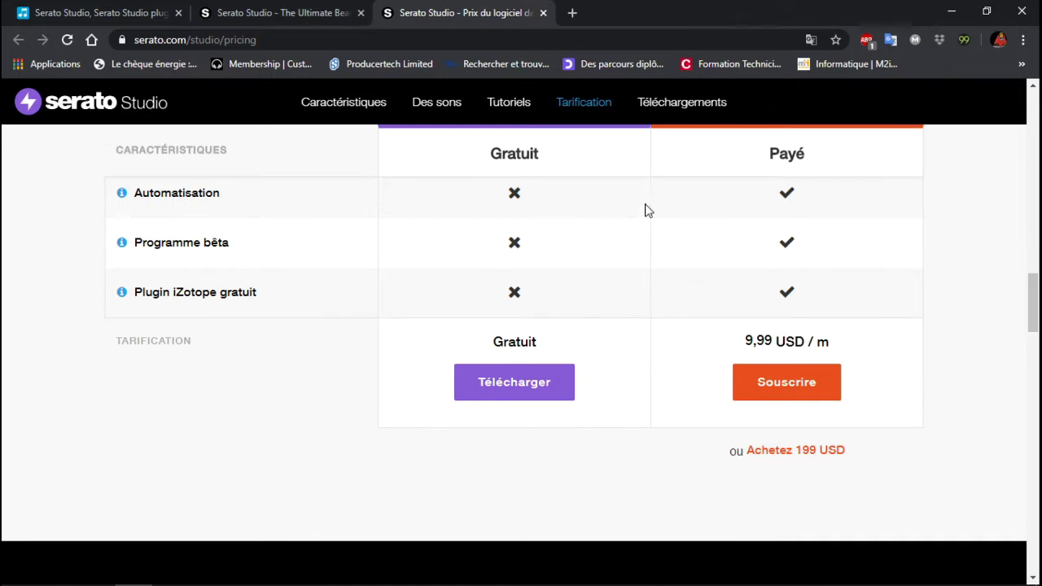
- Switch to the Plugin Boutique page for Serato Studio and look through its price and product details
left_click(111, 12)
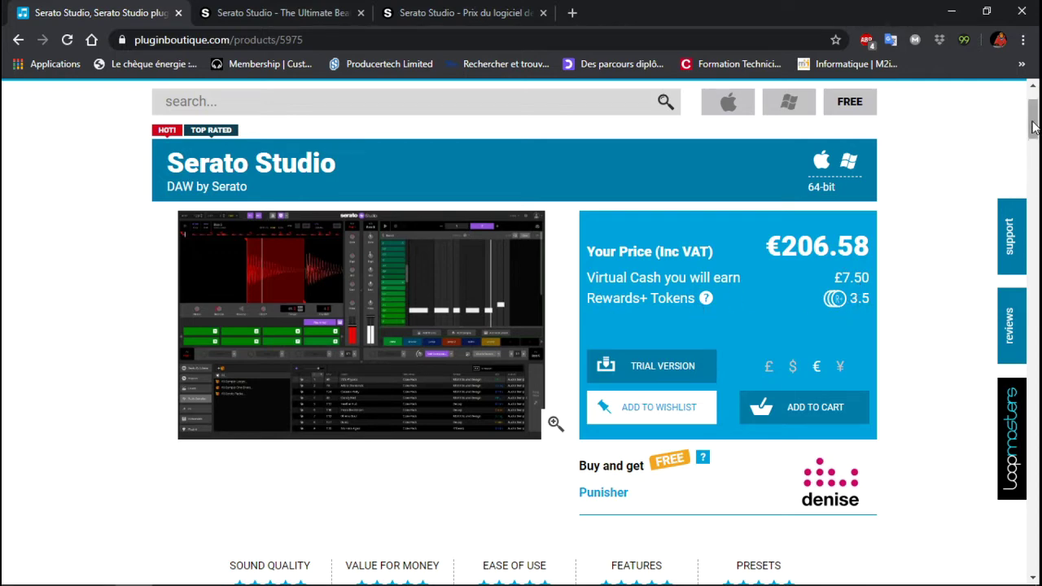
left_click_drag(1032, 124, 1035, 131)
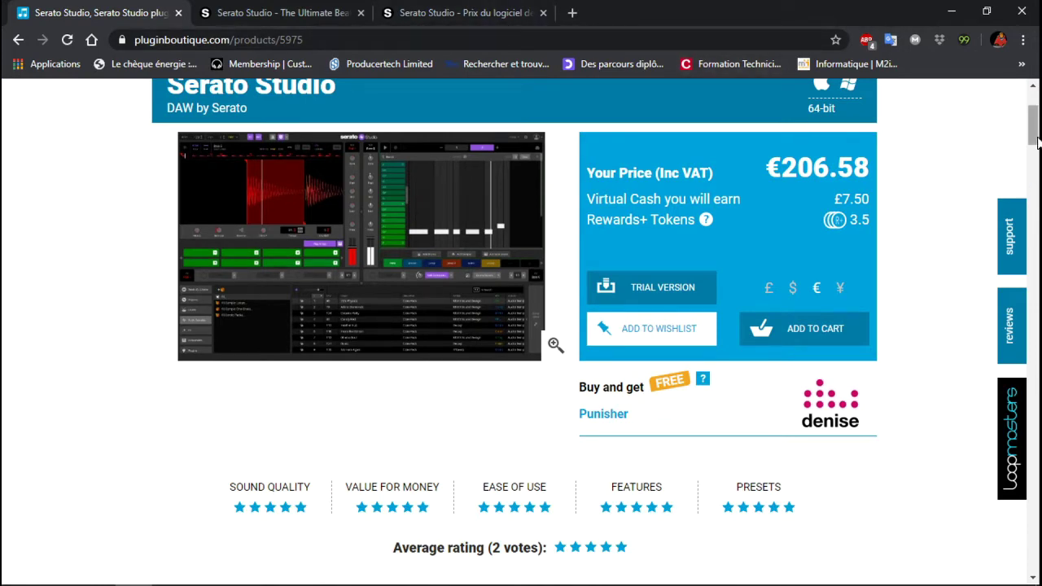
left_click_drag(1035, 139, 1038, 276)
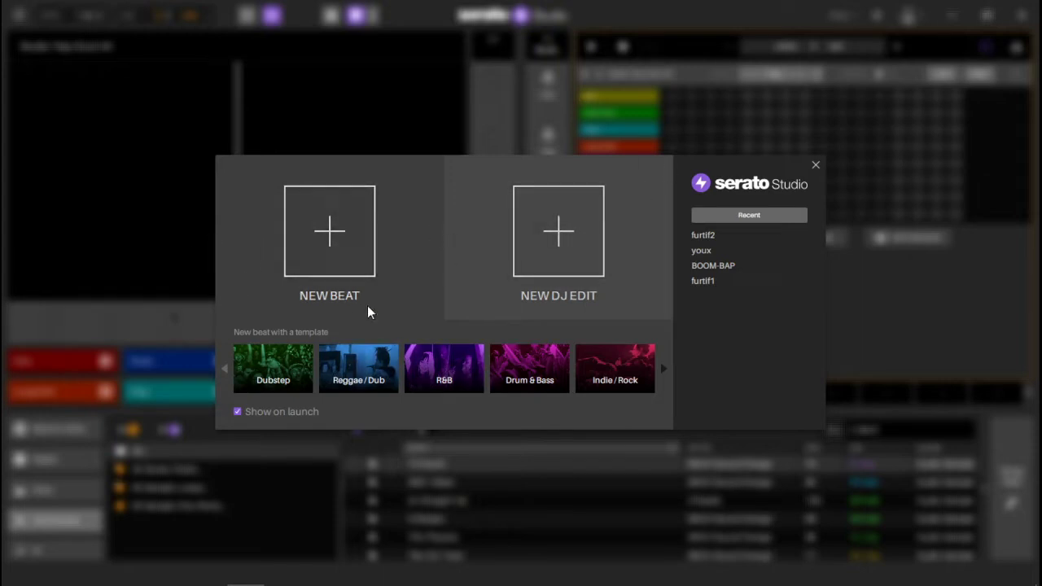
- Browse the genre templates for new beats in Serato Studio's start window and close it without choosing one
left_click(237, 412)
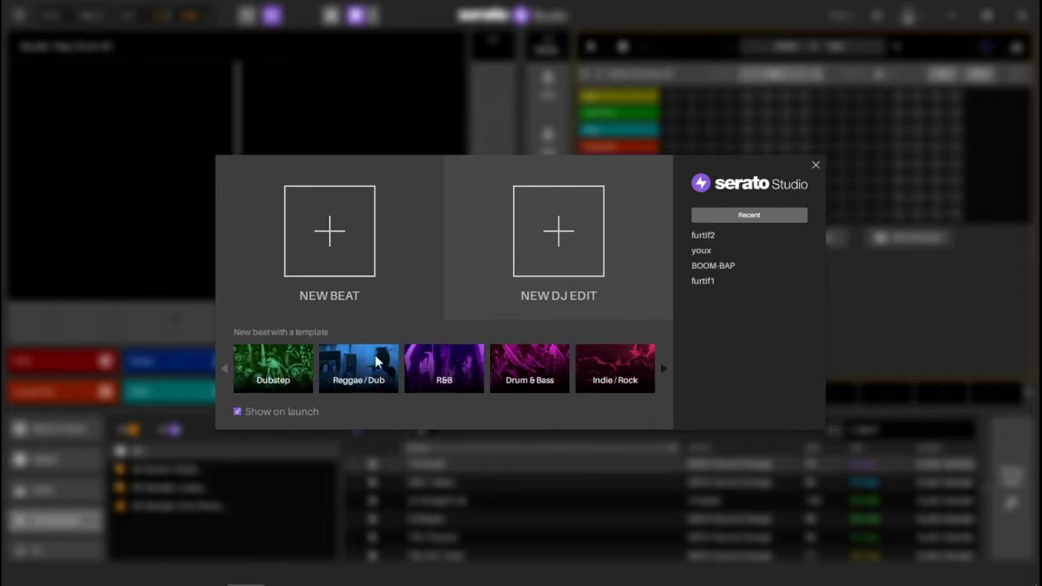
left_click(225, 368)
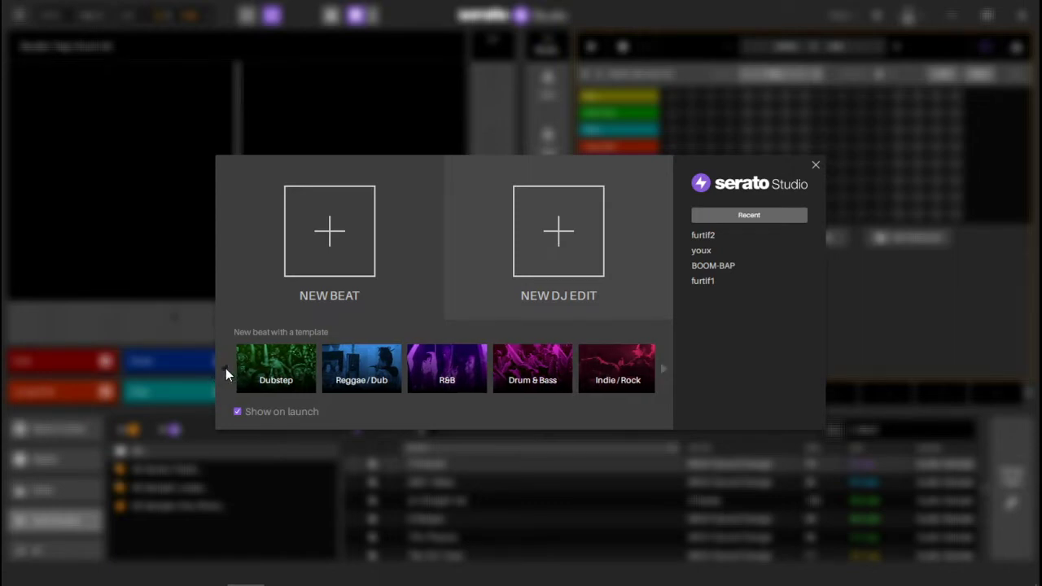
left_click(664, 370)
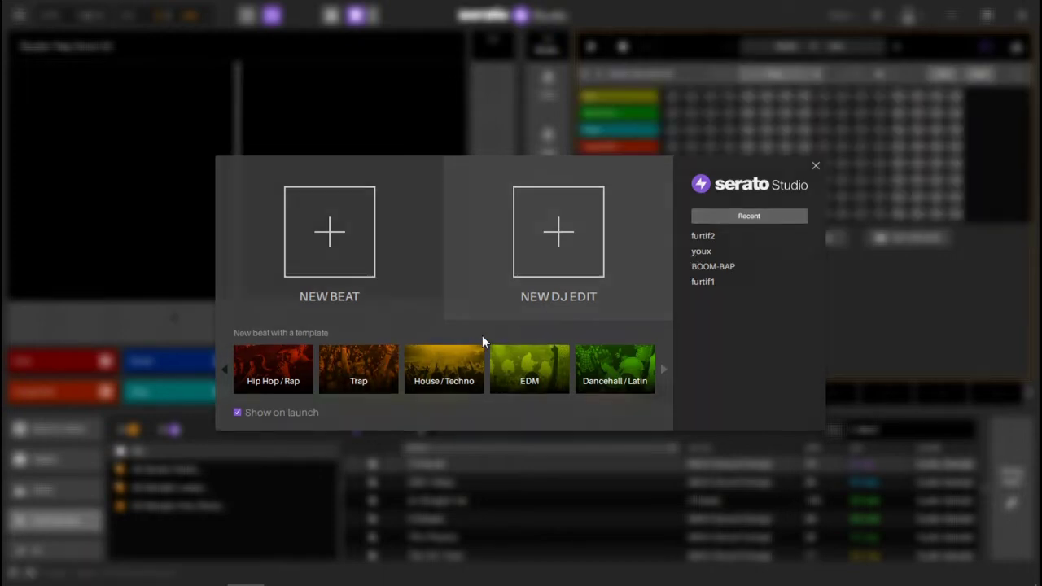
key("Escape")
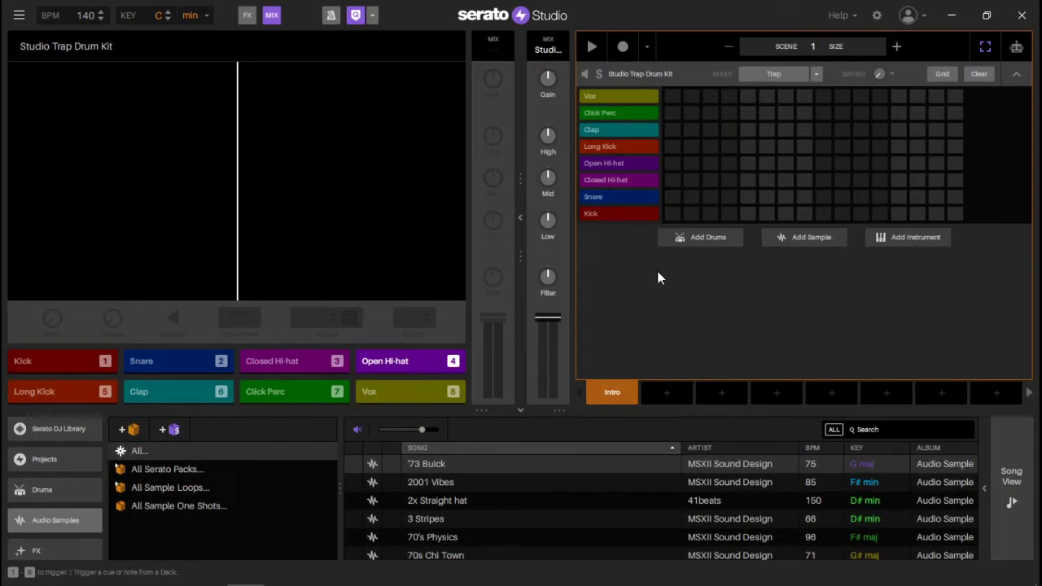
- Open the application's audio setup and view the available audio output devices
left_click(876, 15)
left_click(374, 128)
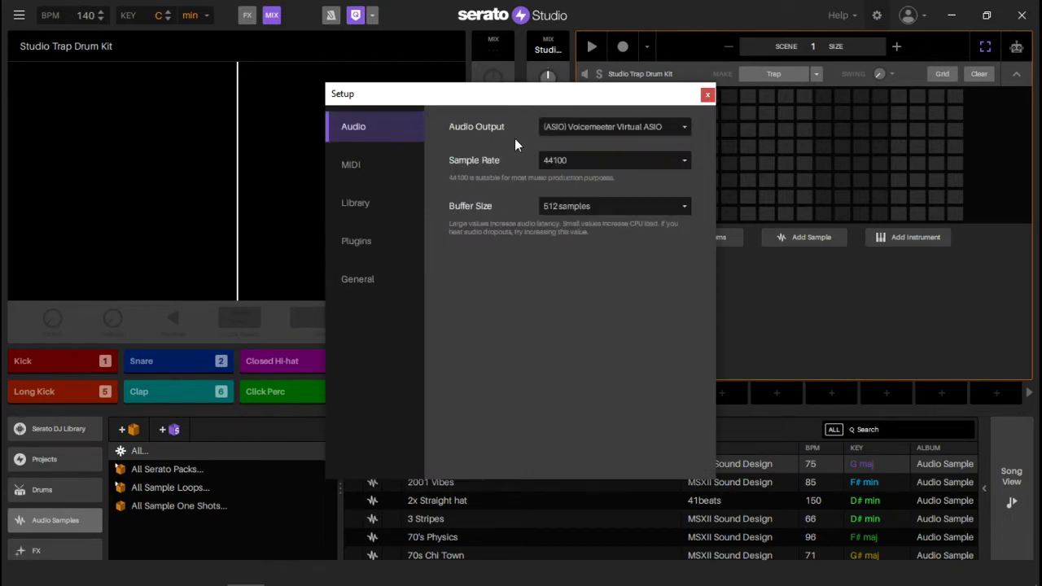
left_click(620, 129)
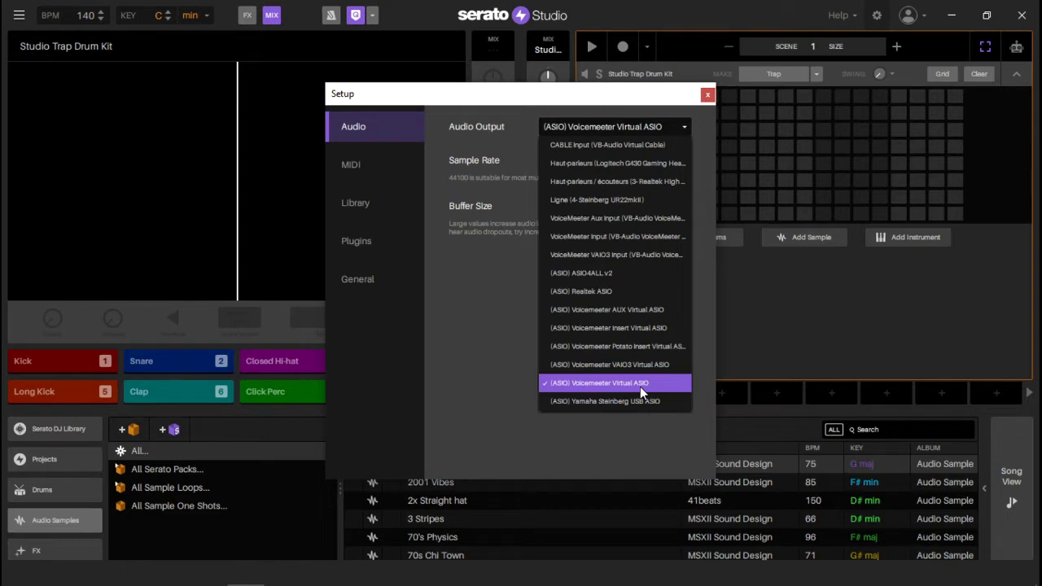
- Review the MIDI devices and the VST plugin folder options in the setup, and close it
left_click(348, 162)
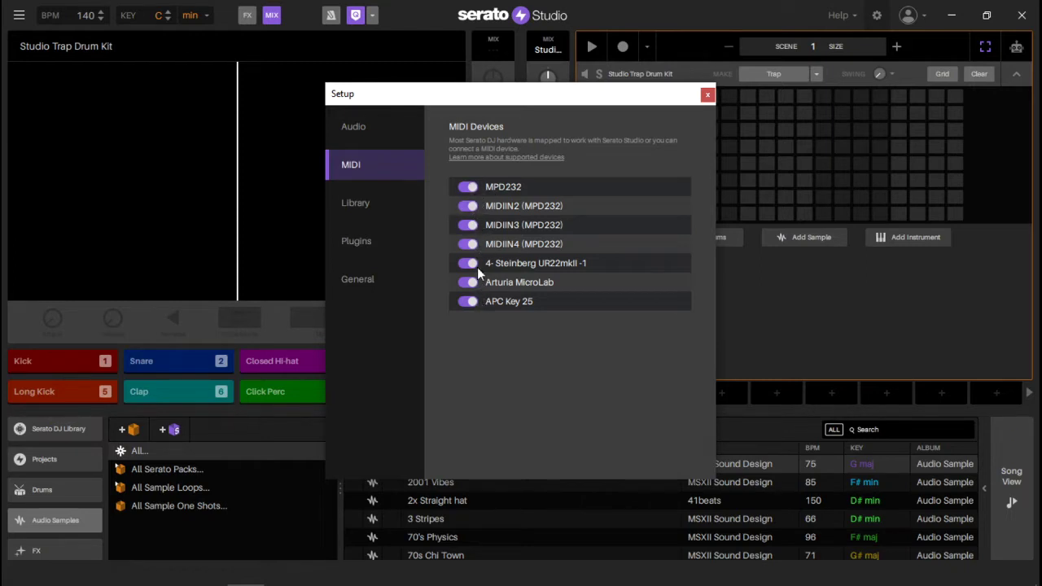
left_click(465, 188)
left_click(370, 243)
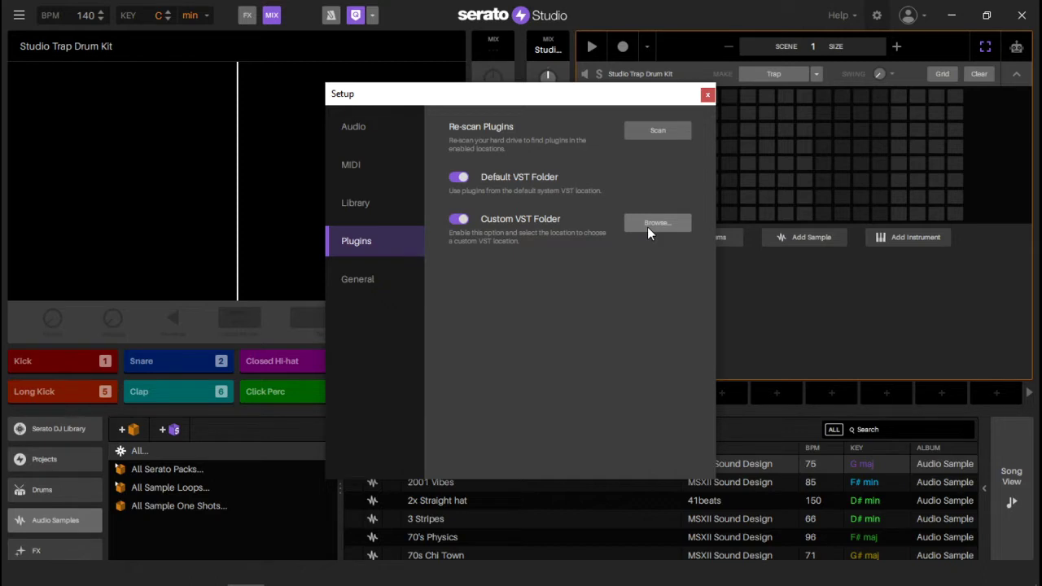
left_click(706, 95)
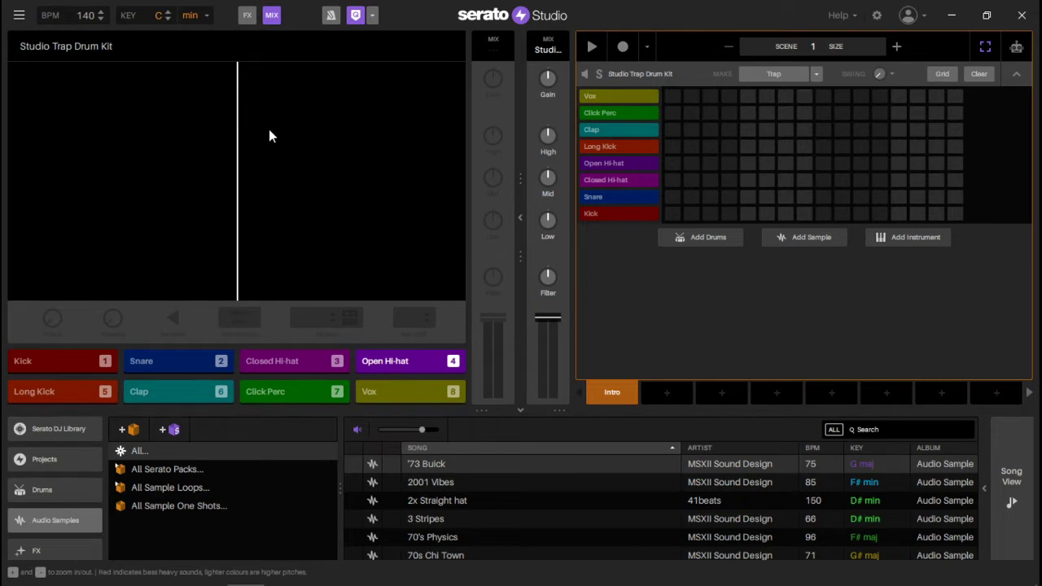
- Load the Kick sound of the trap drum kit into the waveform display, audition it and check its Attack control
left_click(620, 213)
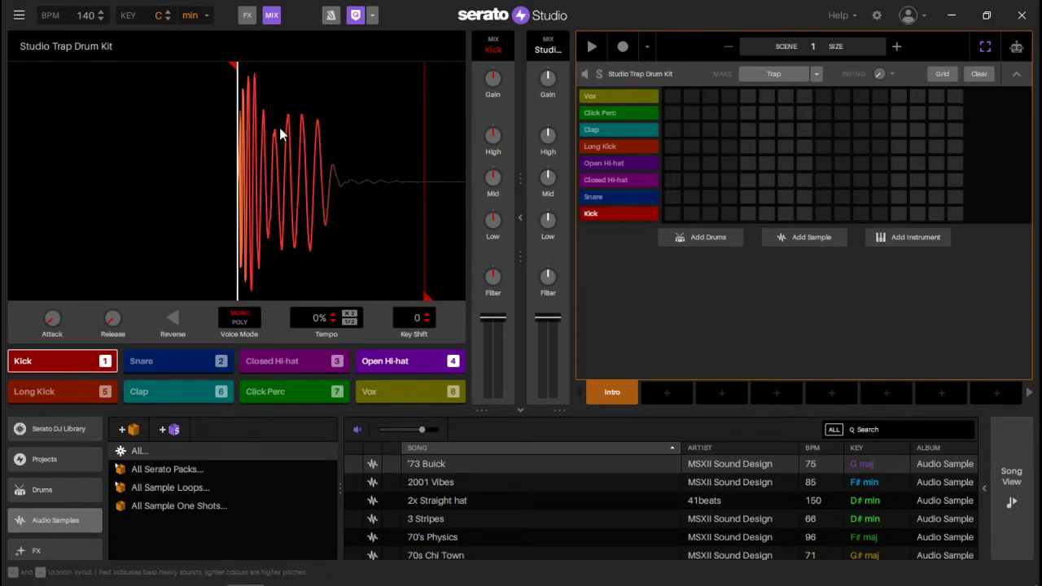
left_click(66, 366)
mouse_move(51, 322)
left_mouse_down()
mouse_move(51, 301)
mouse_move(51, 330)
left_mouse_up()
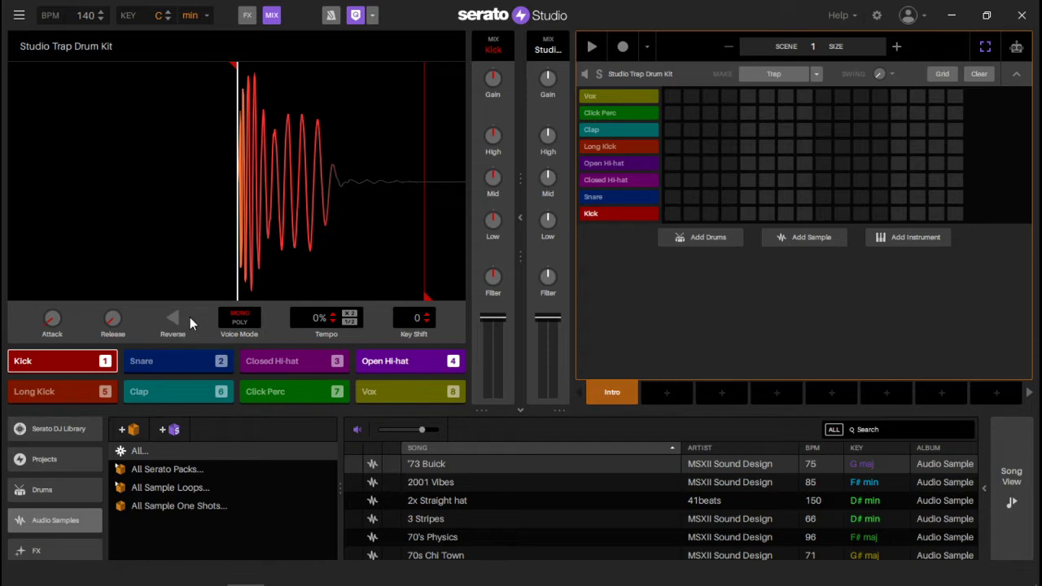
- Audition the Kick sample in reverse and switch its playback back to normal
left_click(173, 319)
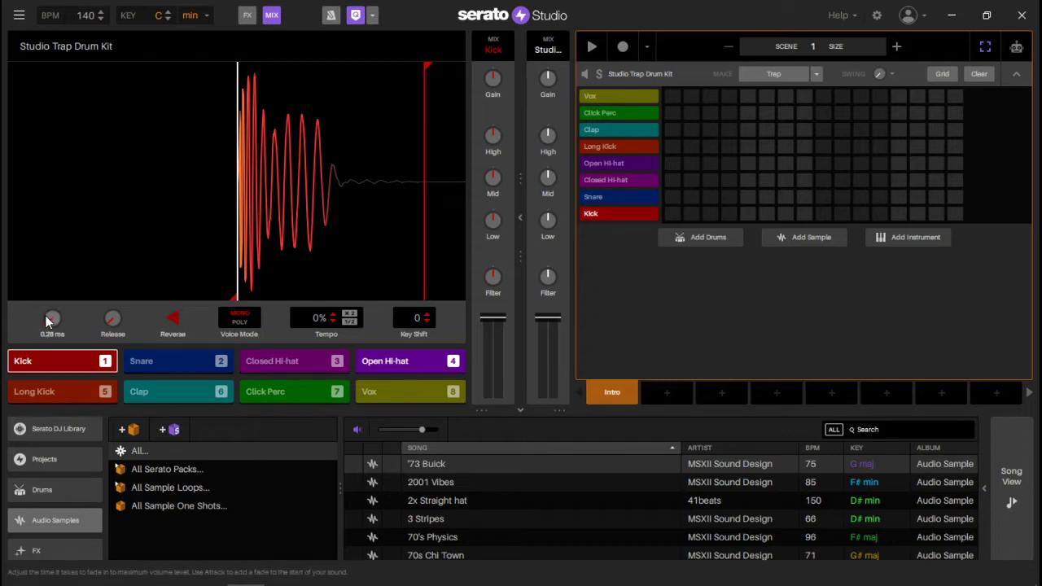
left_click(72, 365)
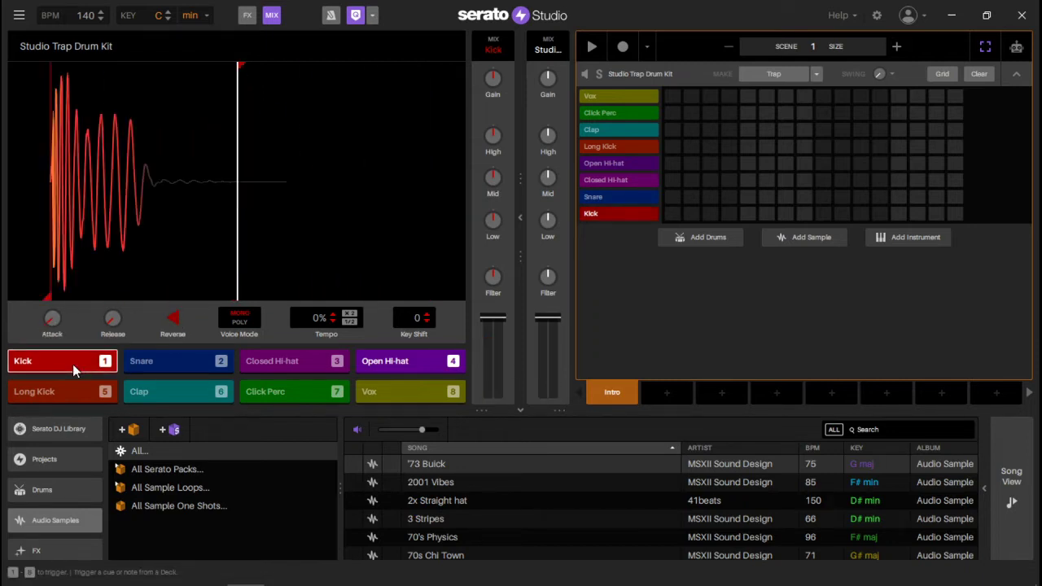
left_click(174, 319)
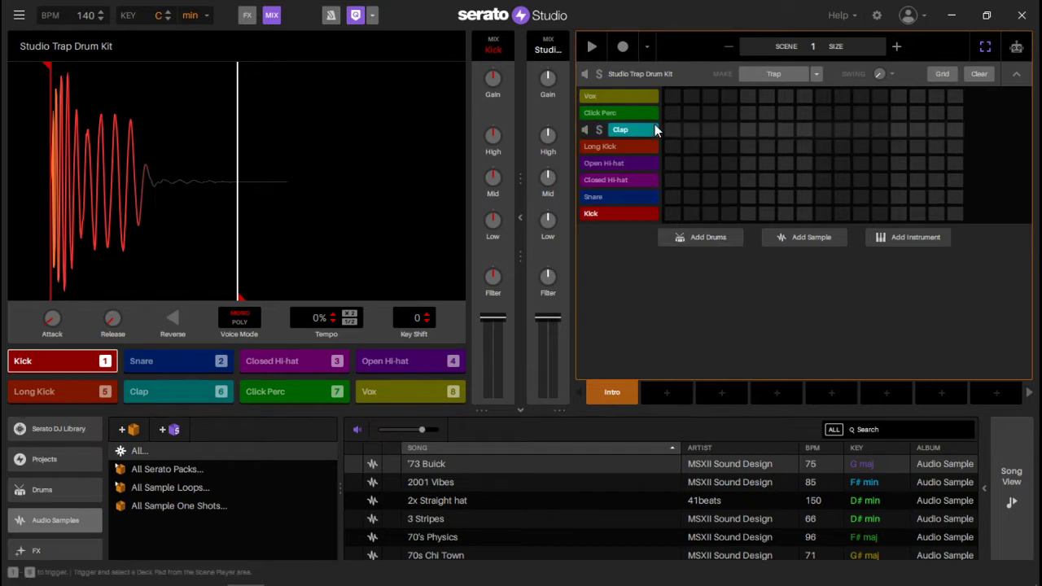
- Audition the drum kit's kick and hi-hat sounds with the kit's channel gain lowered to -12 dB
mouse_move(546, 73)
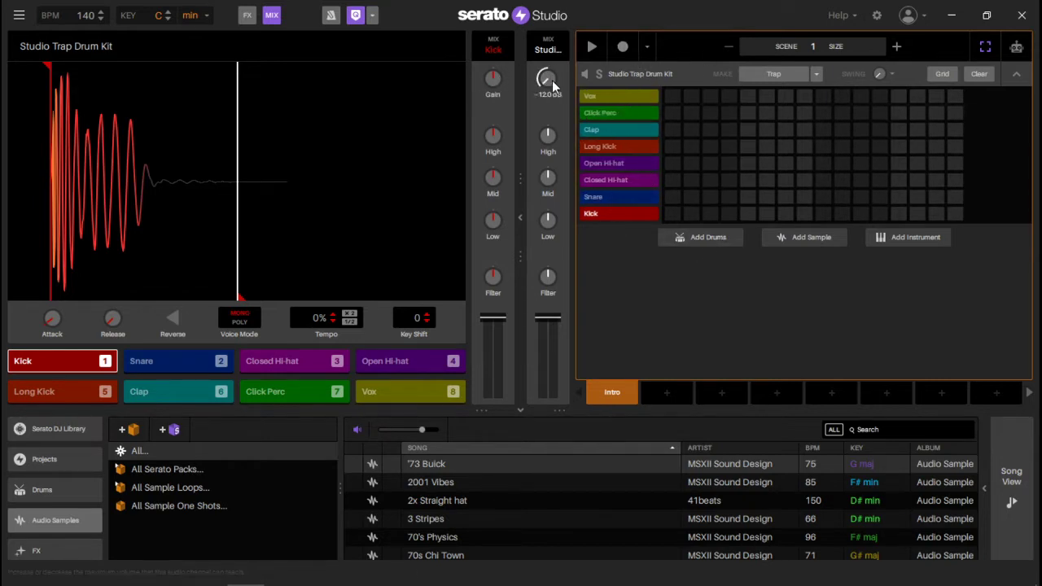
left_click(629, 197)
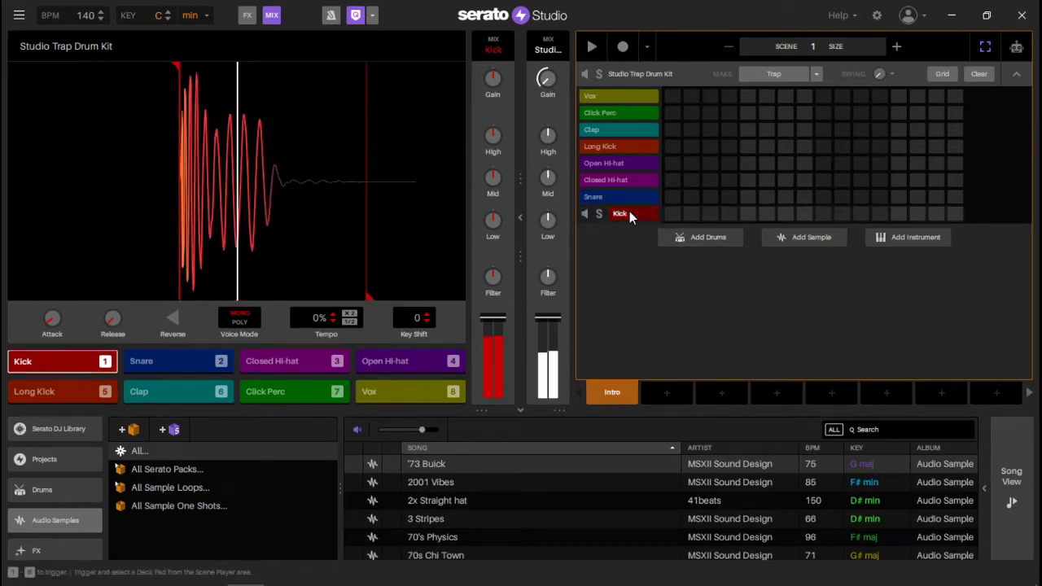
left_click(623, 179)
left_click(633, 163)
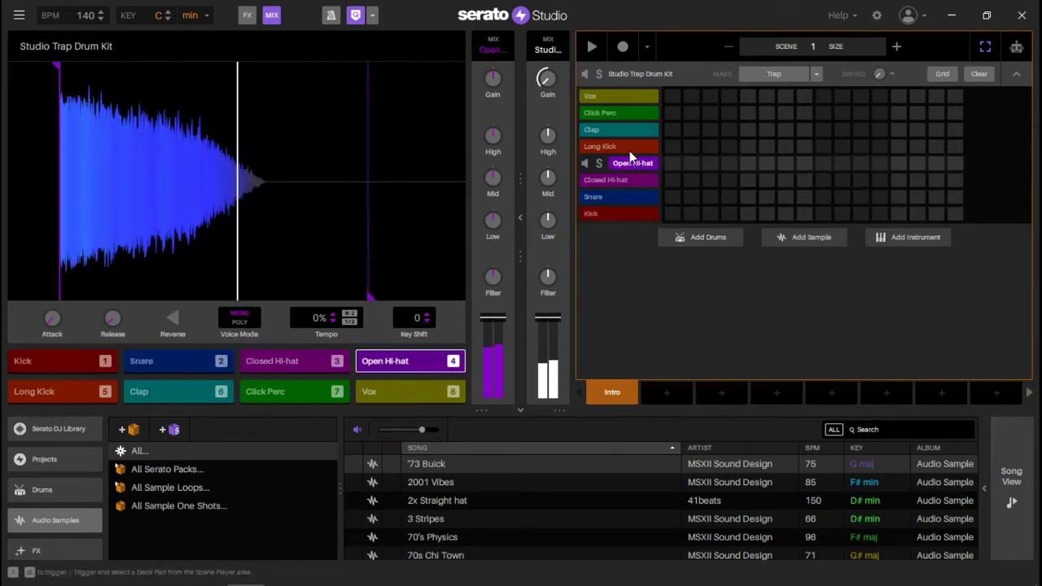
left_click(629, 148)
left_click(624, 213)
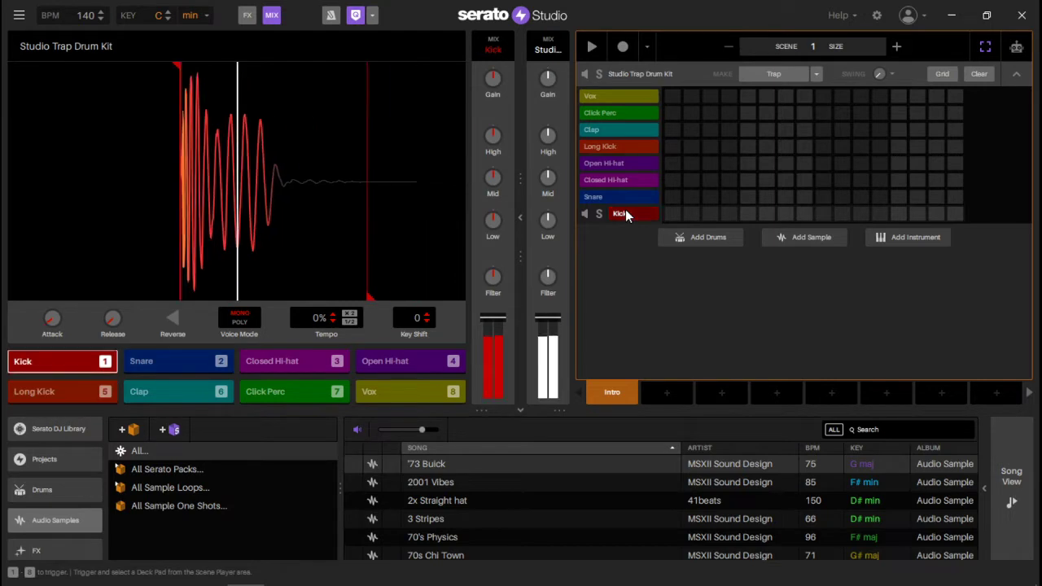
left_click(624, 179)
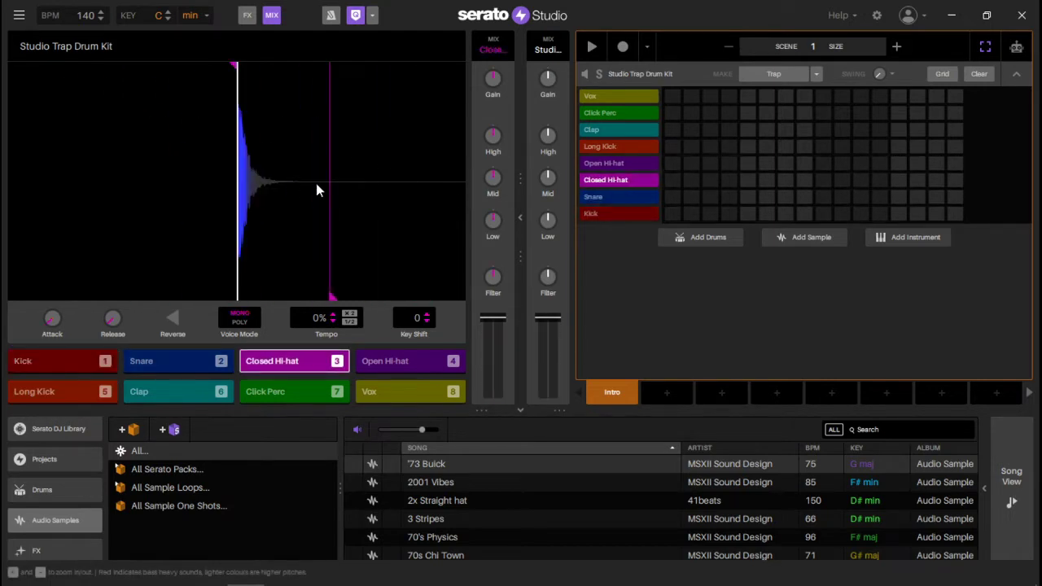
mouse_move(490, 81)
mouse_move(555, 196)
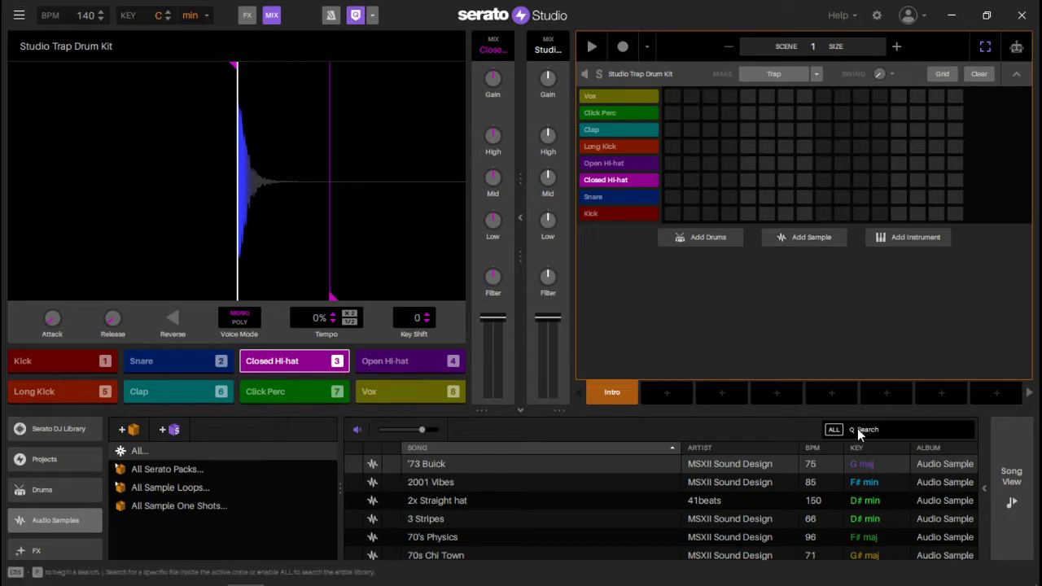
- Enlarge the library area and browse its projects, drums, audio samples, FX and instruments categories
left_click_drag(566, 408, 581, 331)
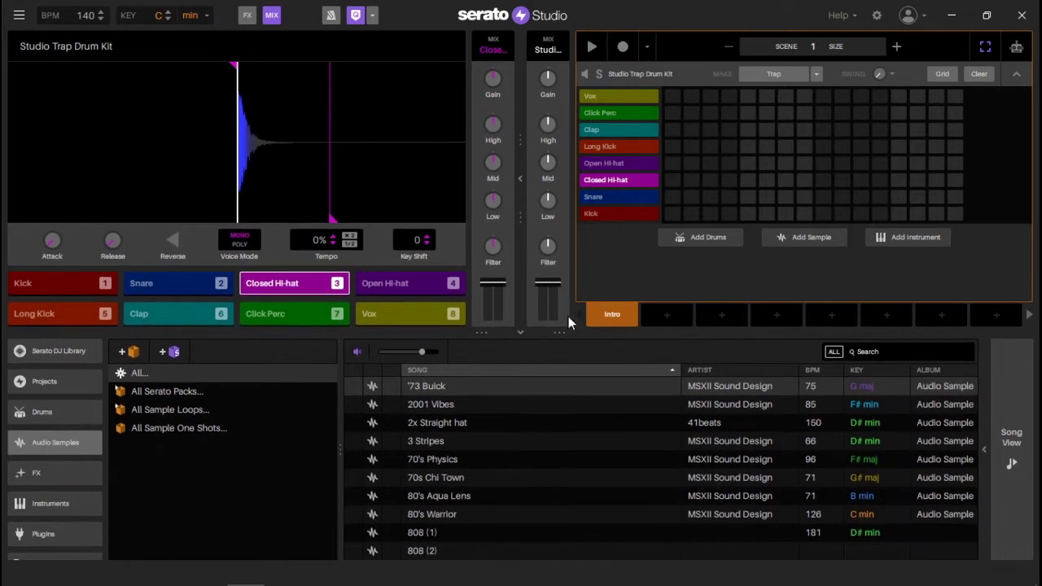
left_click(34, 382)
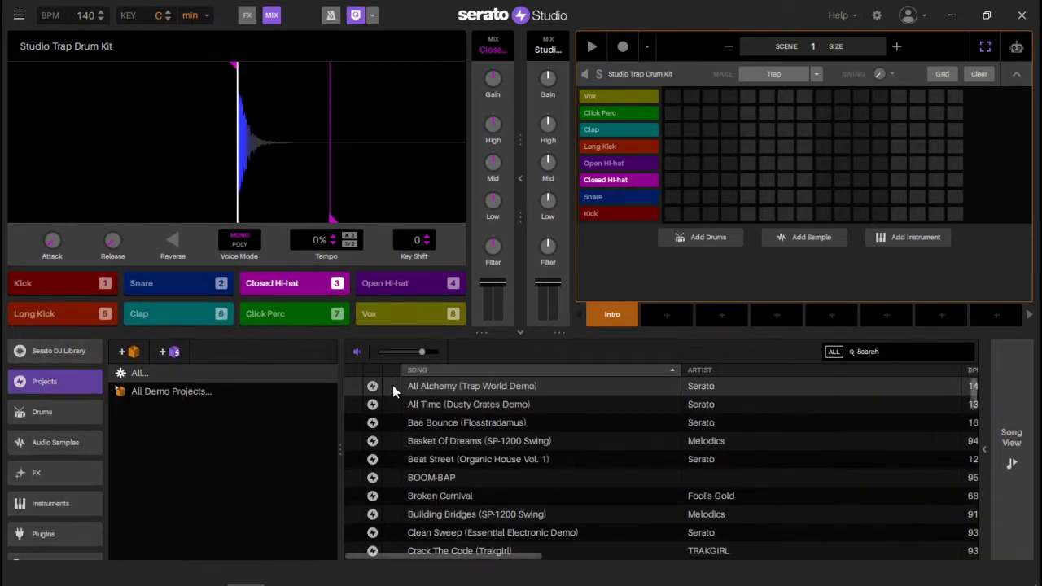
left_click(51, 411)
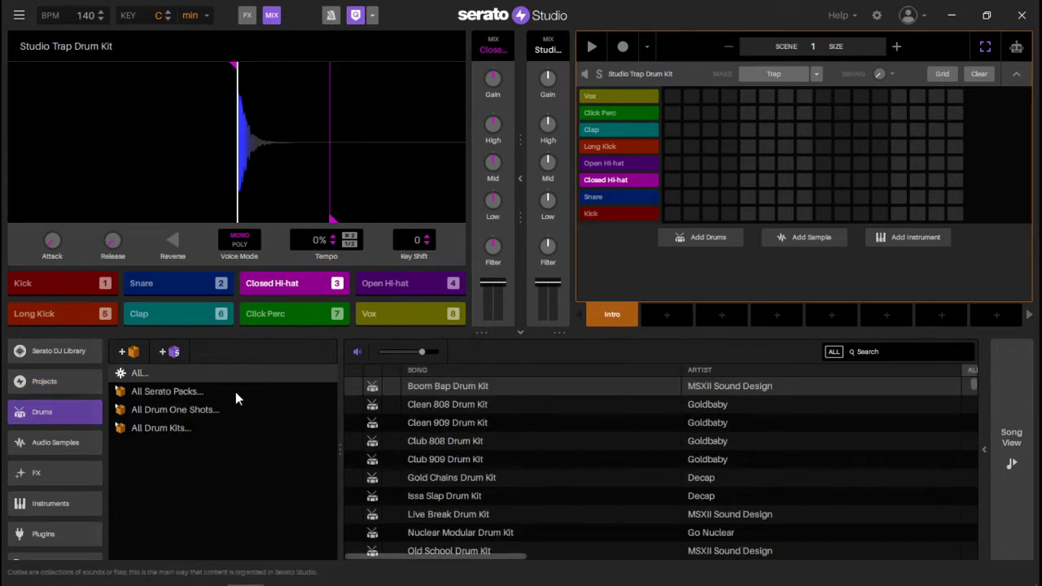
left_click(79, 440)
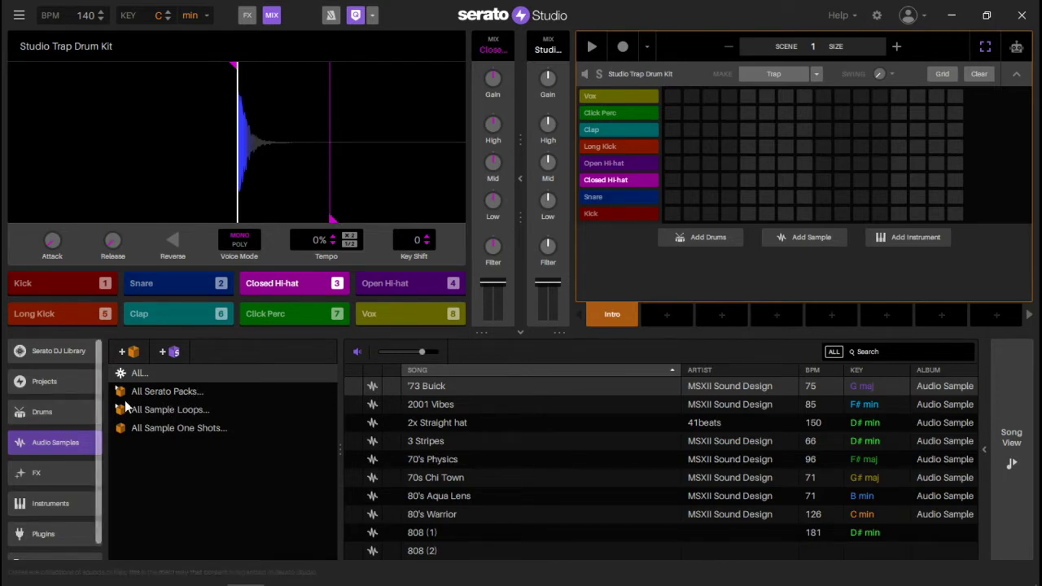
left_click(61, 478)
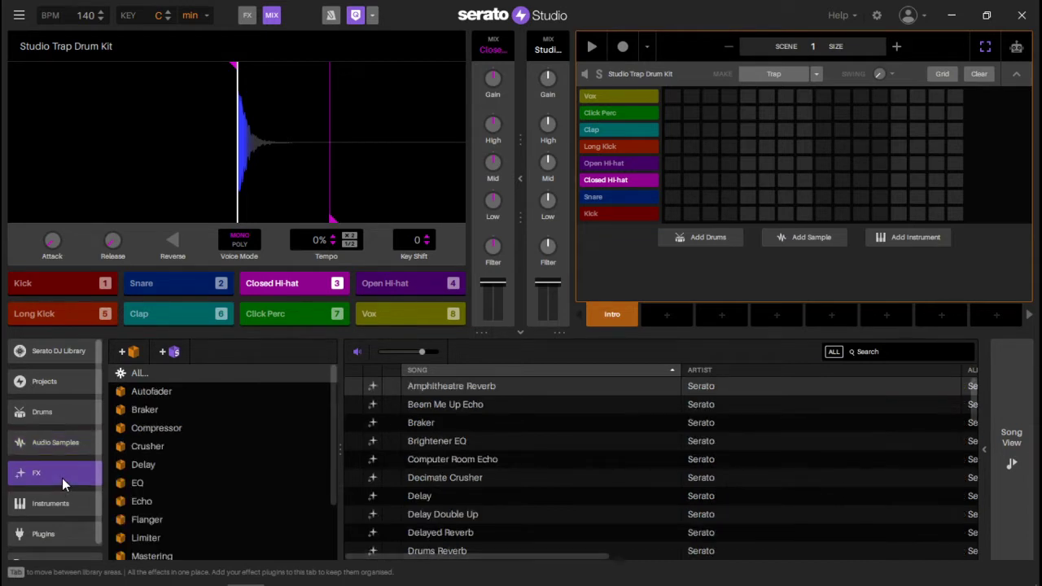
left_click(63, 503)
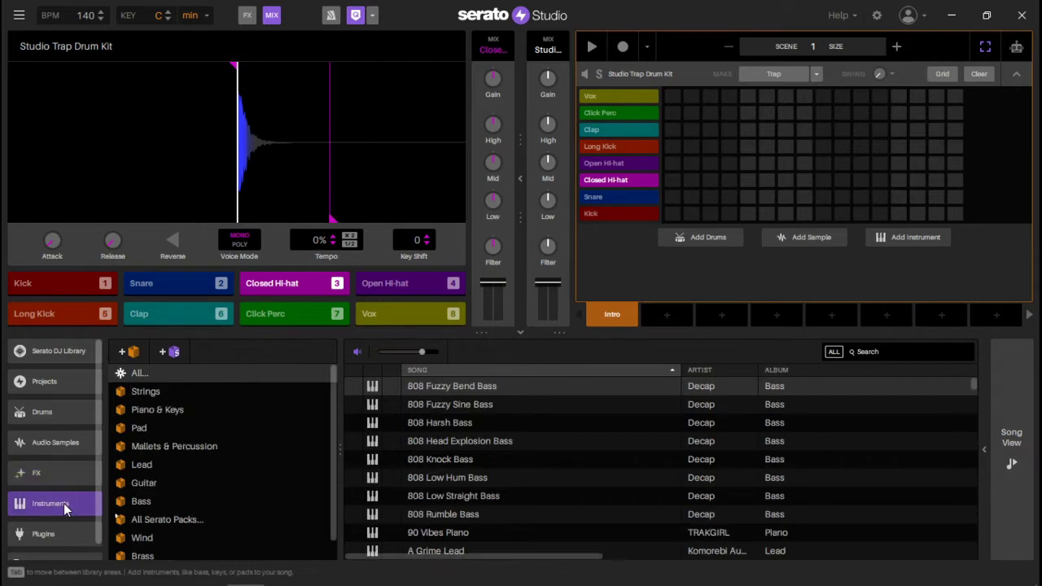
- Try the 808 Fuzzy Bend Bass instrument as a new deck in the scene, then undo its addition
left_click_drag(452, 387, 642, 256)
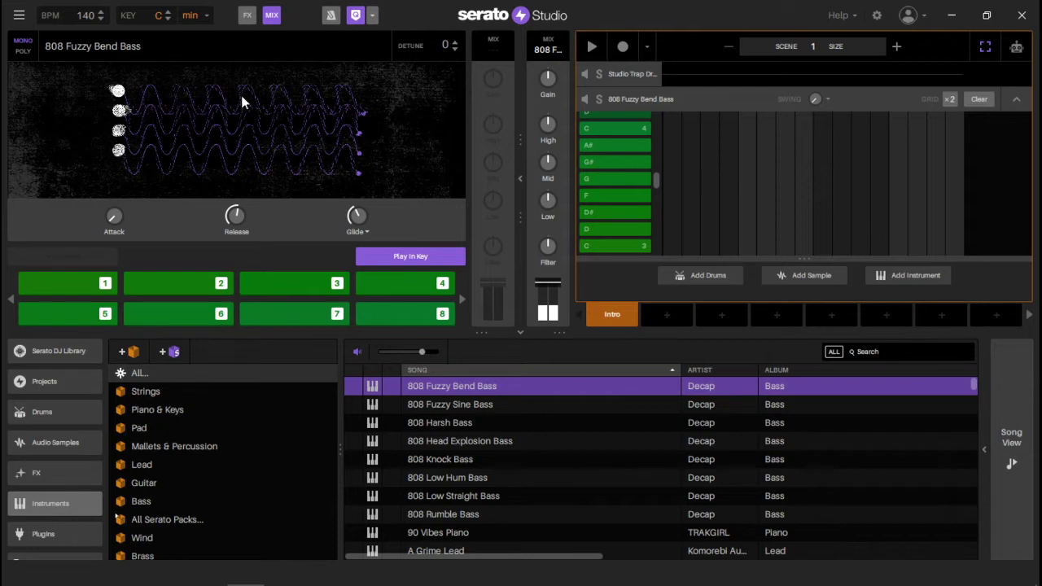
left_click(696, 127)
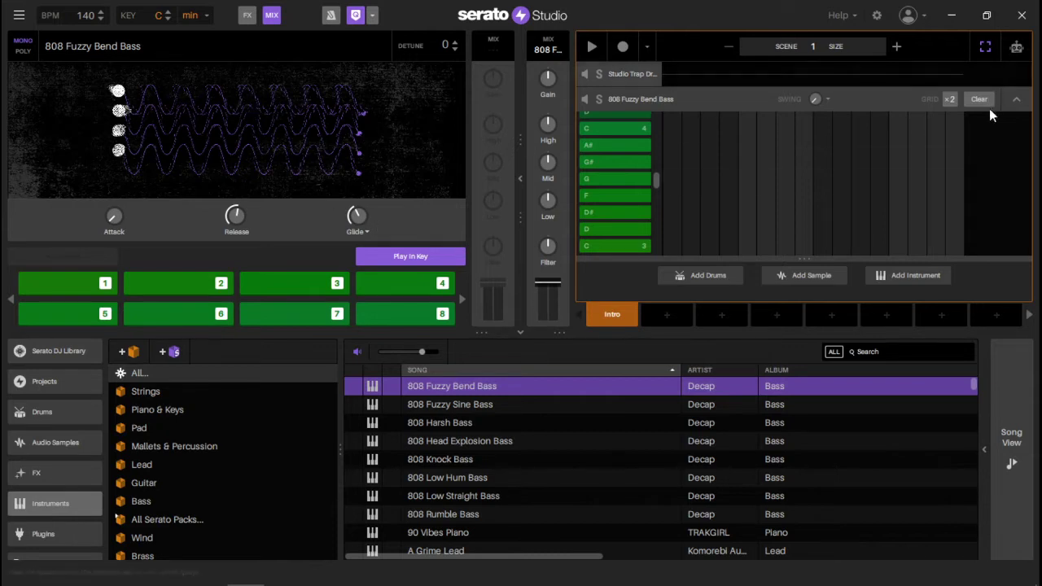
left_click(1016, 99)
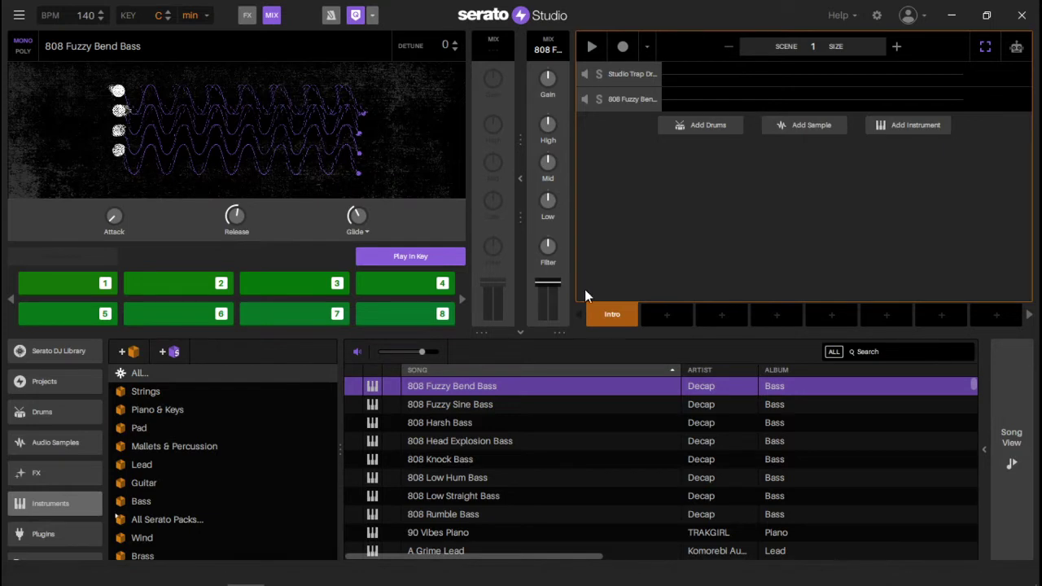
left_click(623, 100)
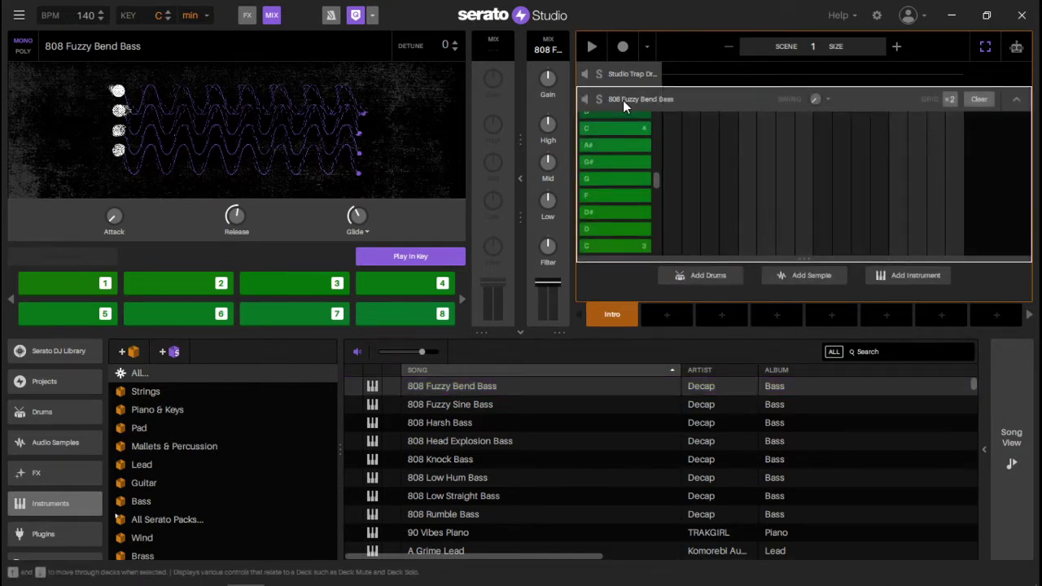
key("ctrl+z")
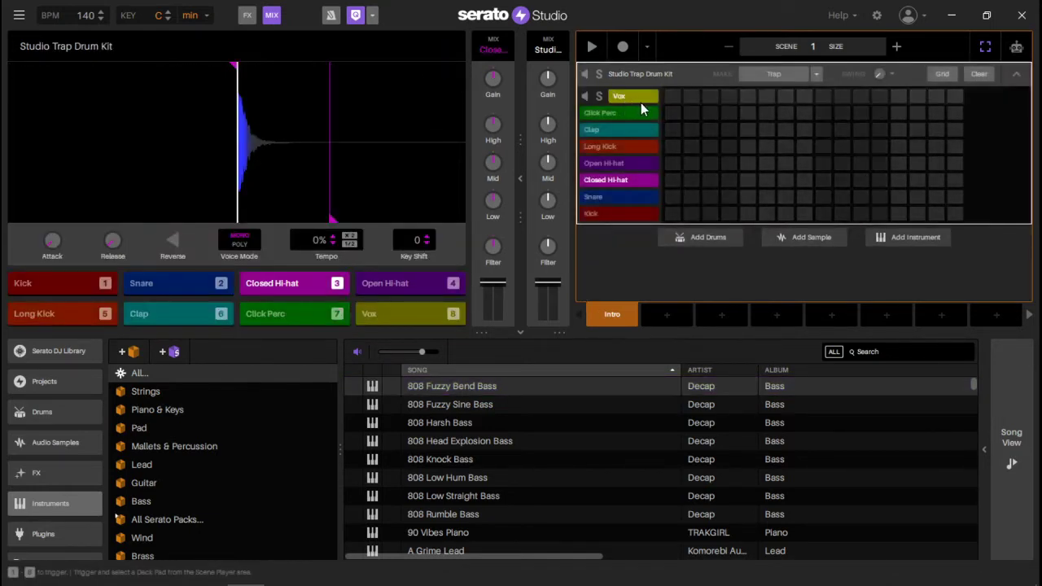
left_click(784, 72)
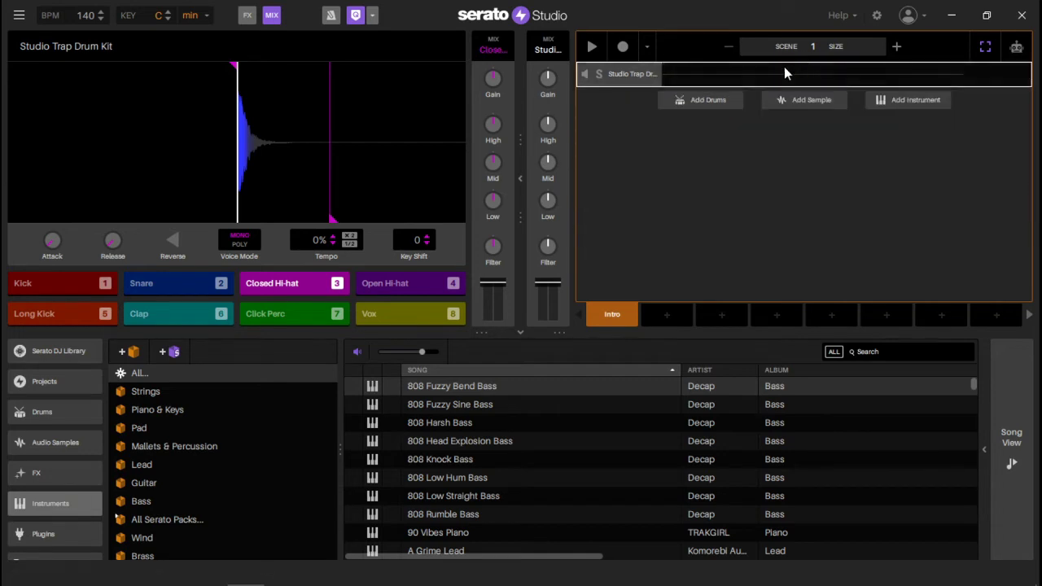
left_click(623, 73)
- Add an empty instrument deck to the scene and load the DB-33_x64 instrument plugin from the library into it
left_click(53, 533)
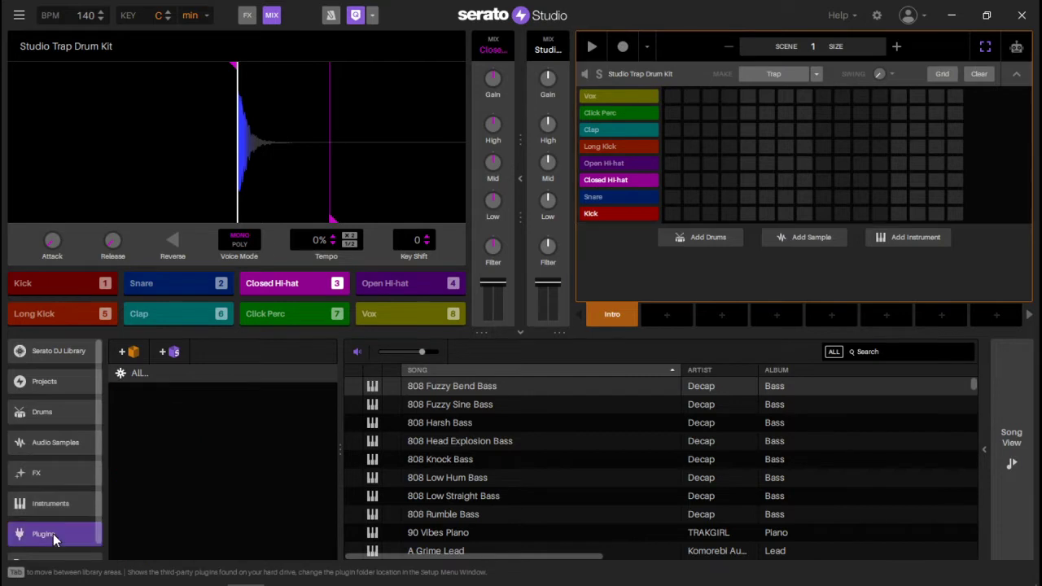
left_click(158, 410)
left_click(160, 391)
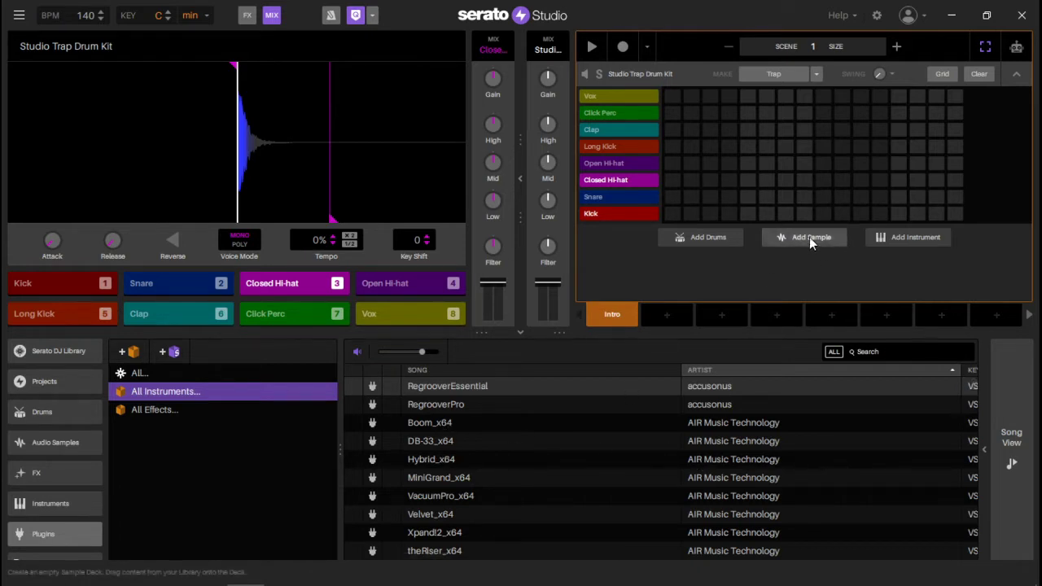
left_click(886, 237)
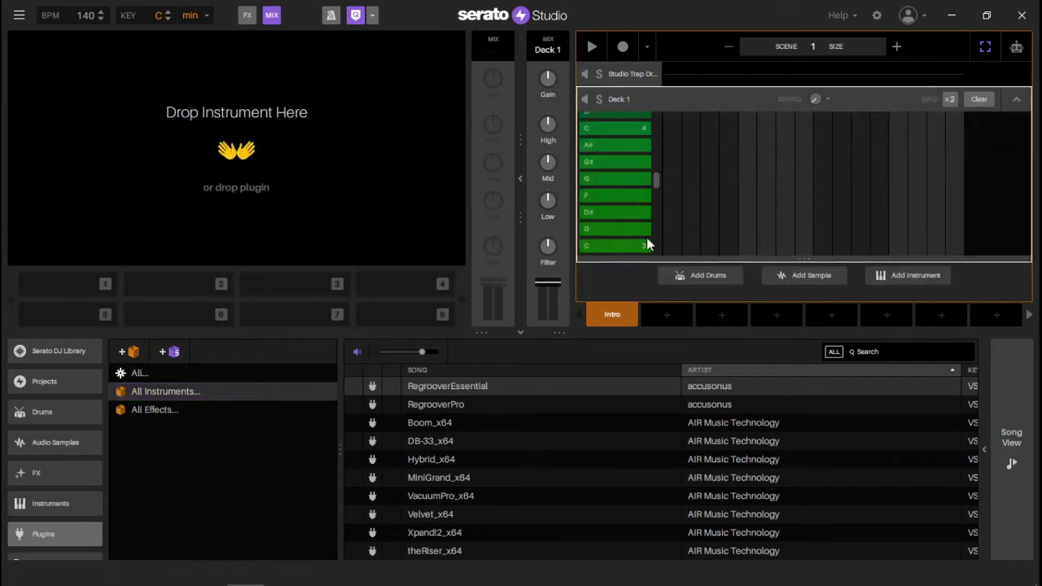
left_click_drag(434, 443, 196, 168)
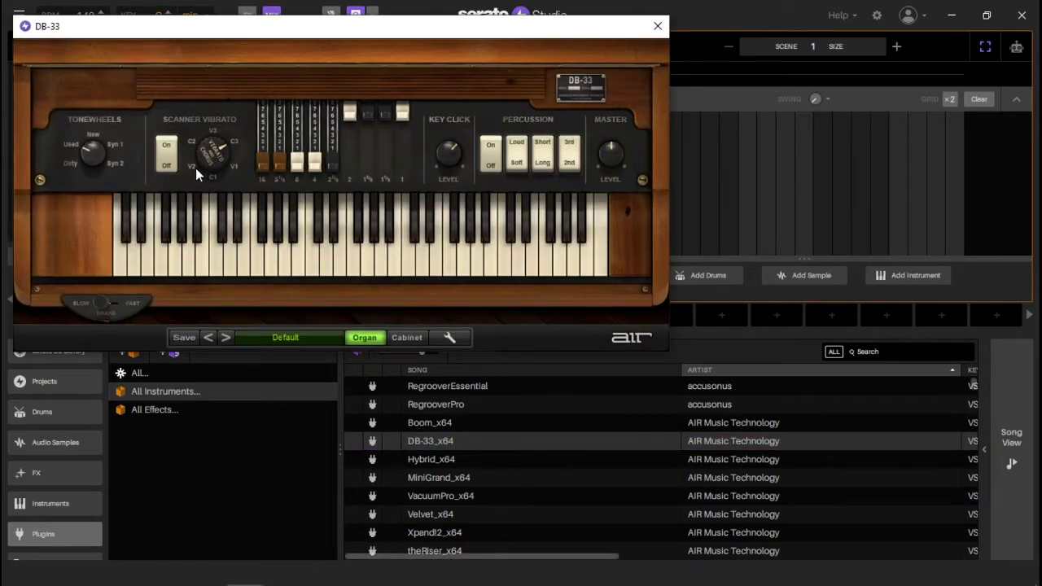
- Close and reopen the DB-33 plugin window, then eject the plugin from its deck
left_click(658, 26)
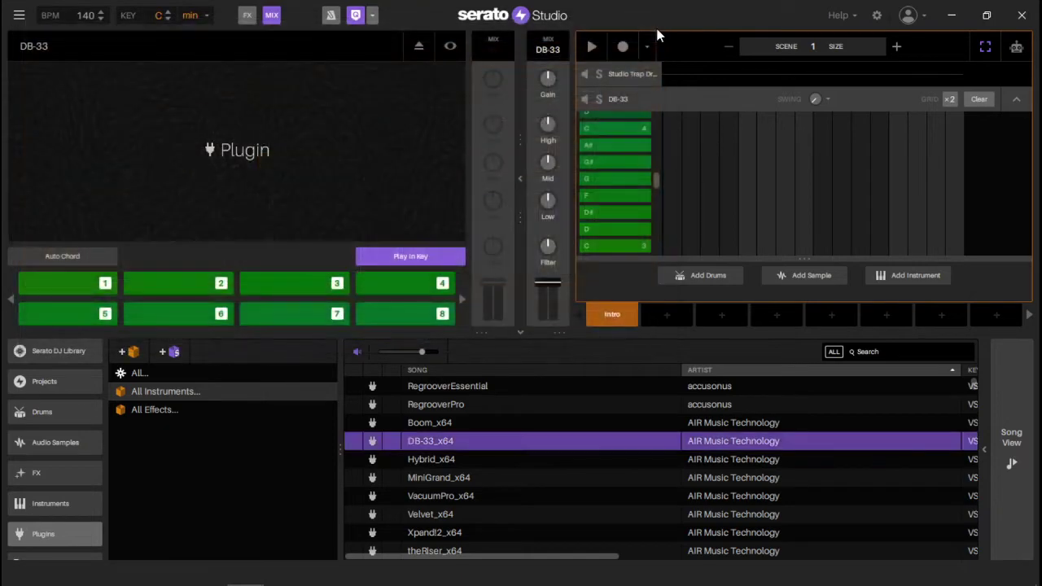
left_click(448, 48)
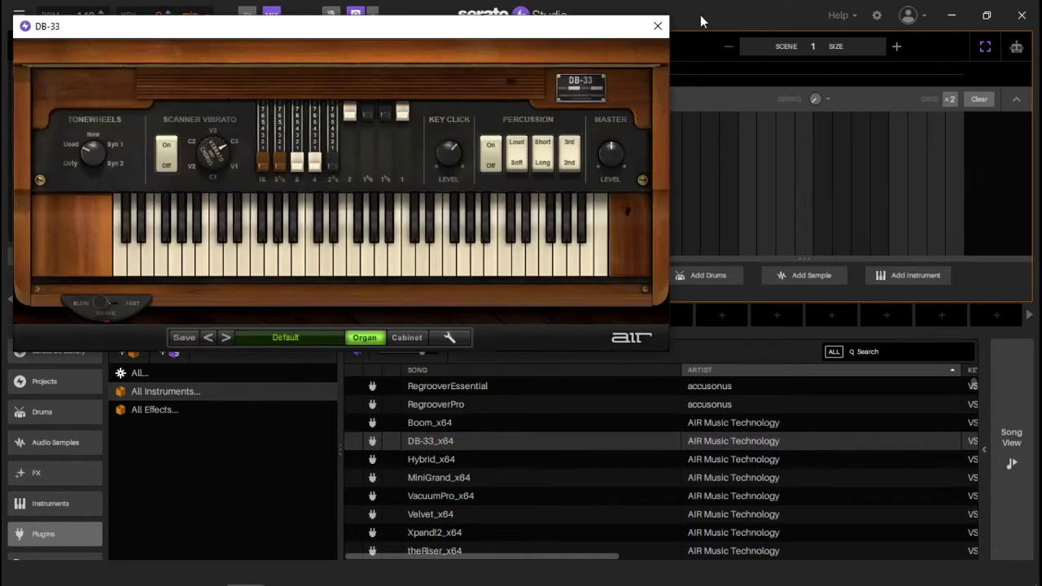
left_click(658, 26)
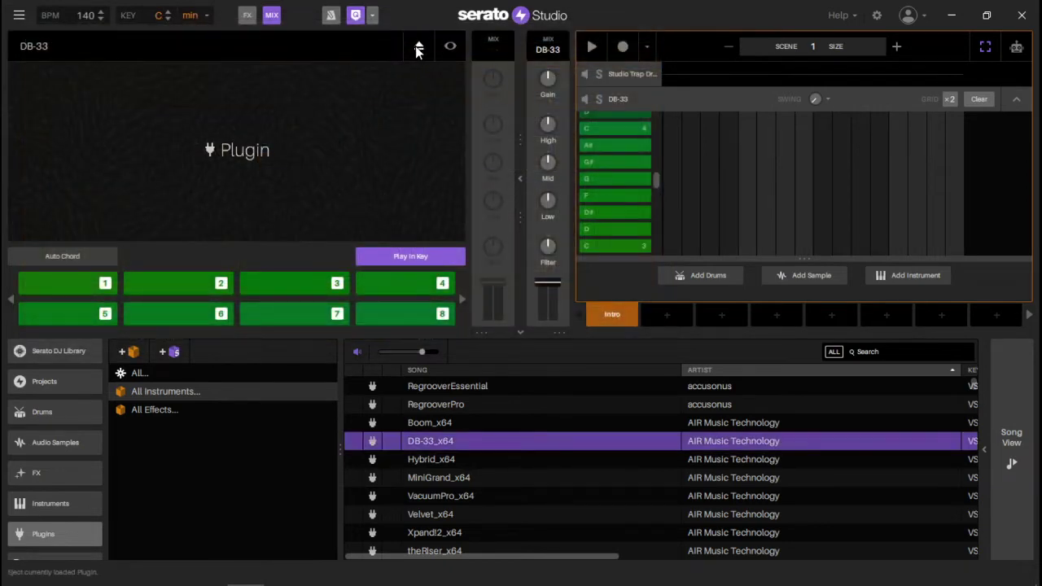
left_click(418, 49)
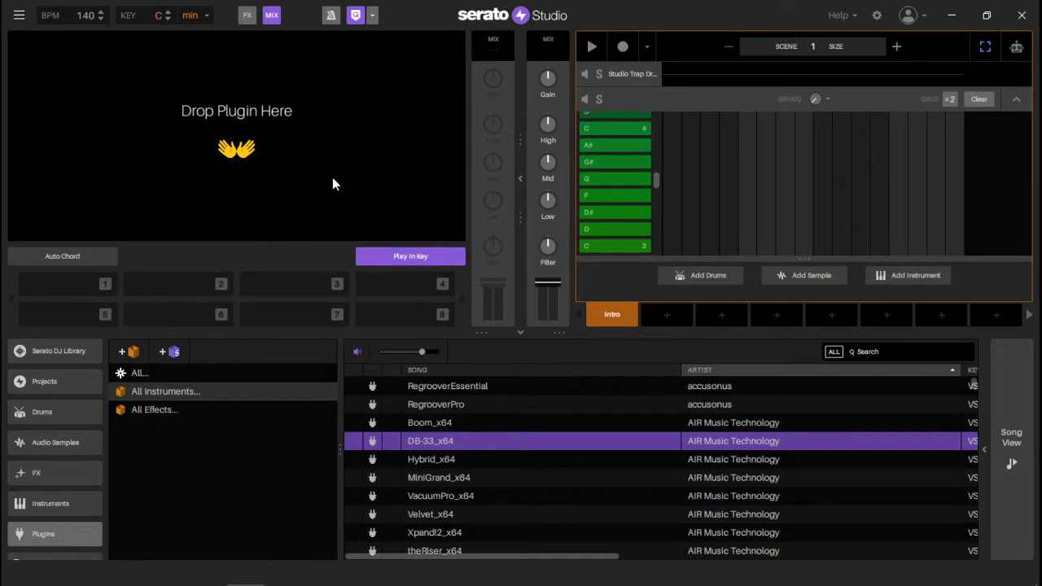
- Browse the library's instruments and plugins categories and remove the empty instrument deck from the scene
left_click(74, 505)
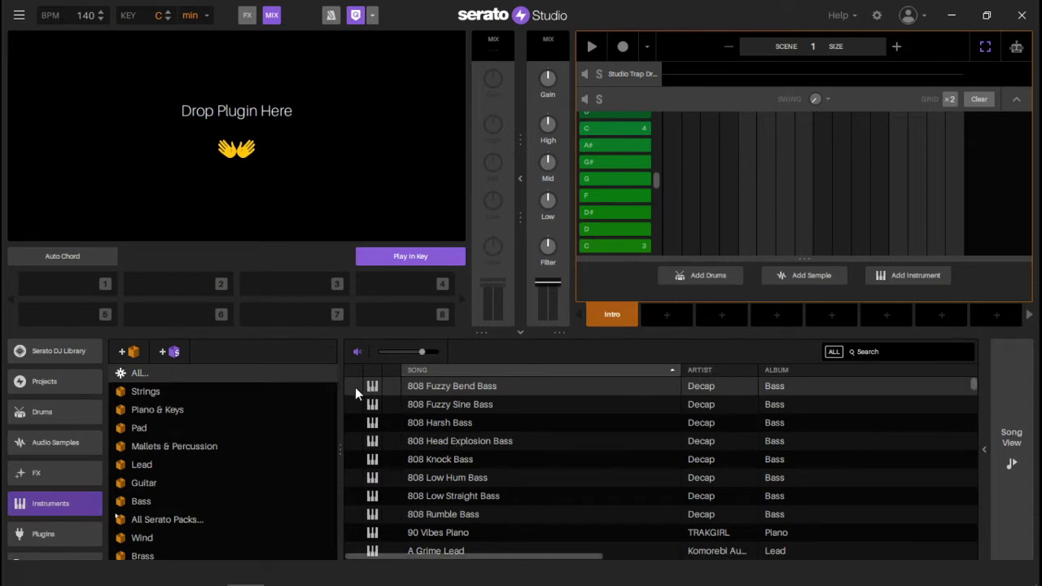
left_click_drag(332, 382, 337, 411)
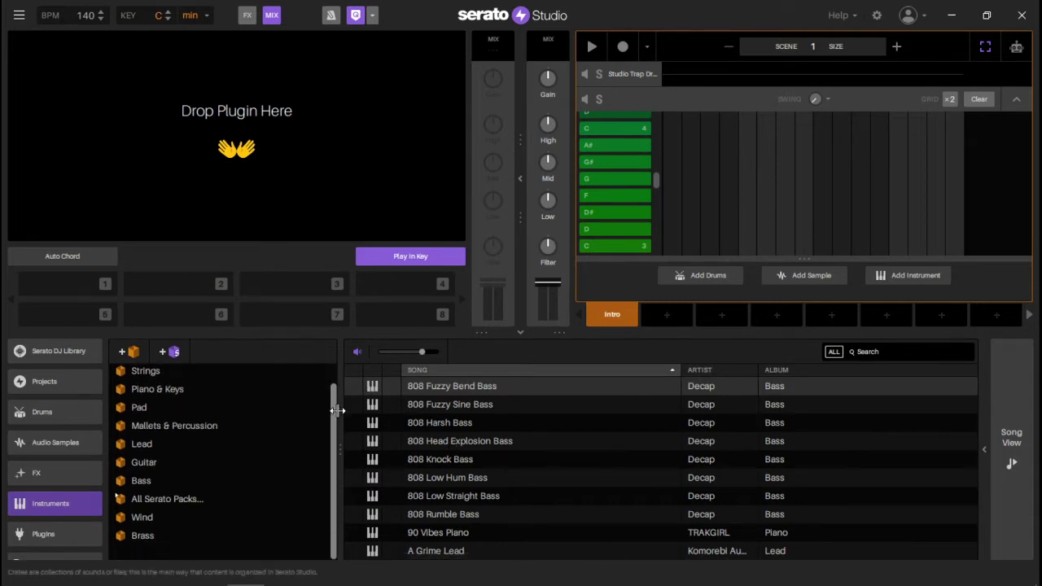
left_click(80, 537)
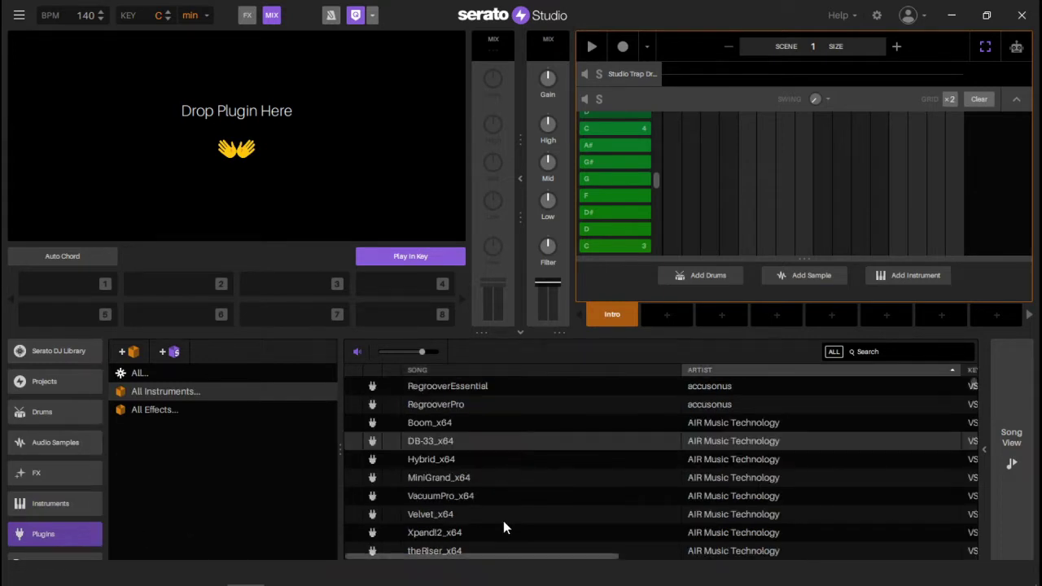
left_click(719, 97)
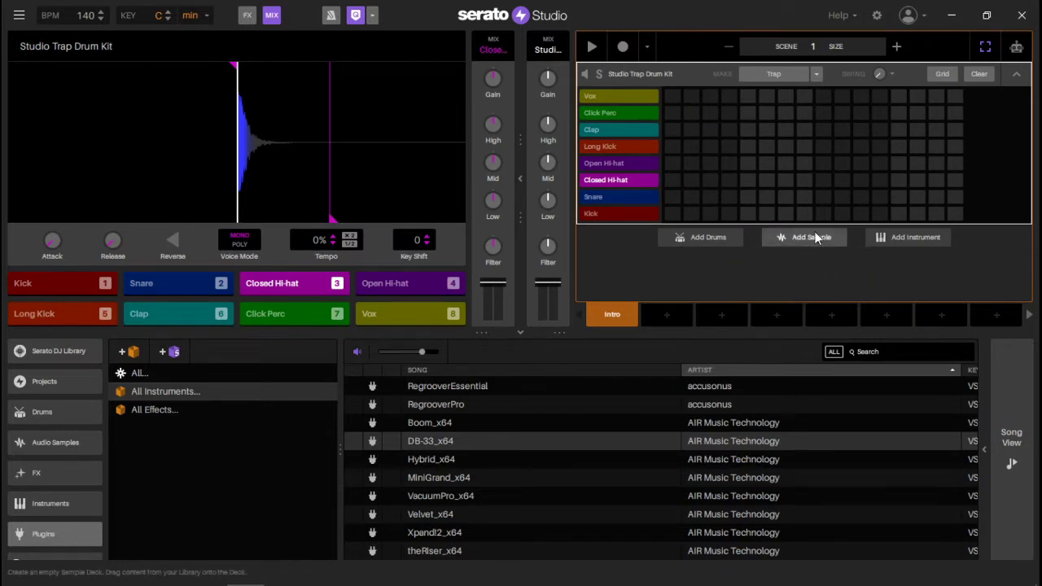
- Browse the computer's files on drive C: and expand the $uicideboy$ folder inside Loopcloud
scroll(96, 460, "down", 1)
scroll(98, 464, "down", 1)
left_click(50, 544)
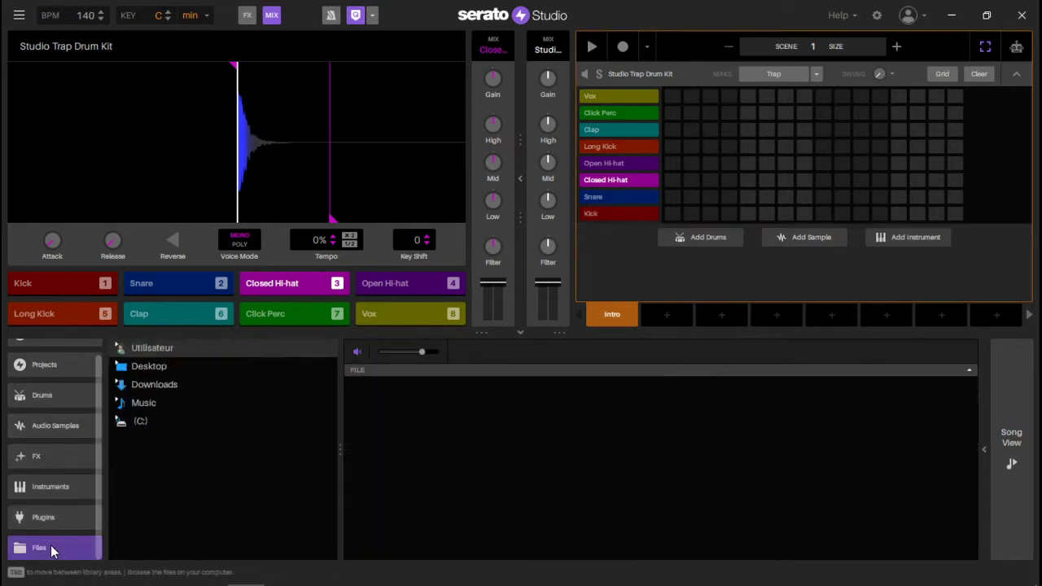
left_click(131, 422)
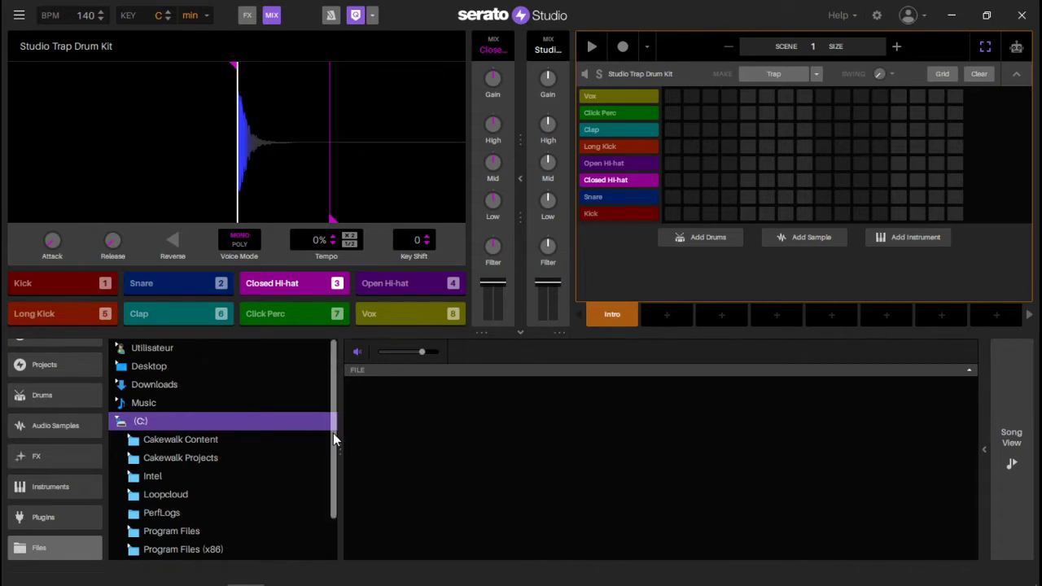
left_click_drag(333, 433, 336, 465)
left_click(154, 459)
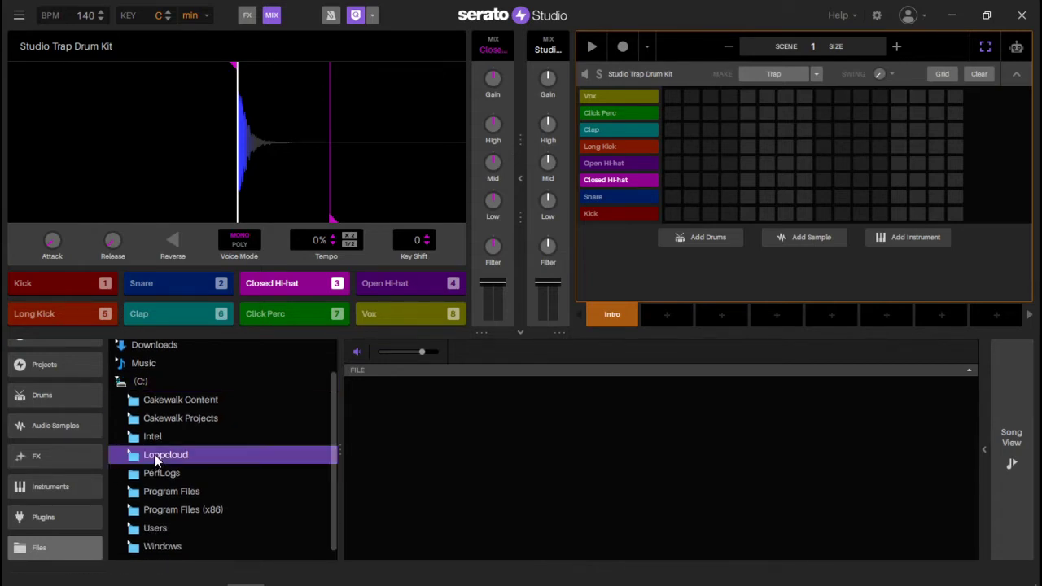
left_click(131, 456)
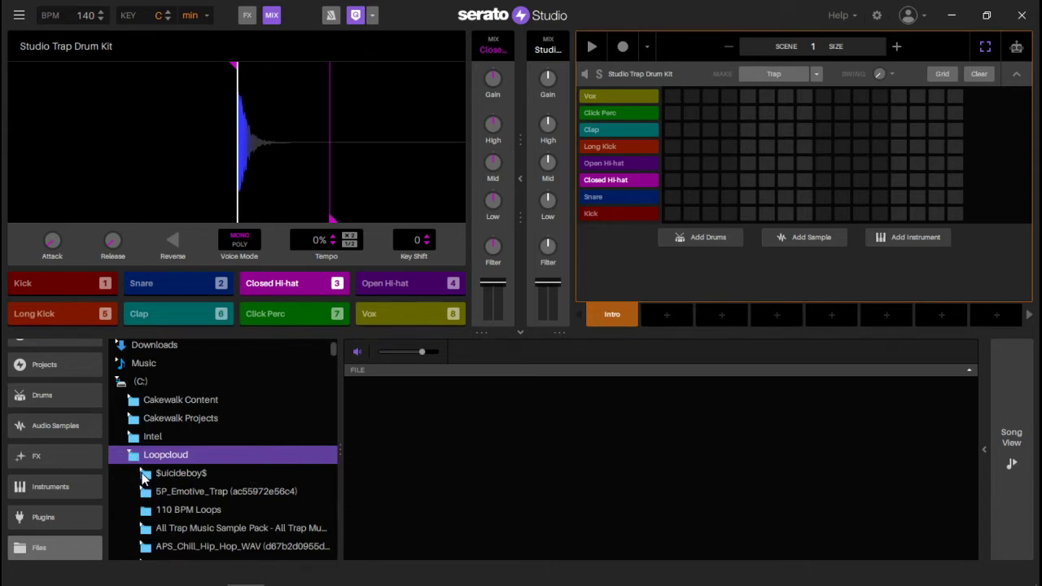
double_click(143, 477)
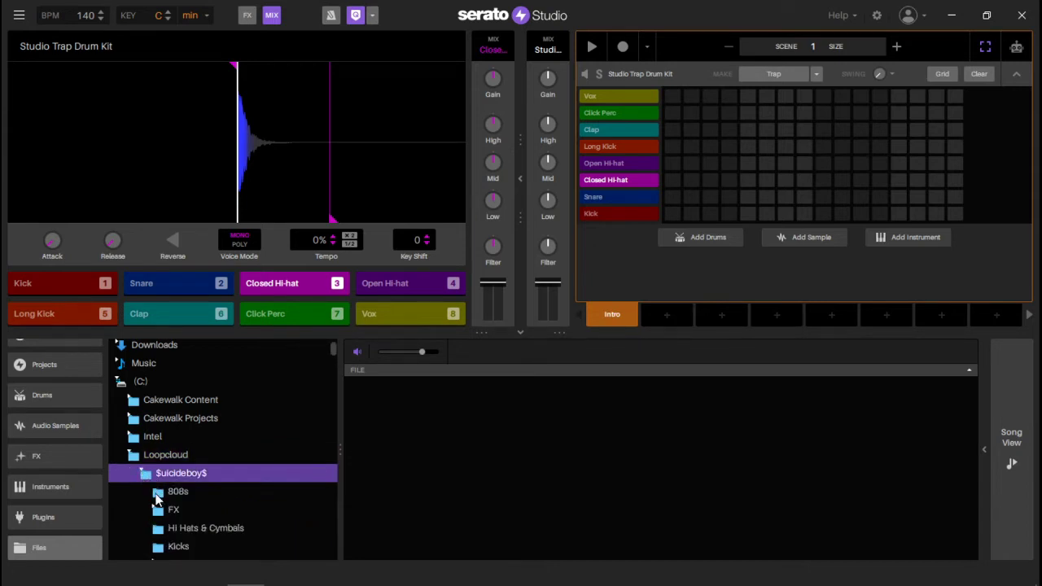
- Add an empty sample deck to the scene and load 808 (1).wav from the $uicideboy$ 808s folder into it
left_click(811, 239)
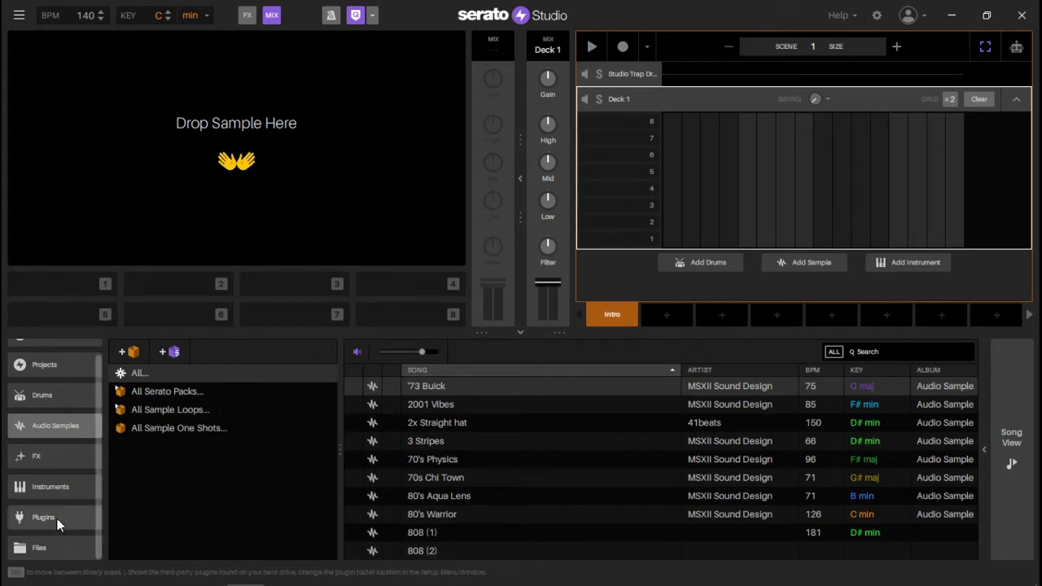
left_click(56, 547)
left_click(175, 492)
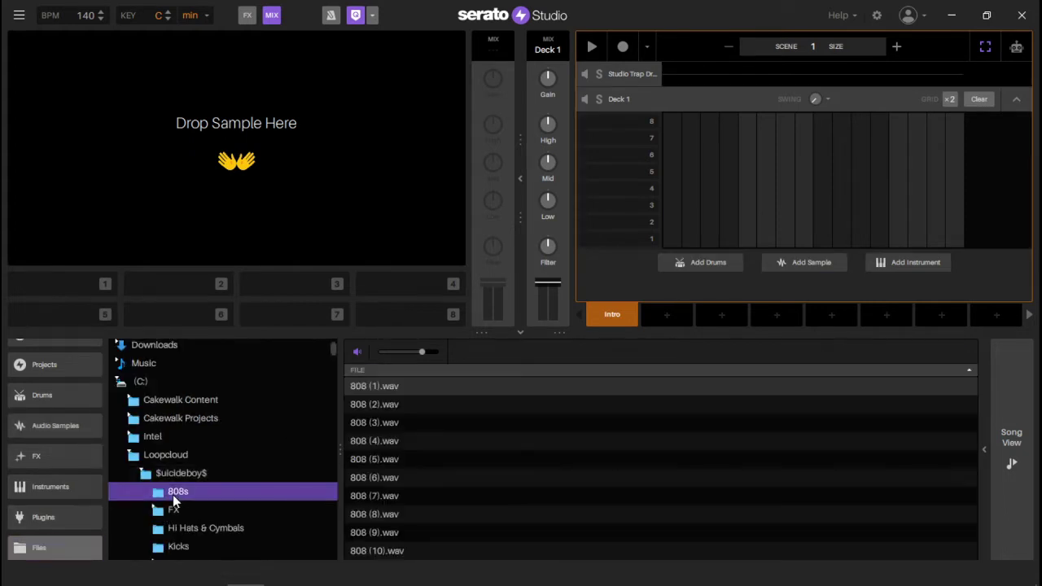
left_click_drag(374, 394, 310, 181)
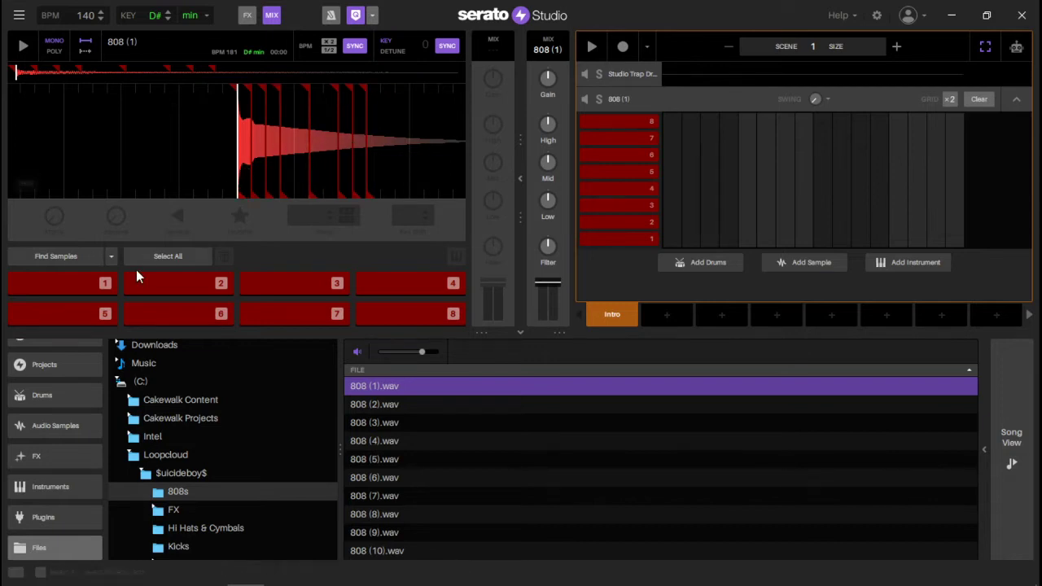
- Delete all cue points of the 808 (1) sample and set a single cue on pad 1 at its start
left_click(157, 257)
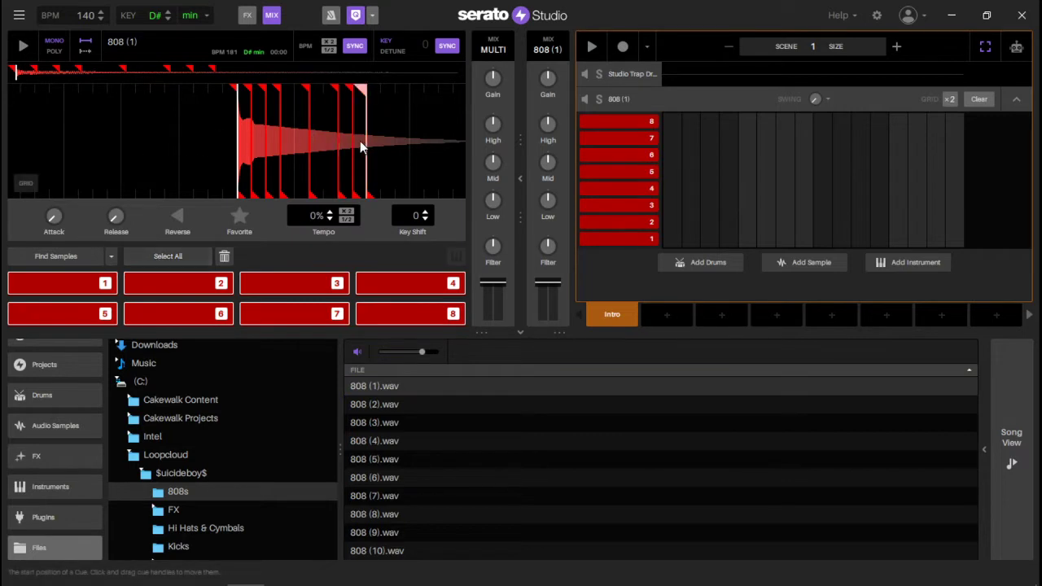
left_click(221, 252)
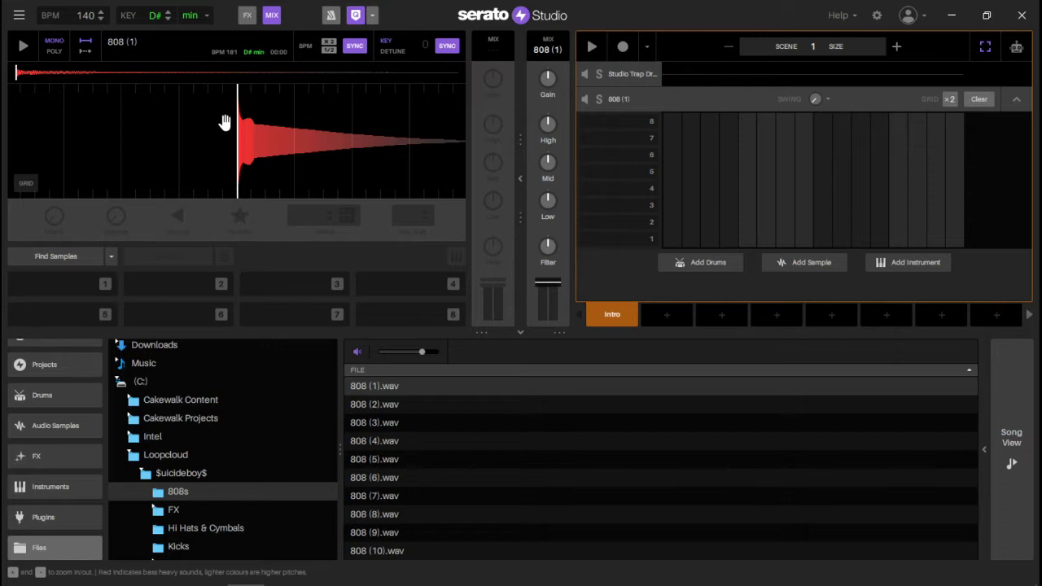
left_click(61, 284)
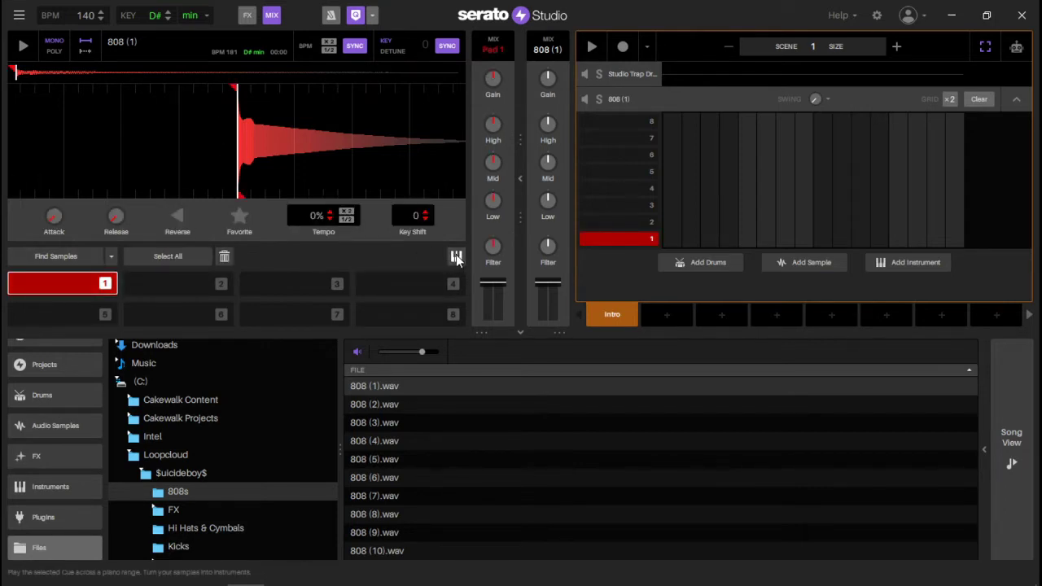
- Switch the pad 1 cue to keyboard mode and audition the 808 sample's first two notes
left_click(457, 257)
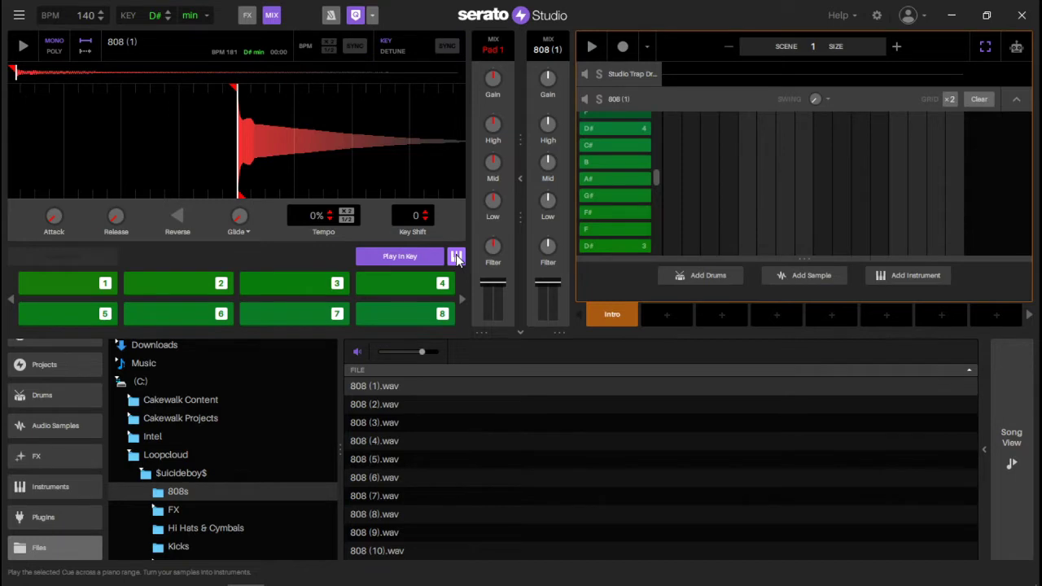
key("1")
key("2")
key("1")
- Raise the 808 (1) sample's Release and audition its first note repeatedly
mouse_move(117, 218)
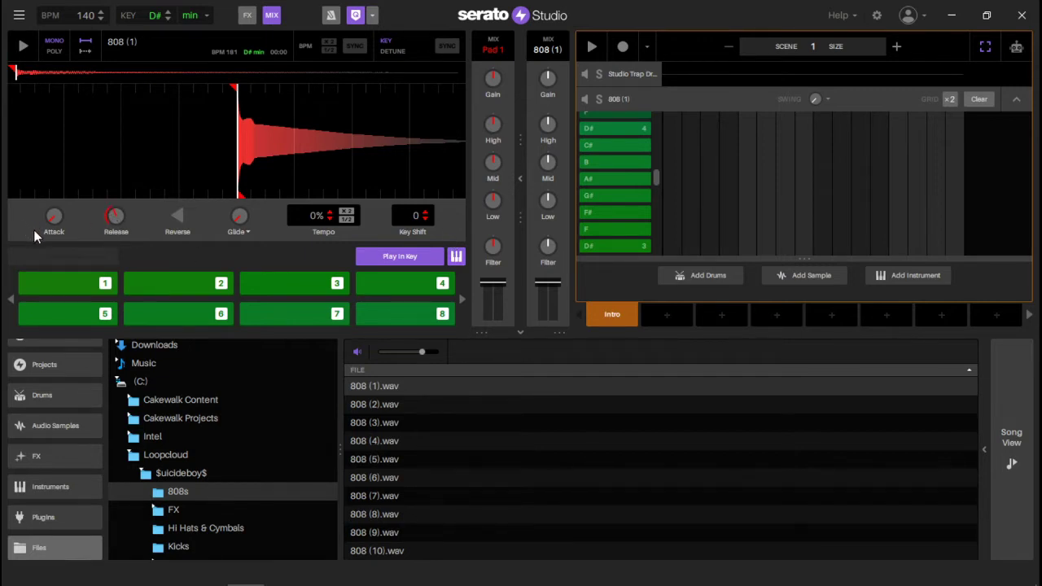
mouse_move(240, 217)
key("1")
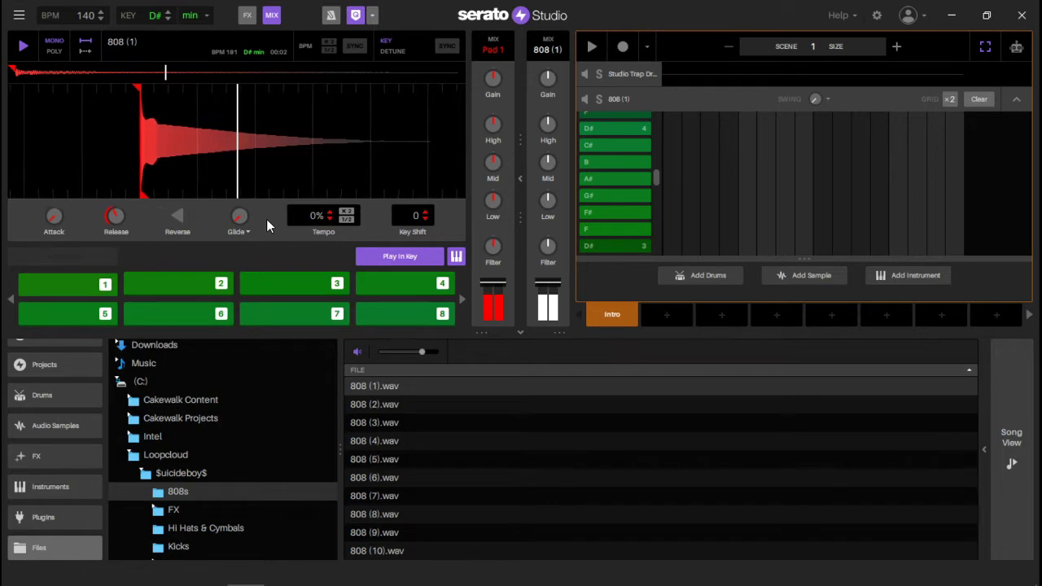
key("1")
key("1")
key("1")
key("1")
key("1")
key("1")
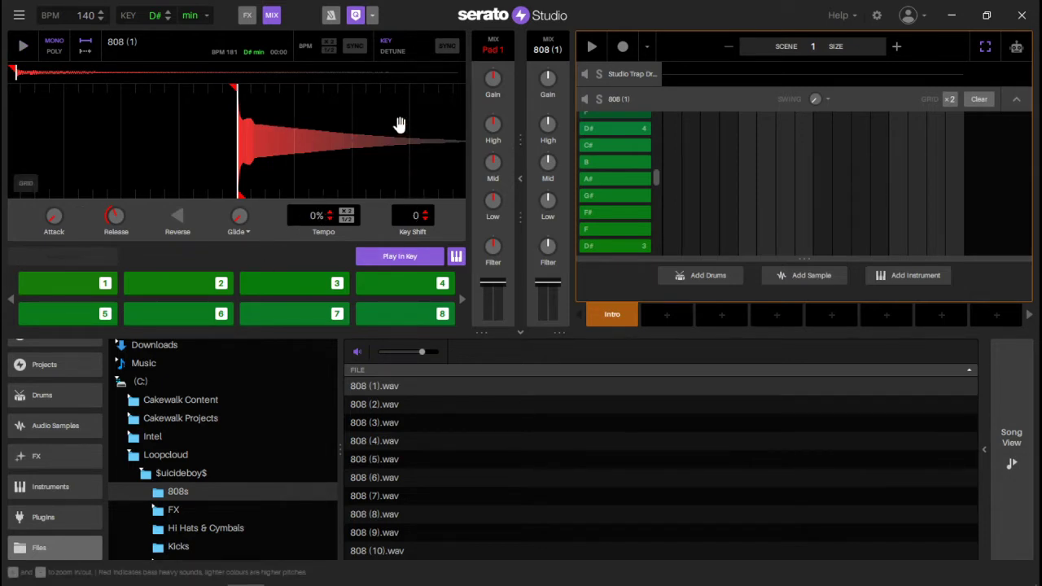
- Replace the sample in the 808 (1) deck with 808 (2).wav from the 808s folder
left_click(275, 149)
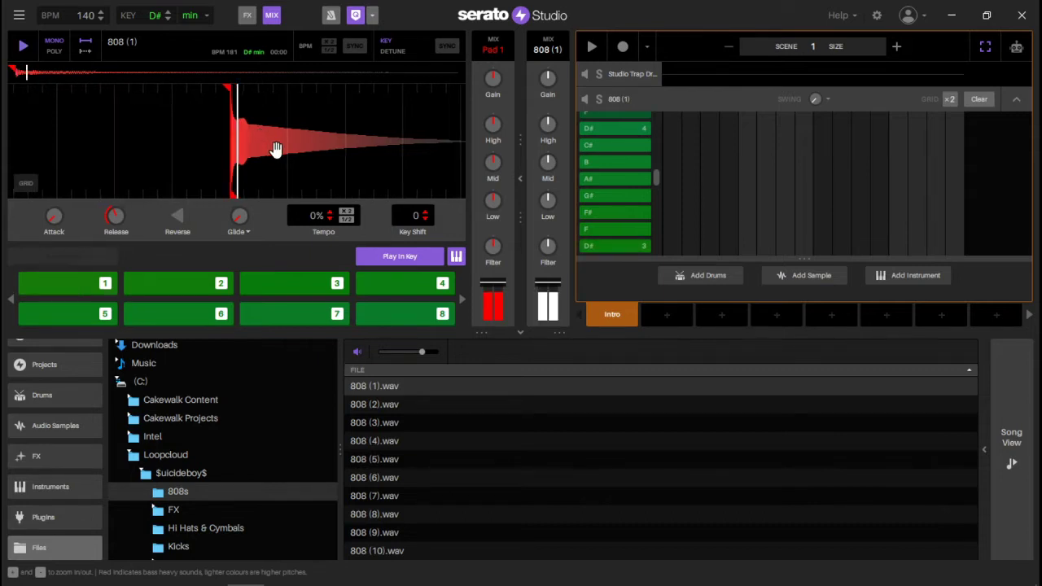
left_click_drag(392, 404, 280, 86)
left_click_drag(278, 124, 277, 122)
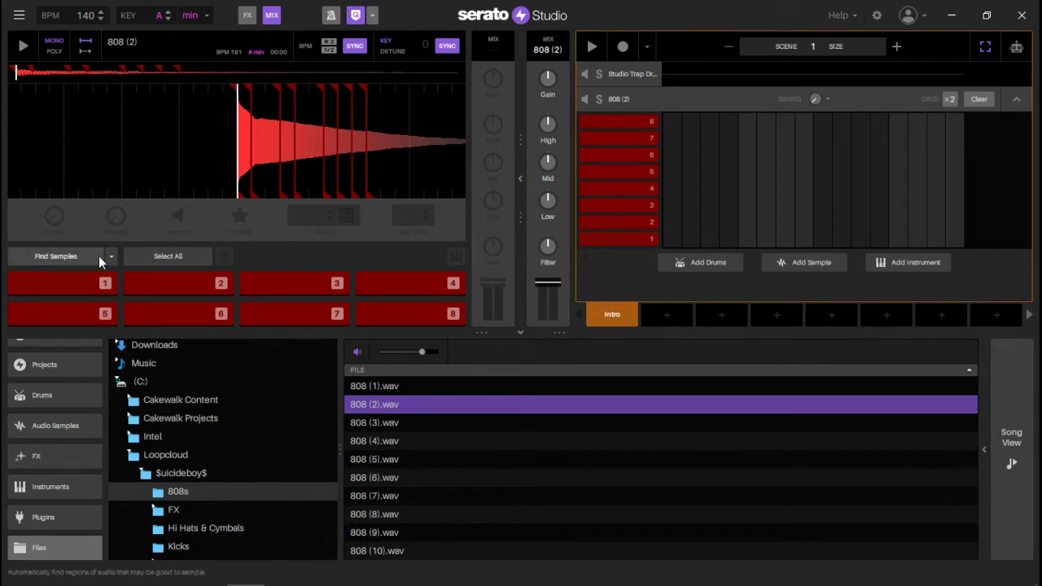
- Delete all cue points of the 808 (2) sample and set a single cue on pad 1 at its start
left_click(186, 257)
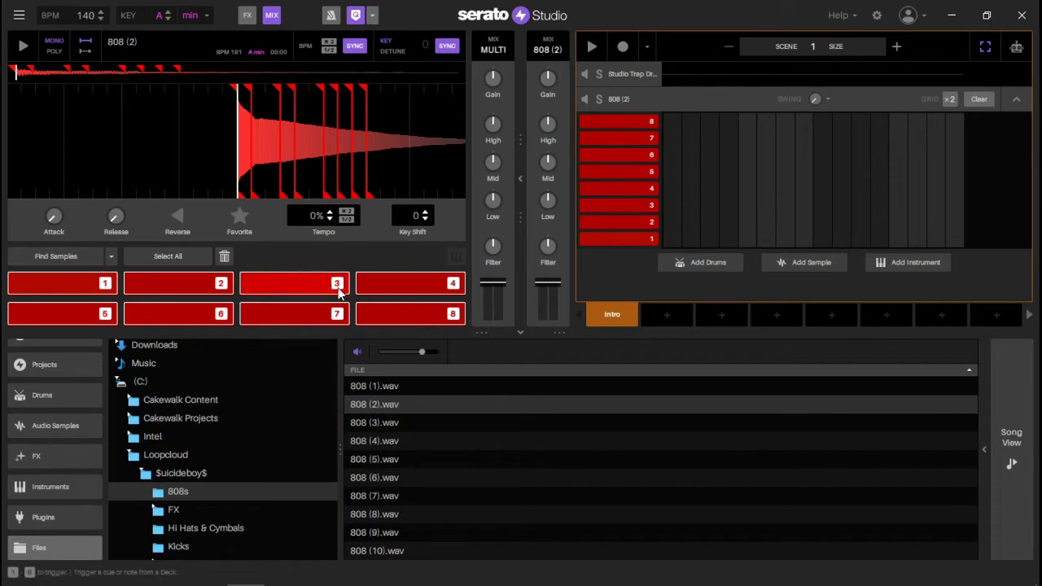
left_click(218, 257)
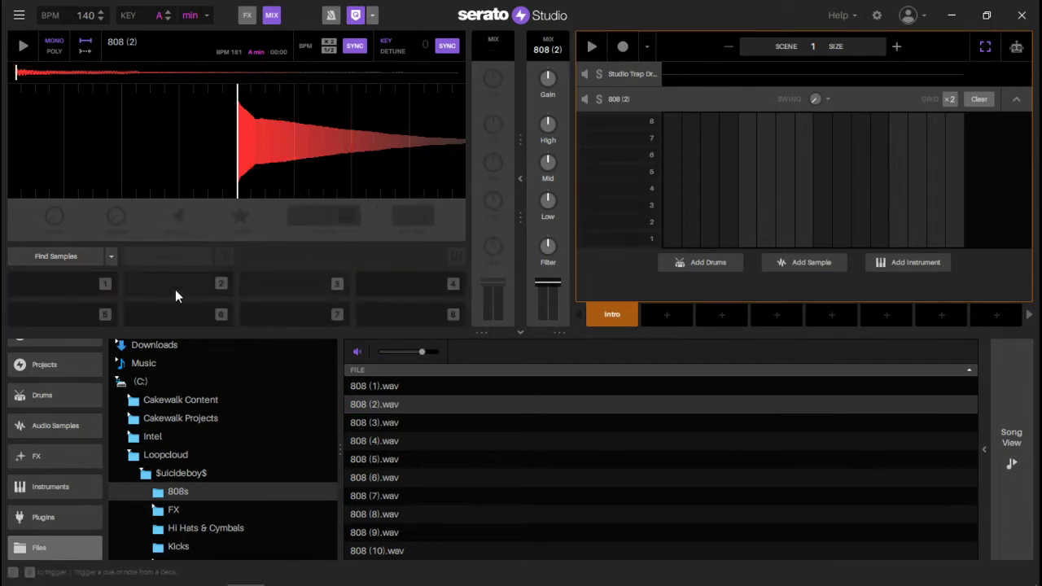
left_click(83, 284)
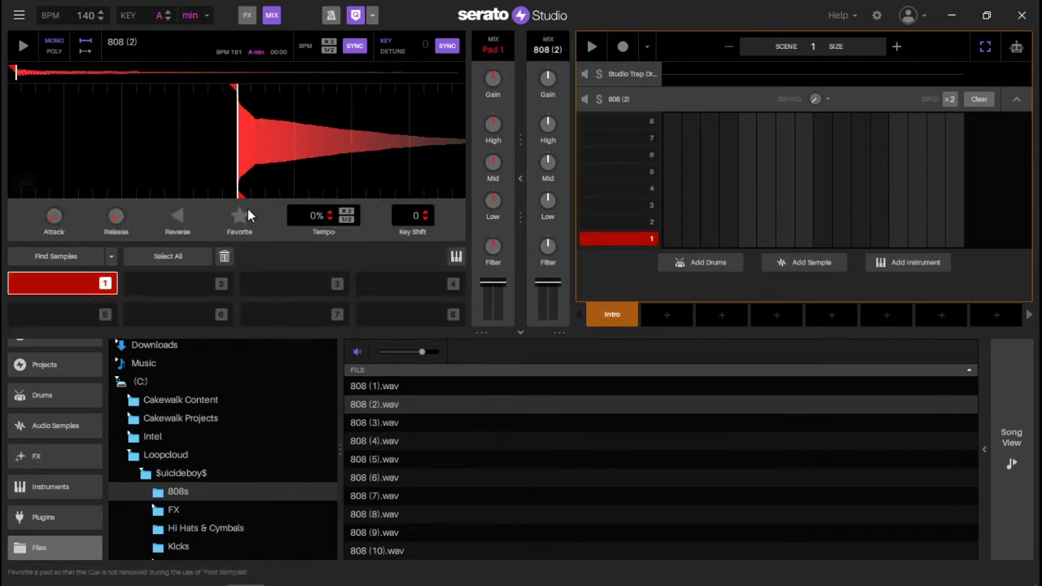
- Switch the 808 (2) pad 1 cue to keyboard mode and raise its Release to about 214 ms while auditioning the first two notes
left_click(456, 255)
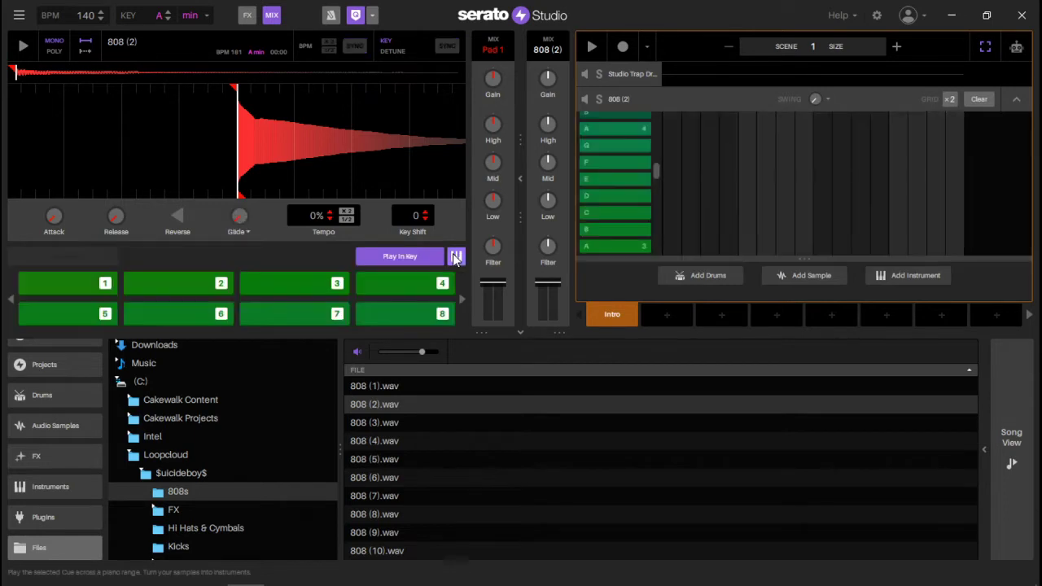
key("a")
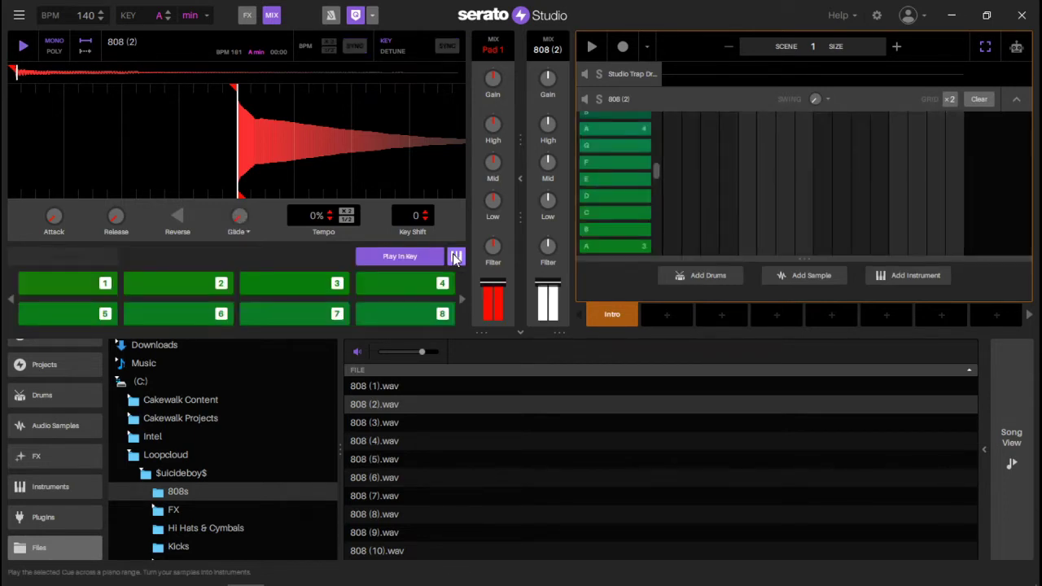
key("s")
key("a")
key("a")
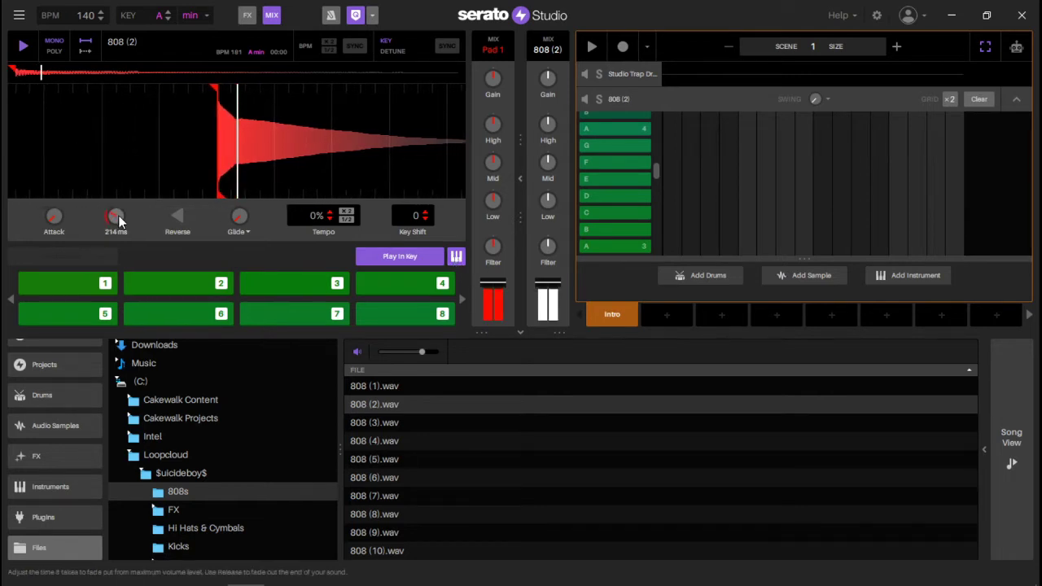
key("a")
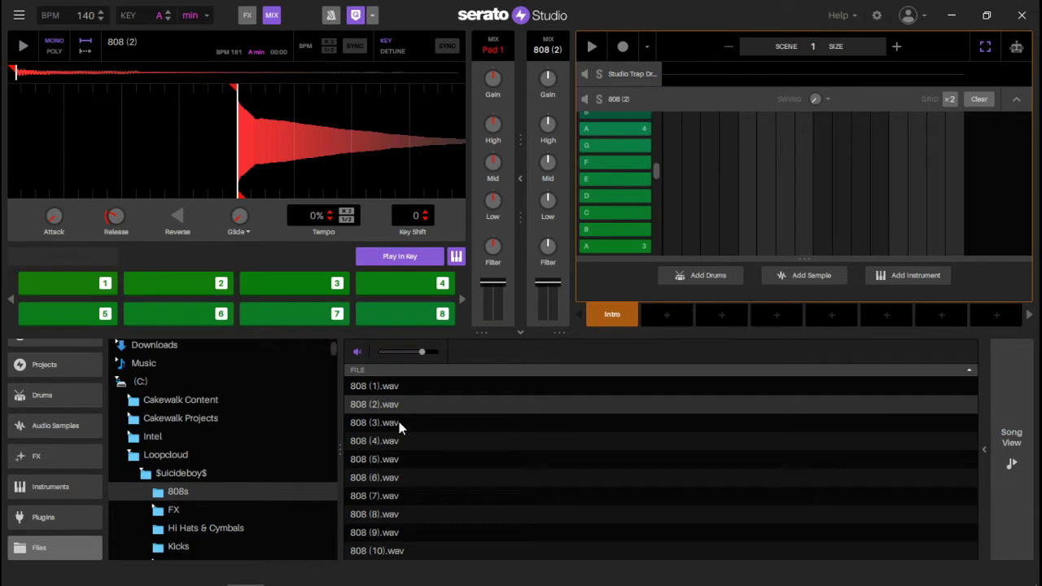
- Show the Song View timeline zoomed out and add an empty audio track below the Scenes track
left_click(1010, 442)
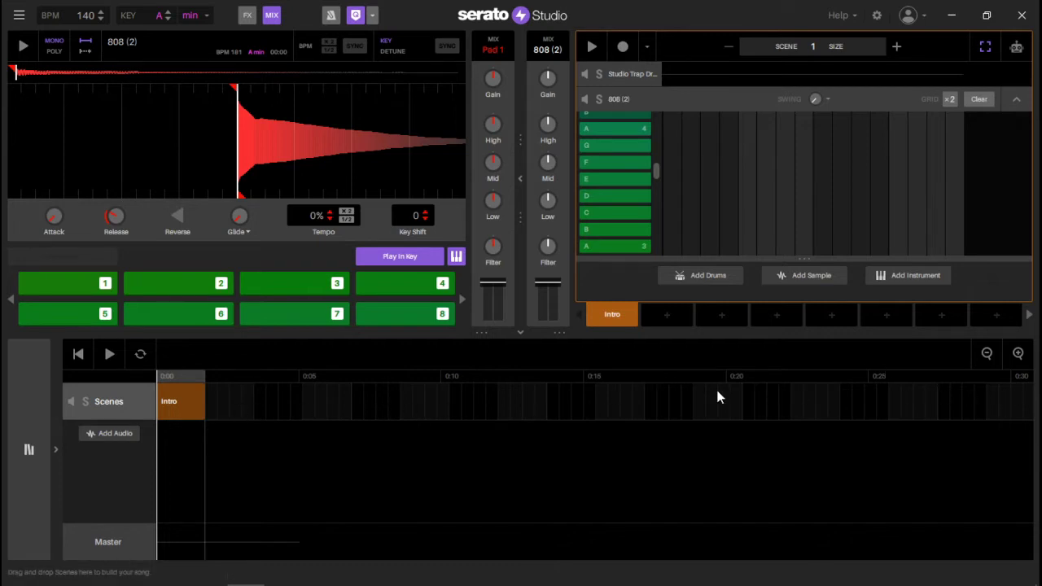
left_click(986, 353)
left_click(986, 353)
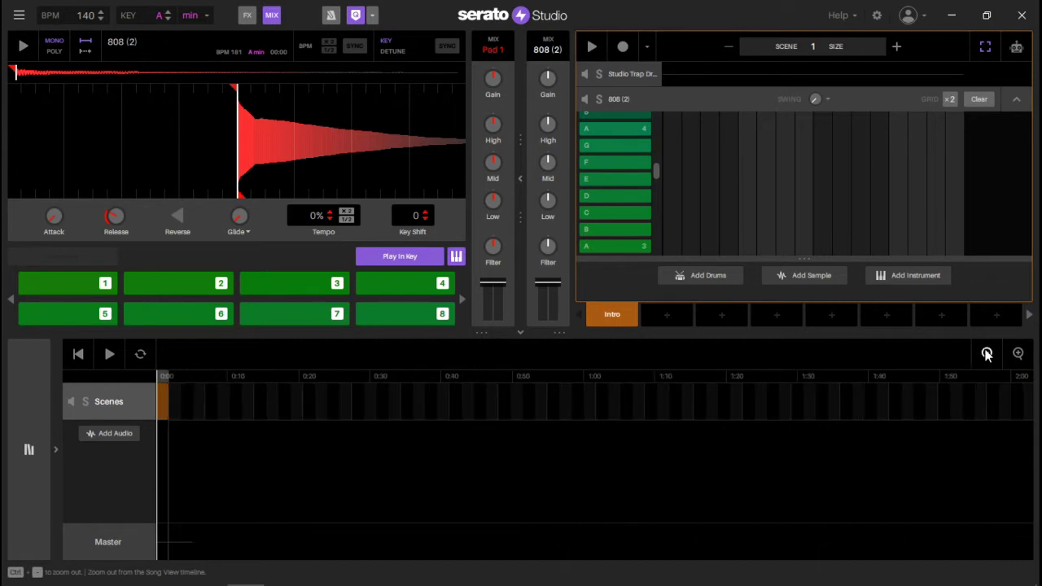
left_click(108, 433)
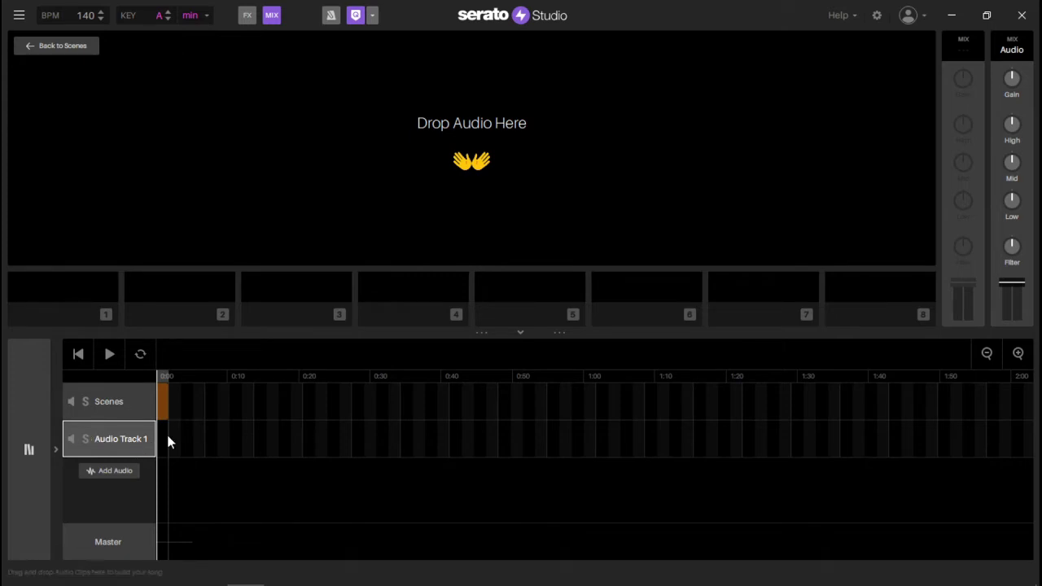
- Load Gunshot.wav from the FX folder into the new audio track
left_click(38, 448)
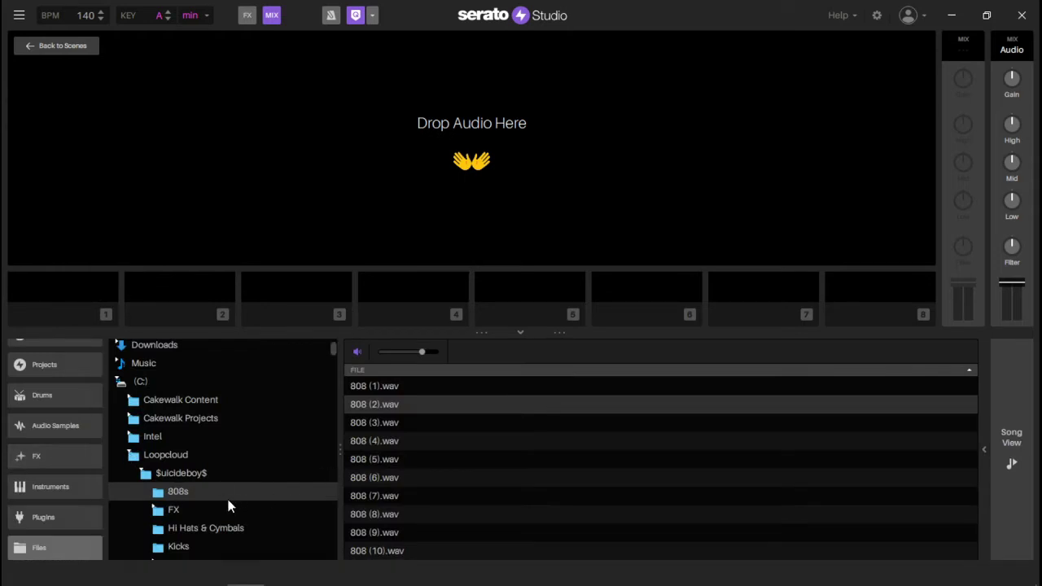
left_click(217, 509)
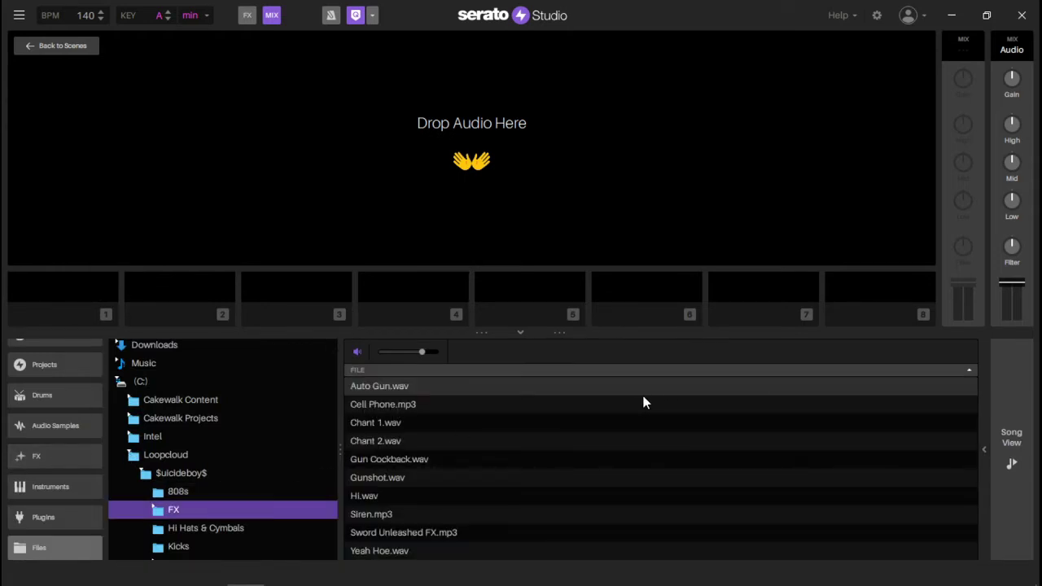
left_click(372, 478)
left_click_drag(371, 482, 444, 190)
left_click_drag(382, 150, 384, 155)
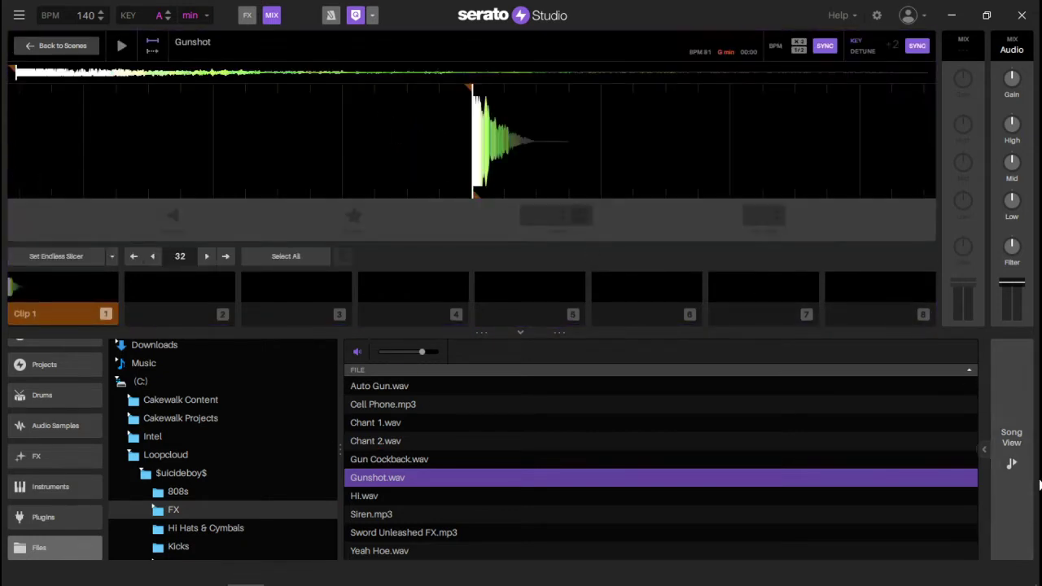
- Return to the Song View and play the Gunshot clip from the beginning of the song
left_click(1011, 442)
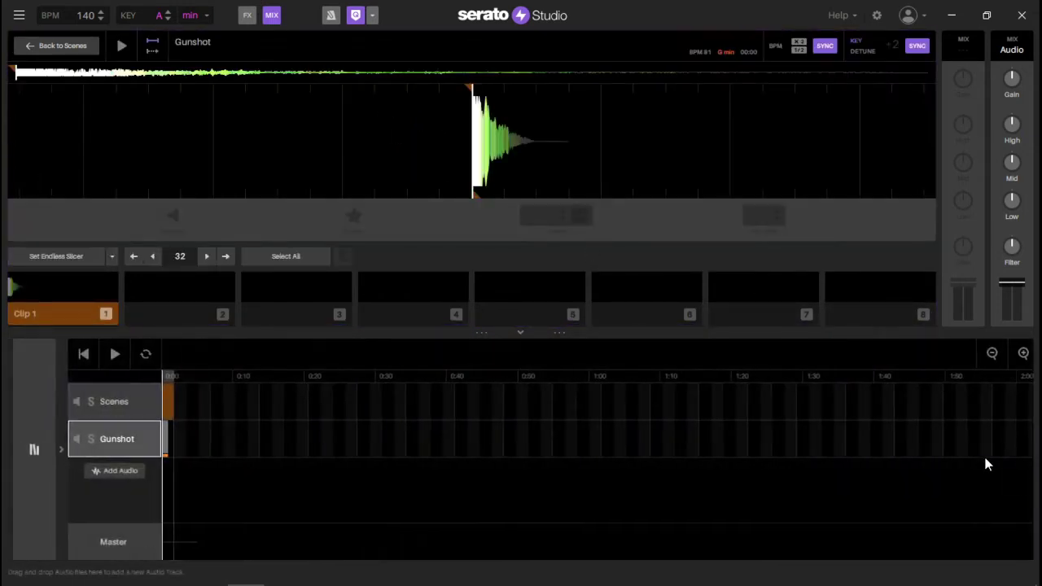
left_click(160, 439)
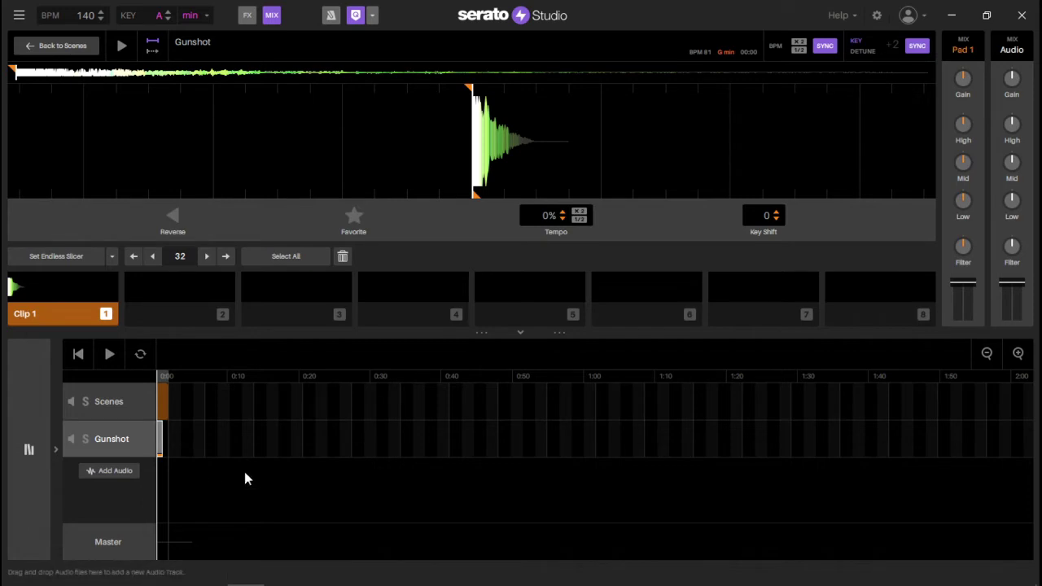
left_click(1018, 353)
left_click(1019, 354)
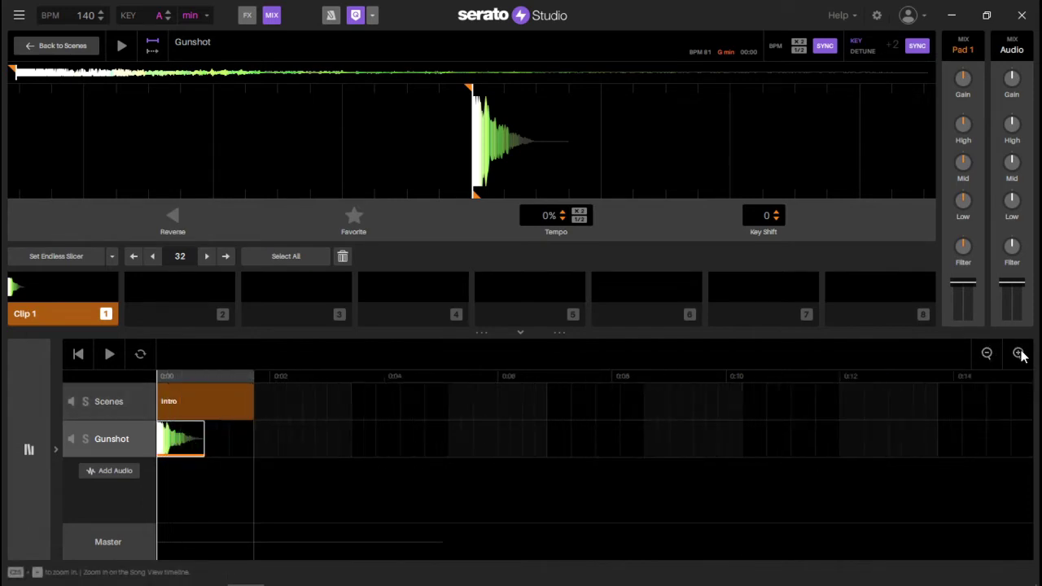
left_click(1019, 353)
key("space")
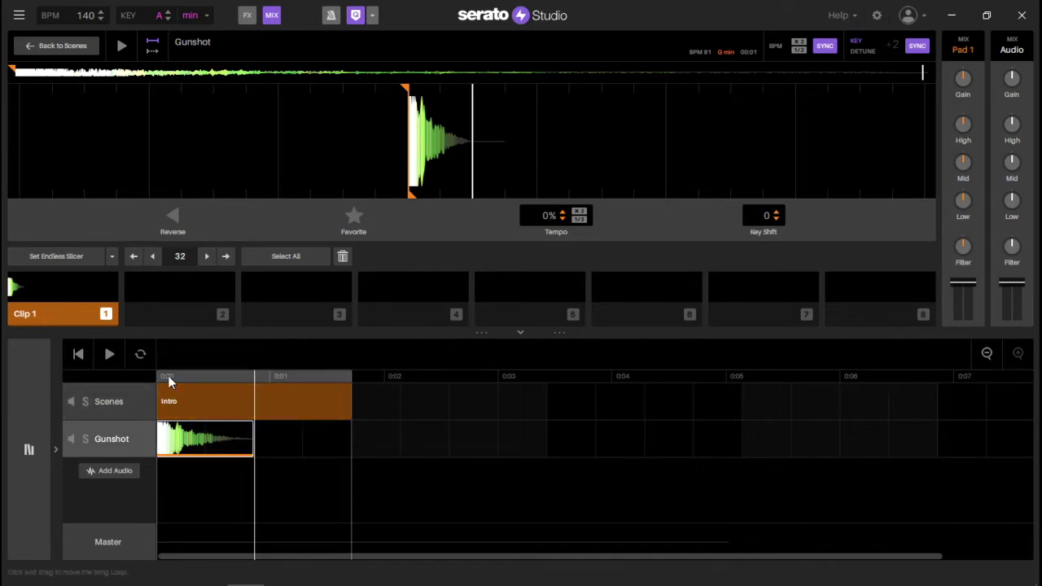
left_click(79, 355)
left_click(109, 354)
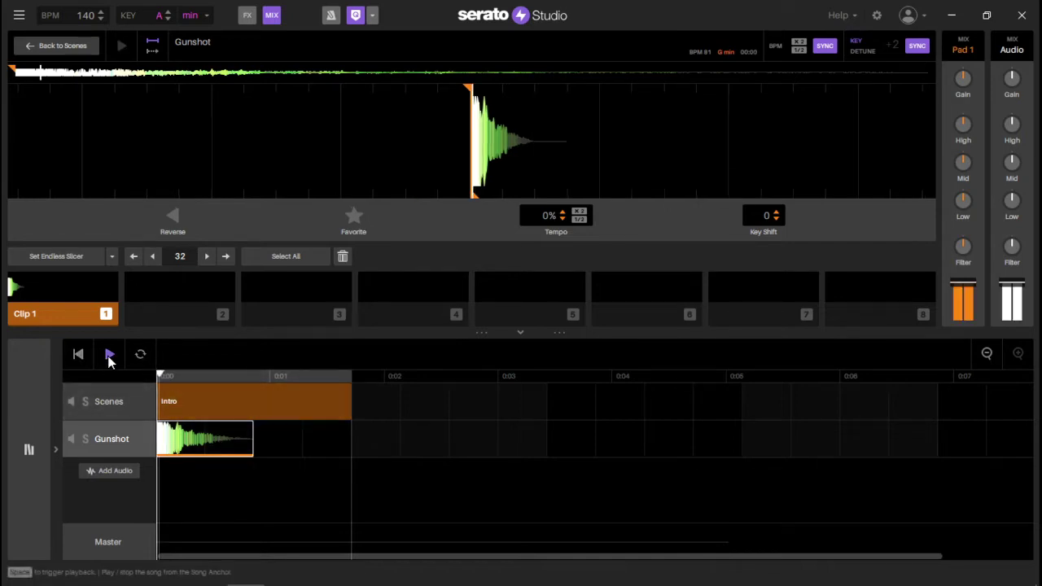
left_click(78, 355)
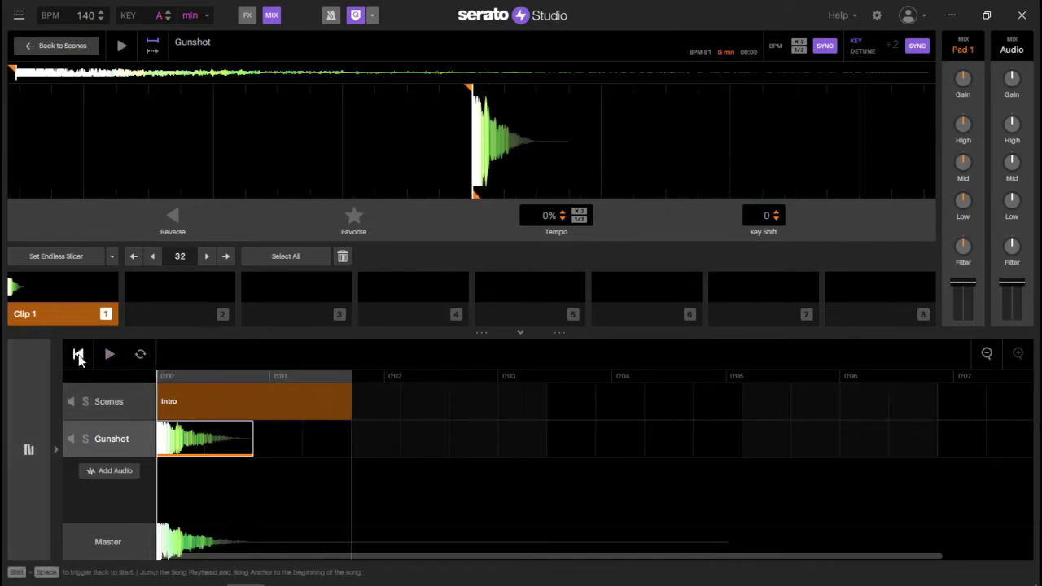
- Delete the Gunshot audio track from the song timeline
left_click(205, 440)
left_click(131, 440)
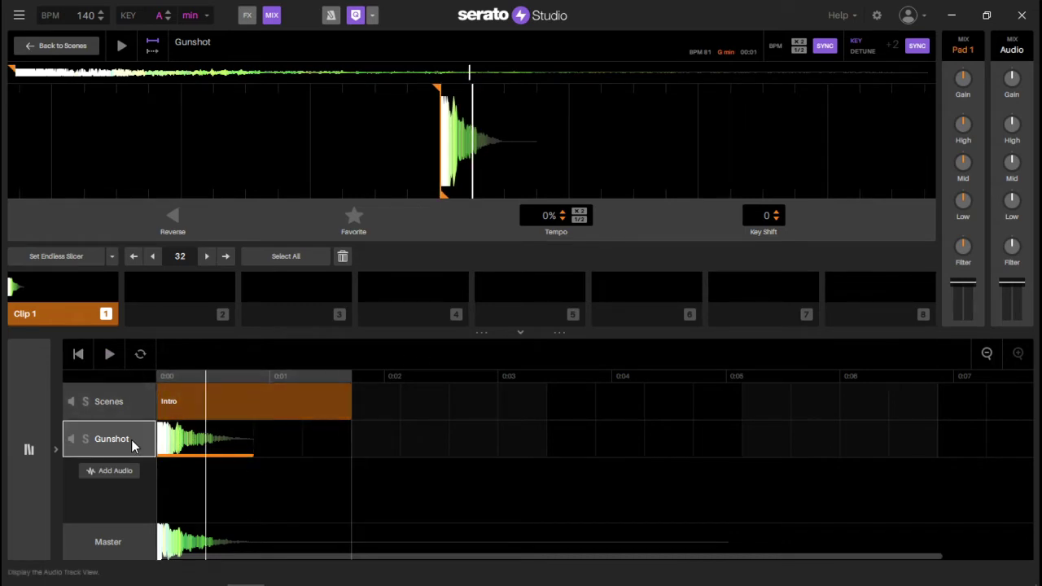
key("Delete")
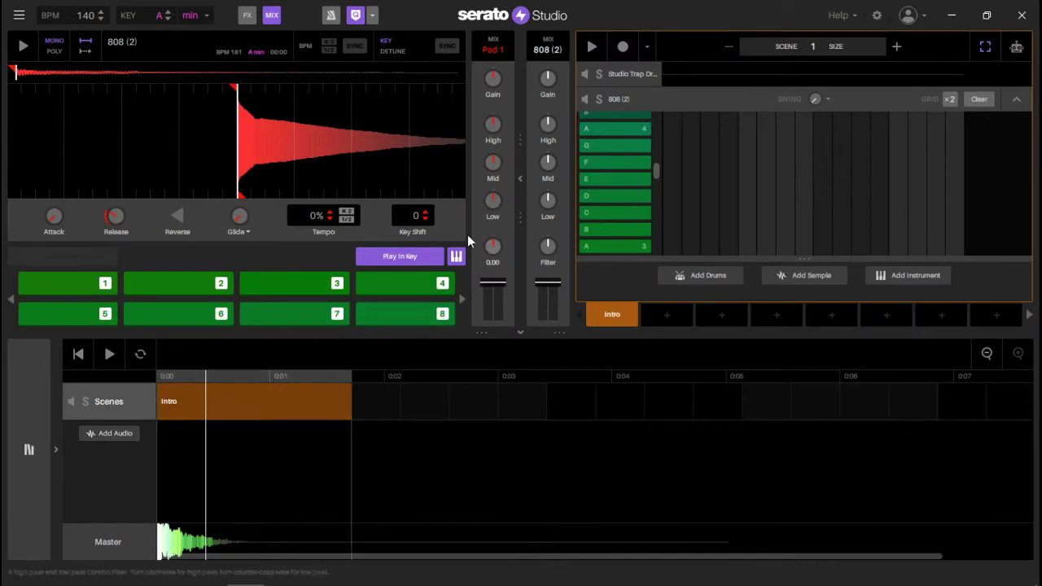
- Expand the Studio Trap Drum Kit deck and audition each of its sounds in turn, from Kick up to Vox
mouse_move(813, 100)
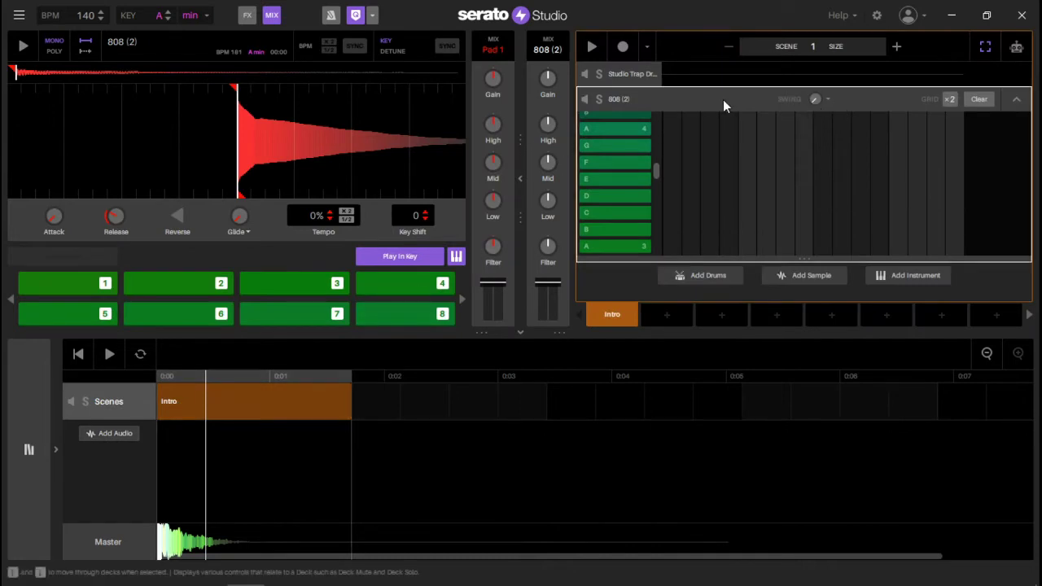
left_click(761, 79)
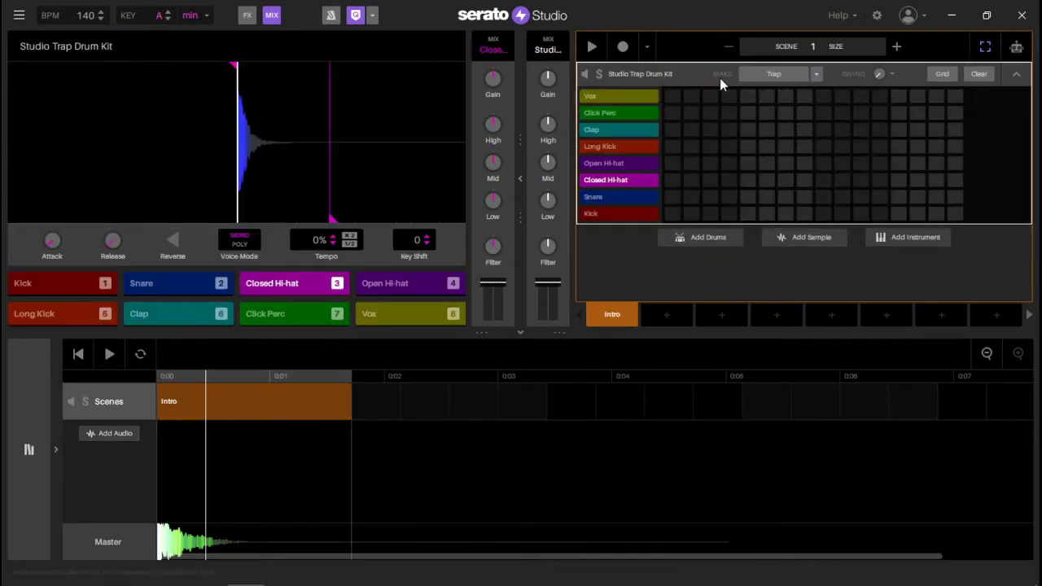
left_click(640, 214)
left_click(626, 198)
left_click(623, 181)
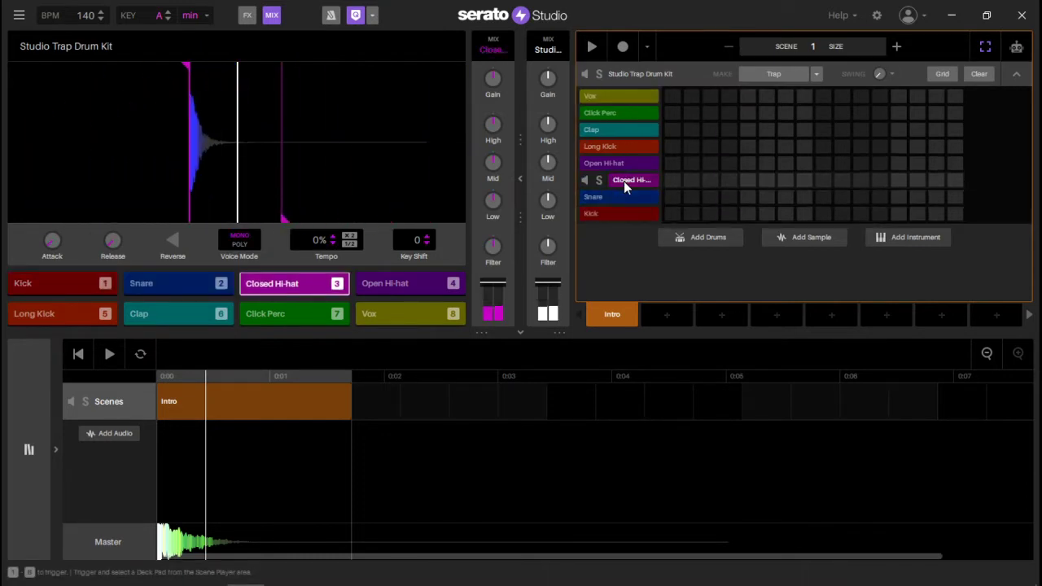
left_click(622, 163)
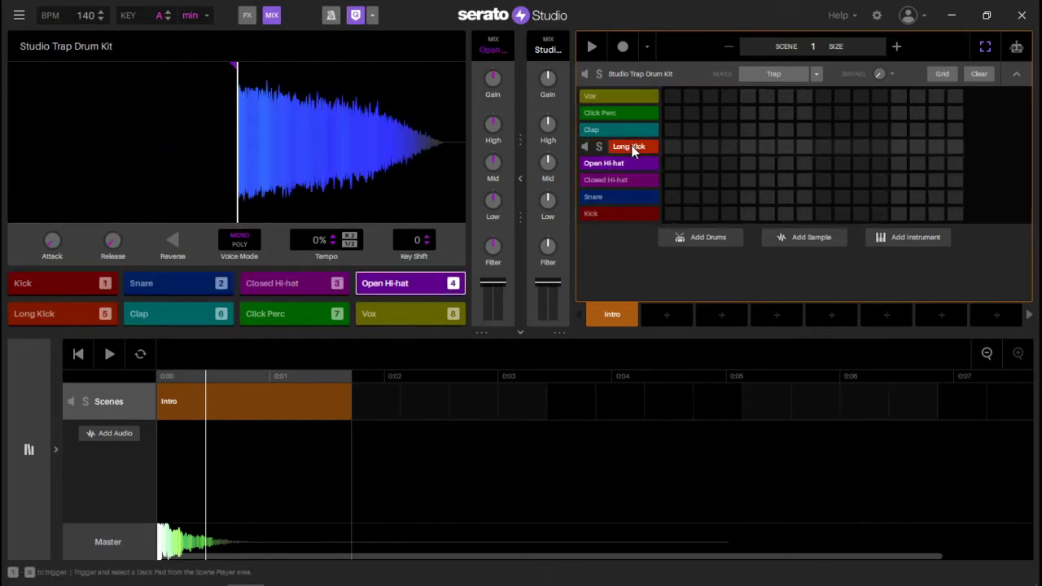
left_click(625, 145)
left_click(626, 130)
left_click(623, 115)
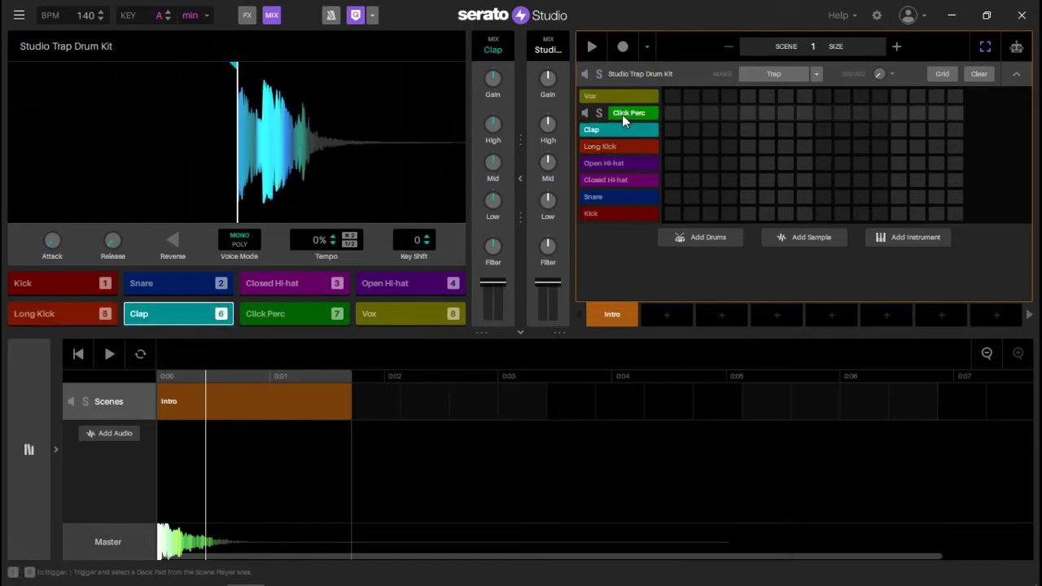
left_click(621, 99)
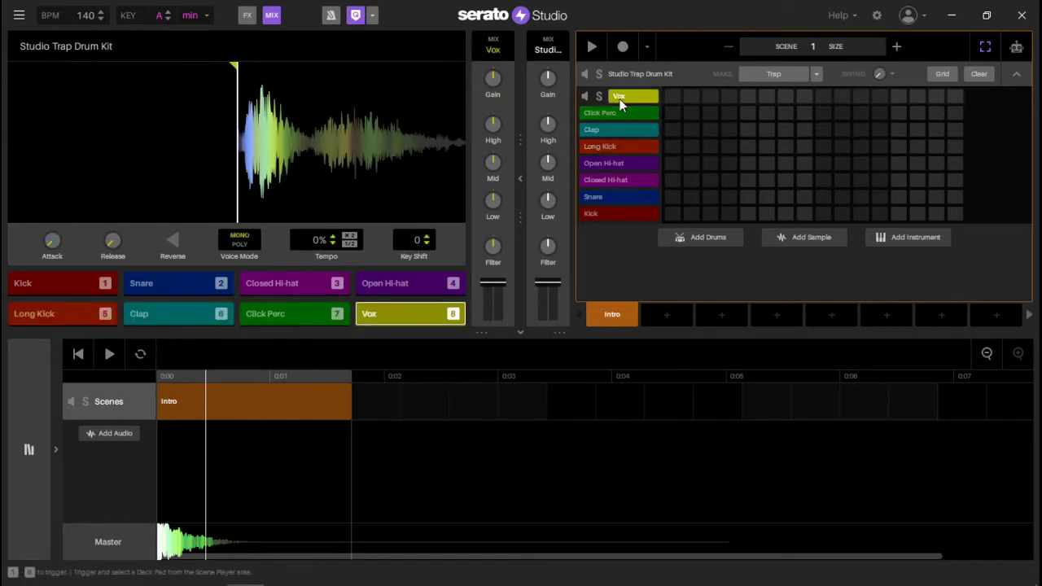
- Program Closed Hi-hat hits on every second step of the 16-step drum grid, starting at step 1, and play the scene
left_click(640, 183)
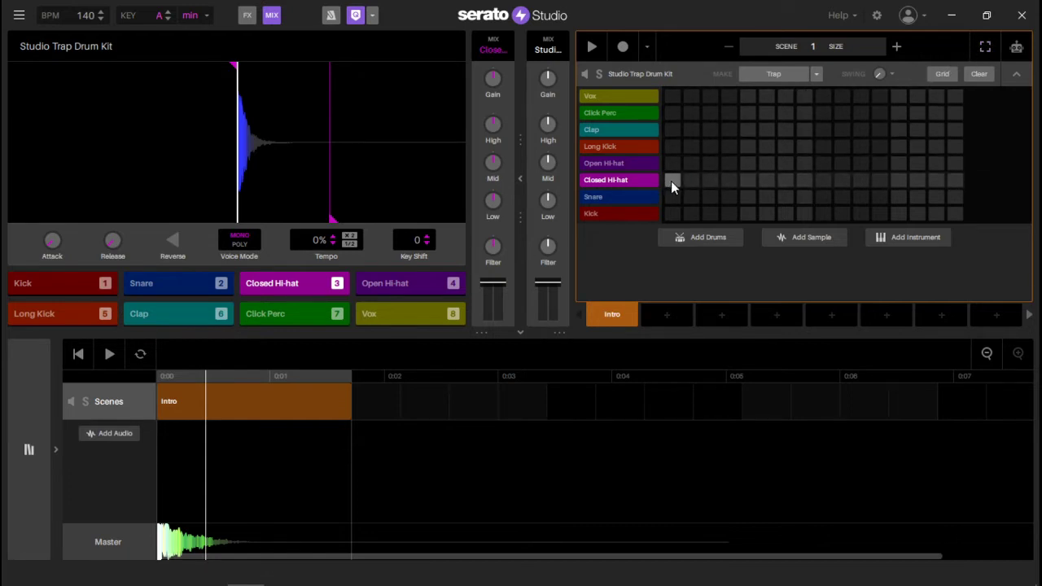
left_click(711, 184)
left_click(785, 182)
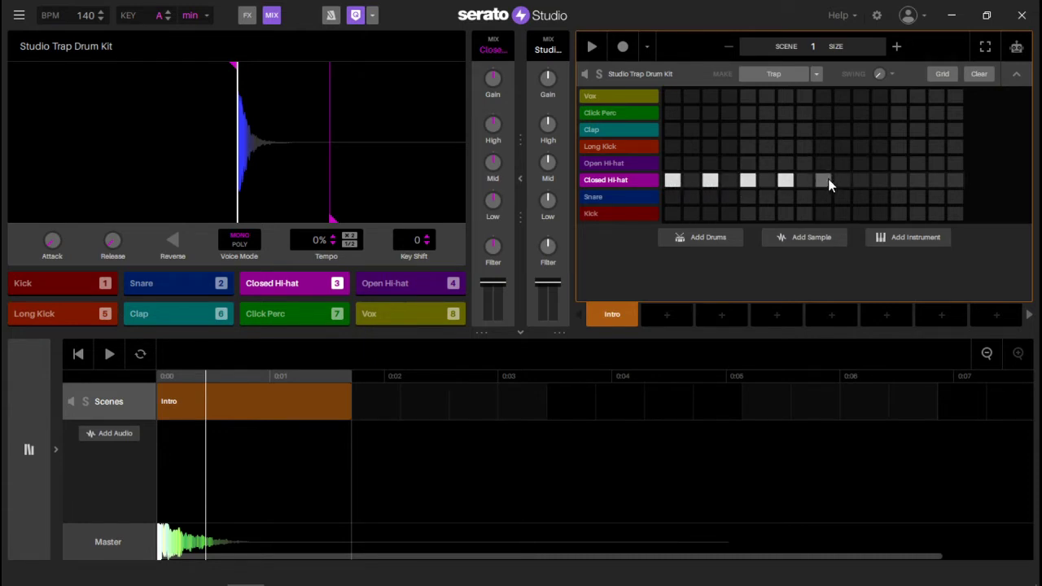
left_click(860, 181)
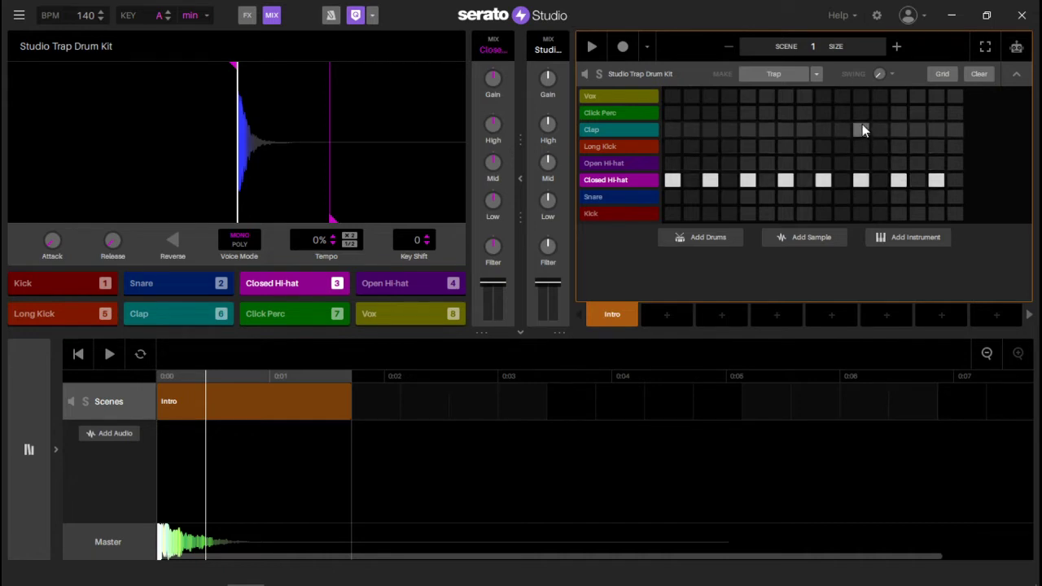
left_click(593, 49)
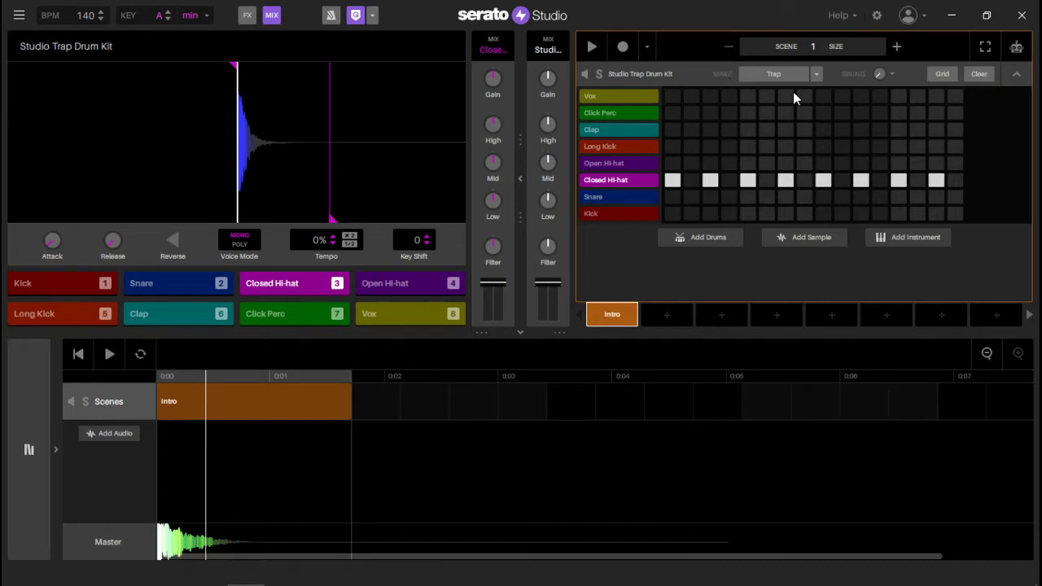
- Extend the Intro scene to two pages, select page 2 and play the scene briefly
left_click(896, 47)
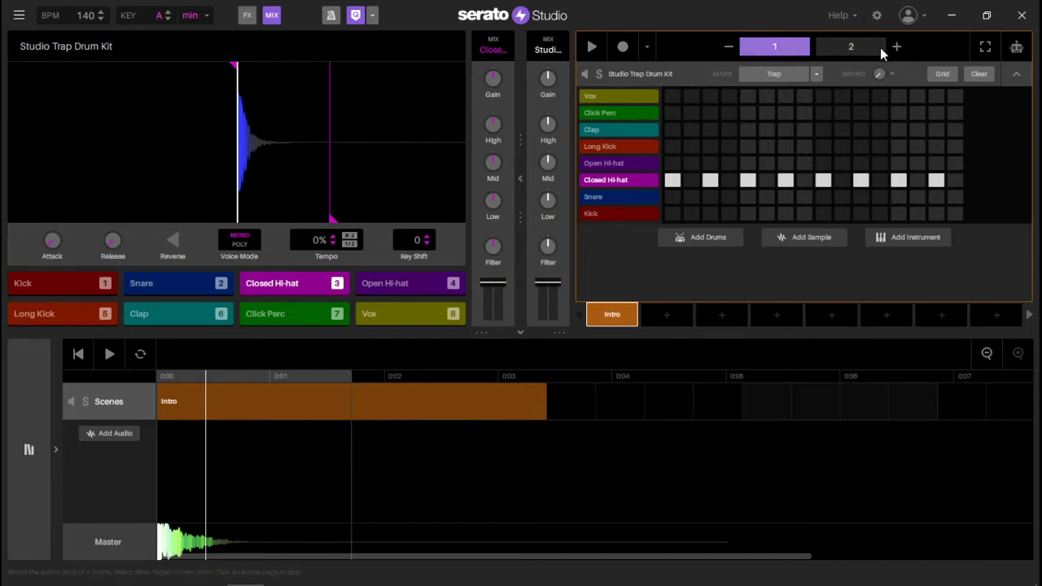
left_click(853, 45)
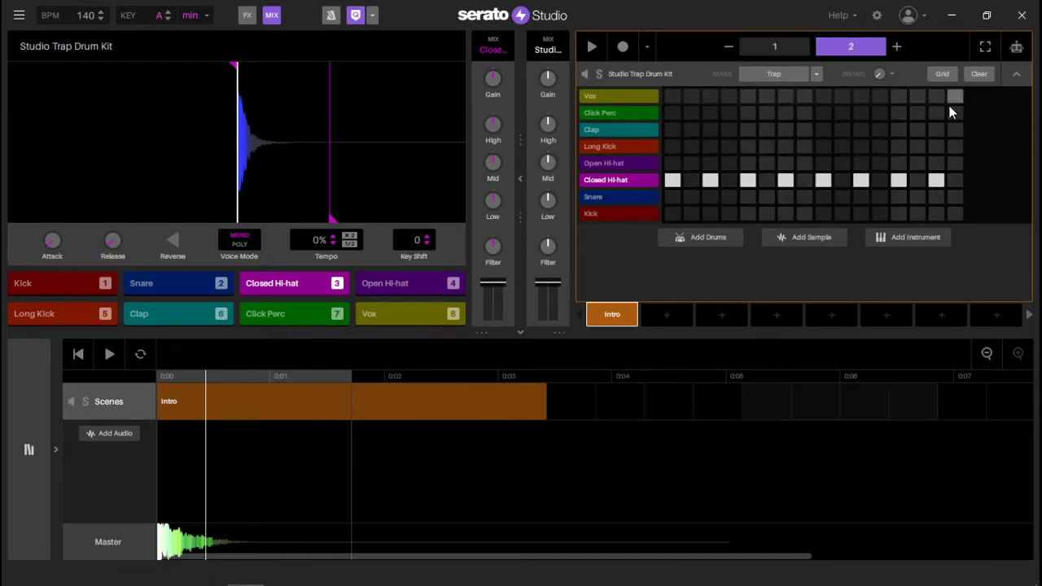
left_click(591, 49)
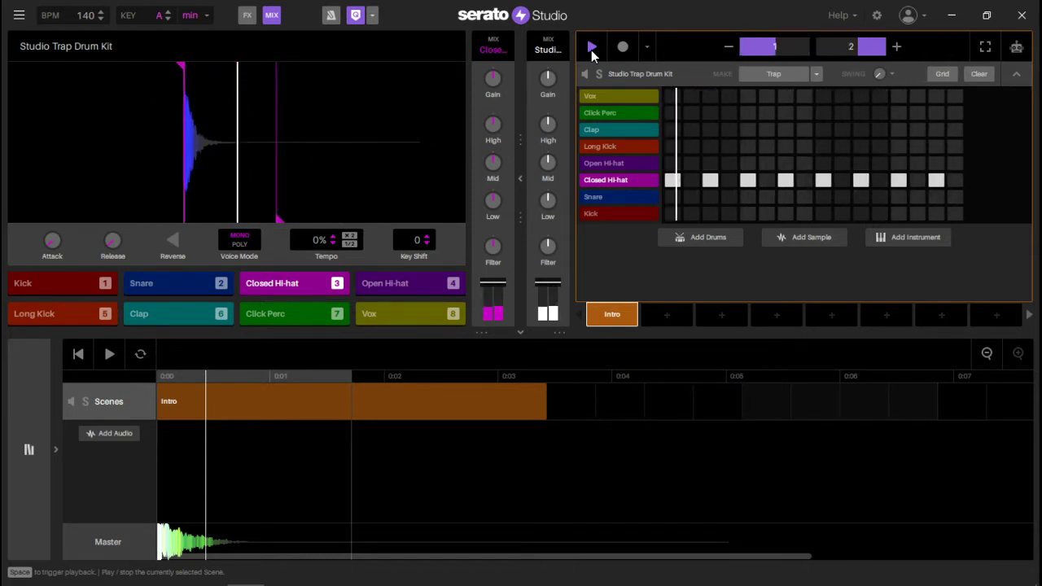
left_click(590, 49)
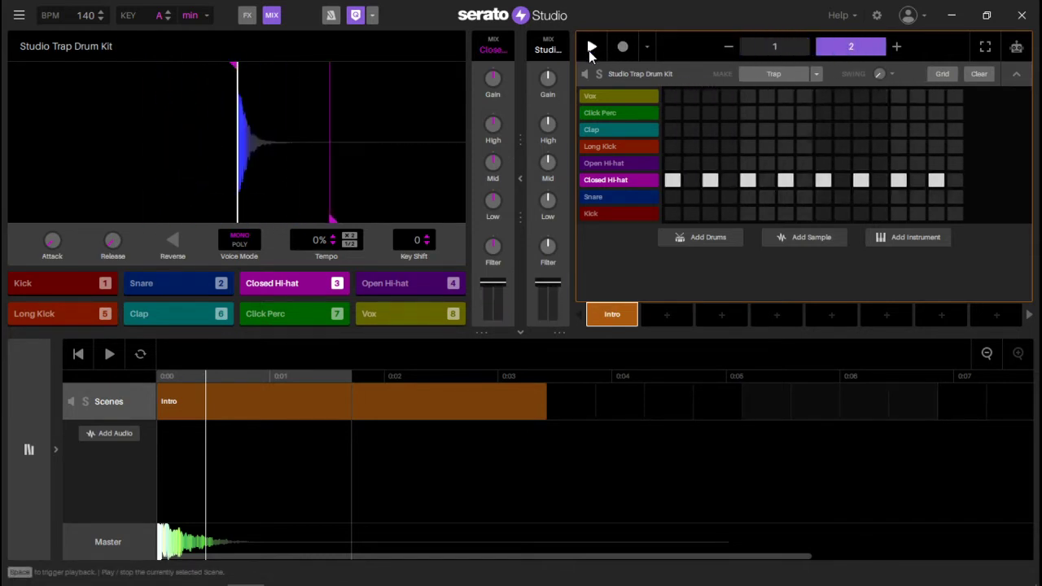
- Add a Snare hit on step 9 of both Intro scene pages and play the scene briefly
left_click(788, 45)
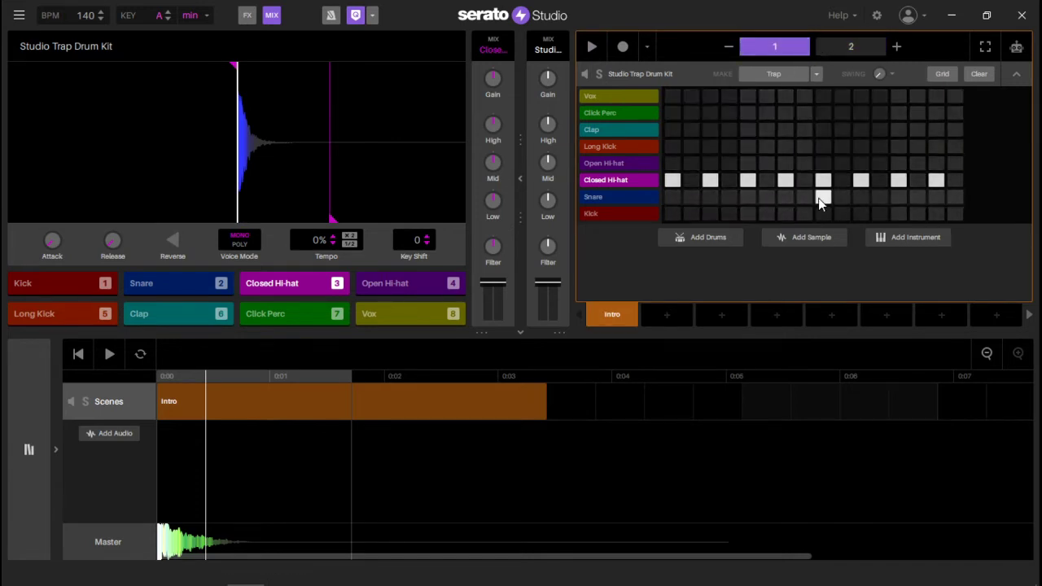
left_click(851, 46)
left_click(822, 196)
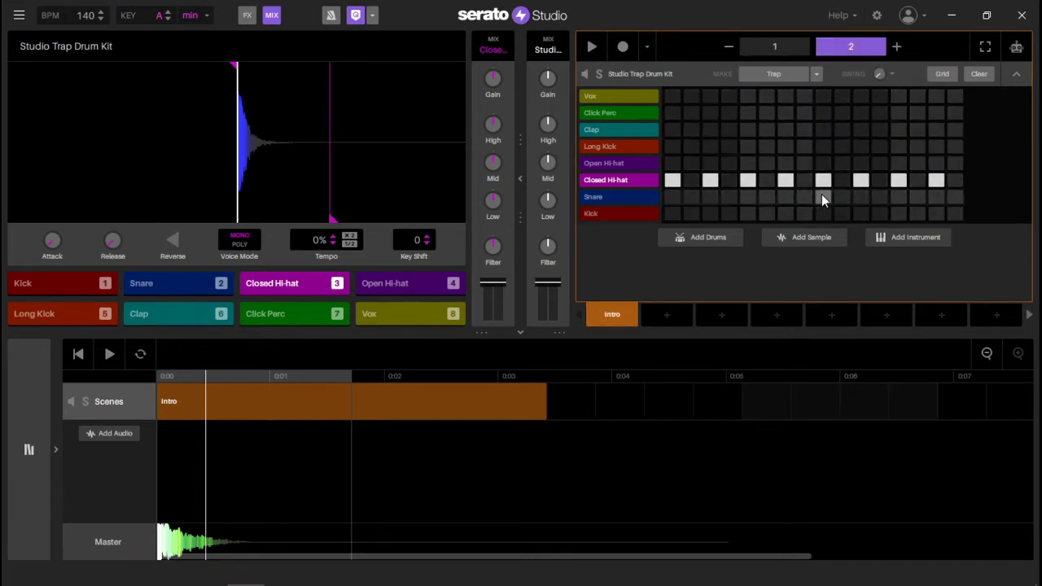
left_click(594, 51)
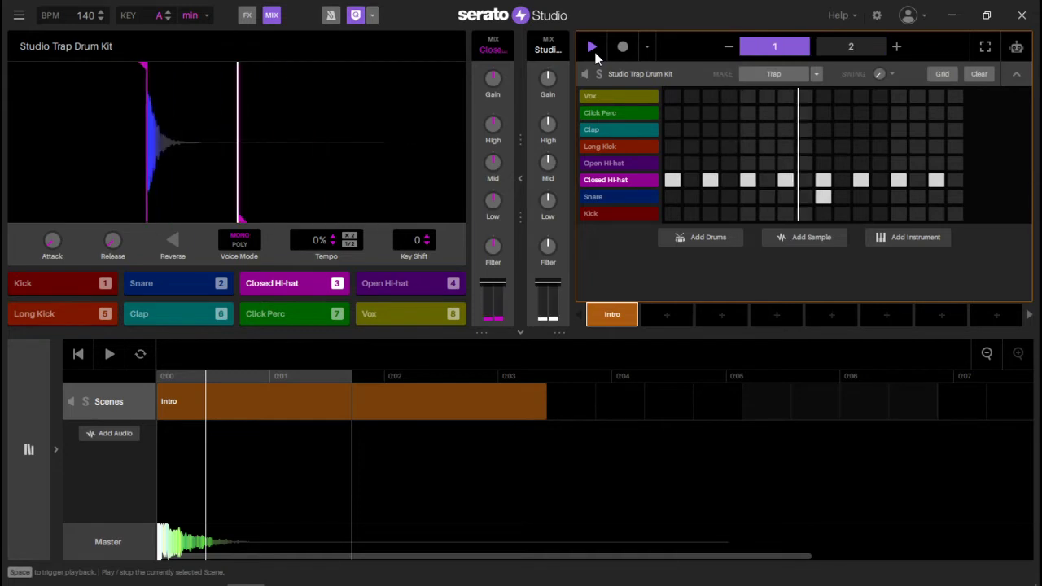
left_click(594, 50)
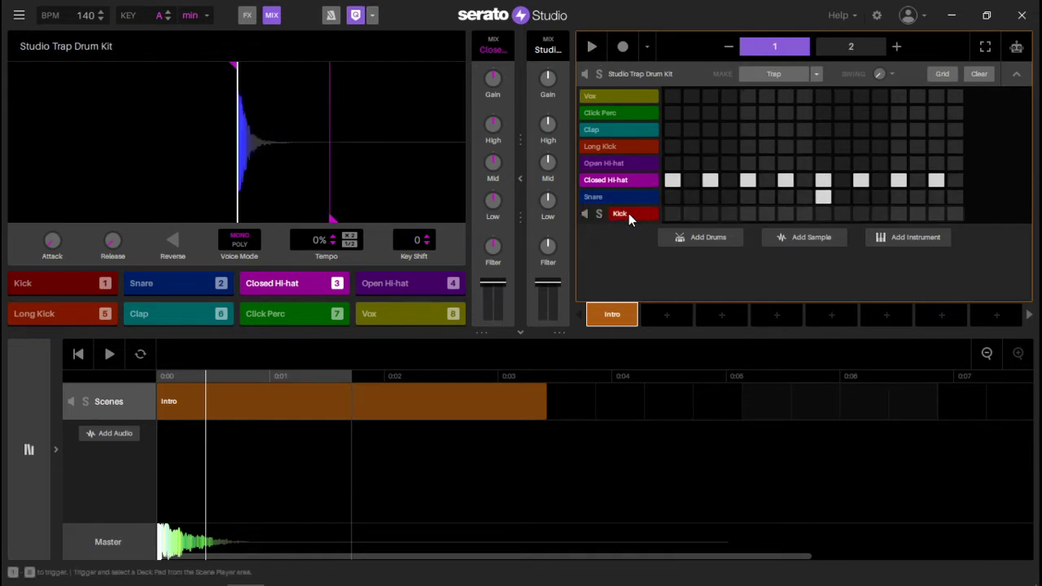
- Record Kick hits into the scene on steps 1 and 7 of page 1 and steps 3, 5 and 15 of page 2
left_click(672, 216)
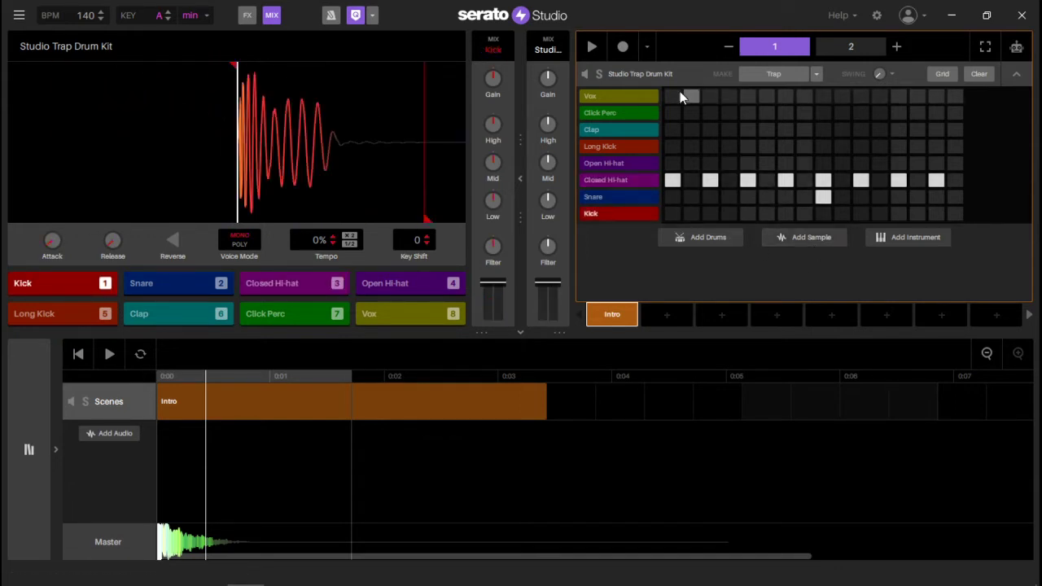
left_click(623, 49)
key("1")
key("1")
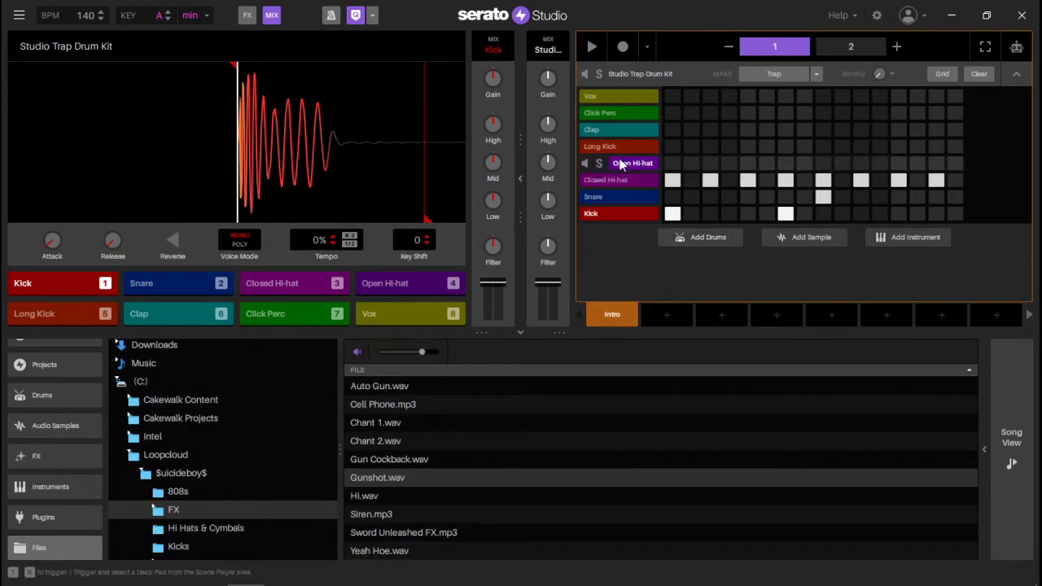
- Audition the Open Hi-hat and lower its channel gain to about -5.6 dB
left_click(637, 162)
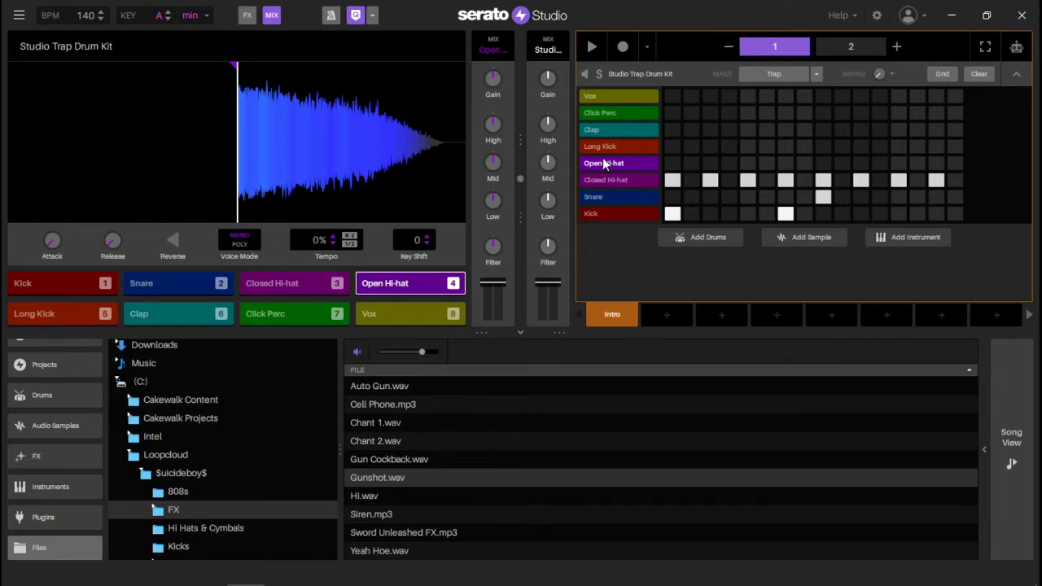
left_click(633, 165)
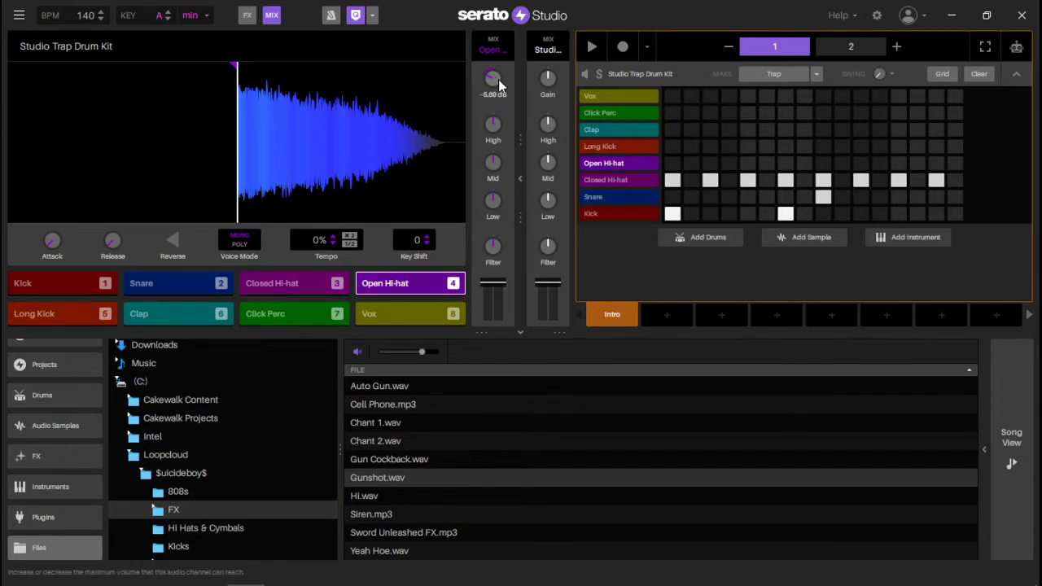
left_click(630, 163)
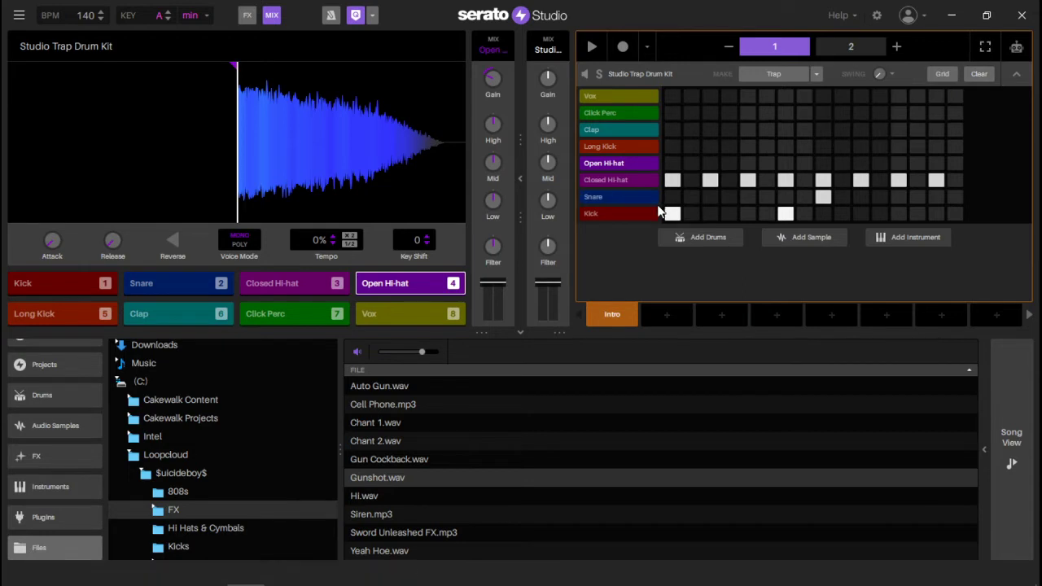
- Lower the velocity of the Closed Hi-hat hits on steps 3, 7, 11 and 15 of page 1 and play the page
left_click_drag(709, 180, 710, 167)
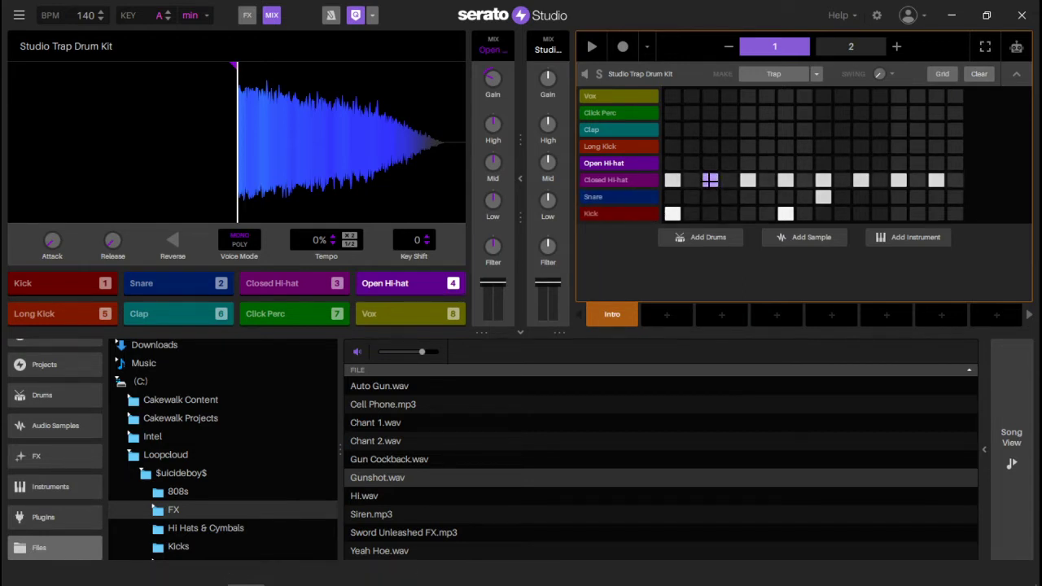
left_click_drag(784, 179, 785, 166)
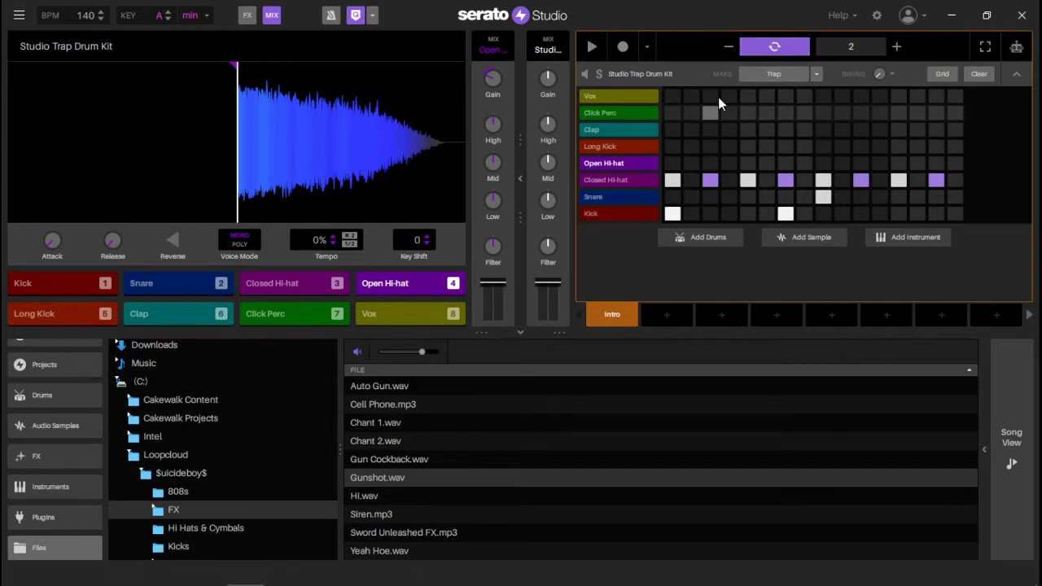
left_click(591, 47)
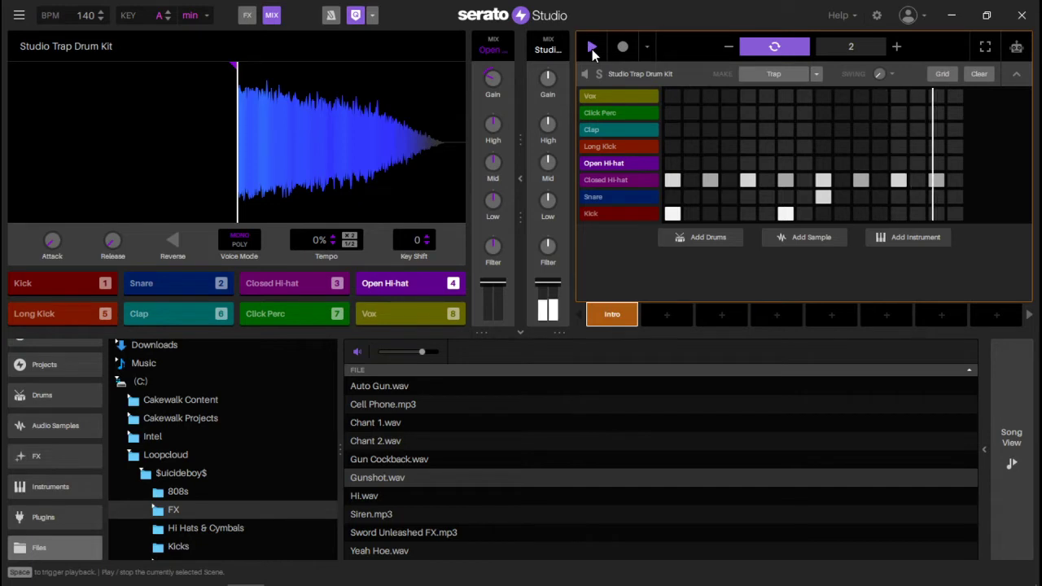
left_click(592, 49)
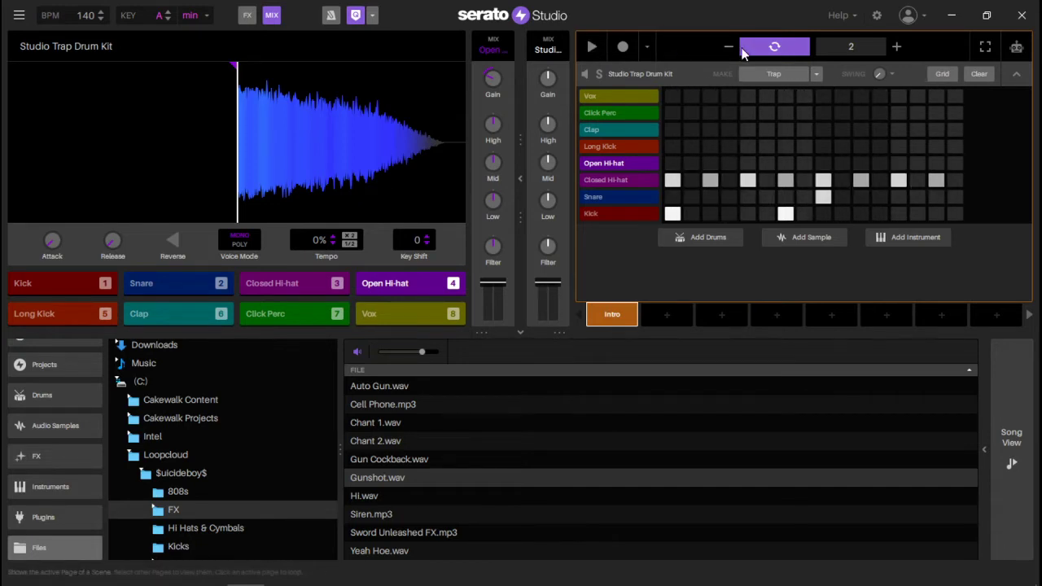
- Reduce the Intro scene to one page, extend it back to two pages and play it briefly
left_click(842, 43)
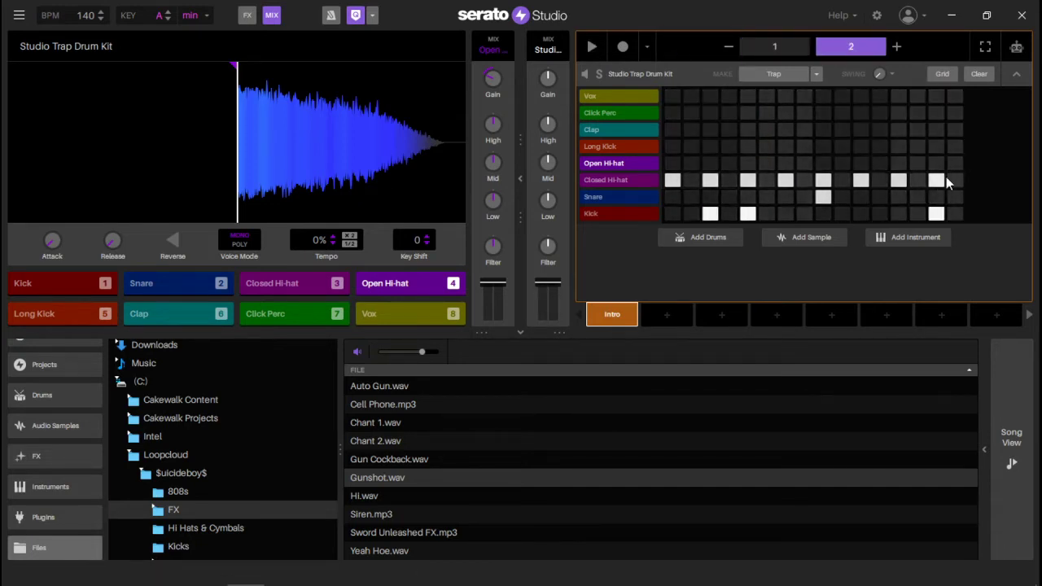
left_click(728, 48)
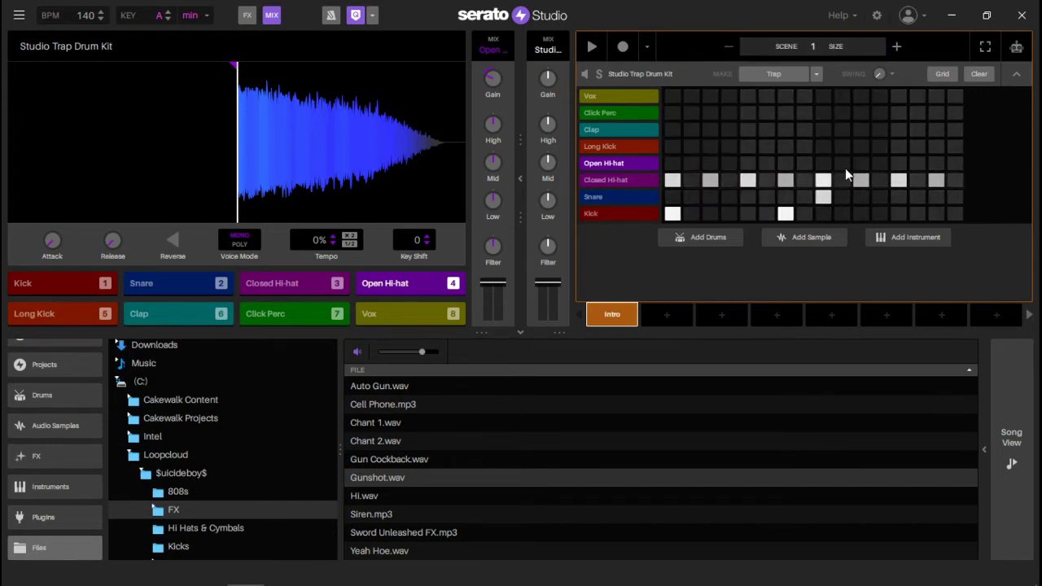
mouse_move(878, 75)
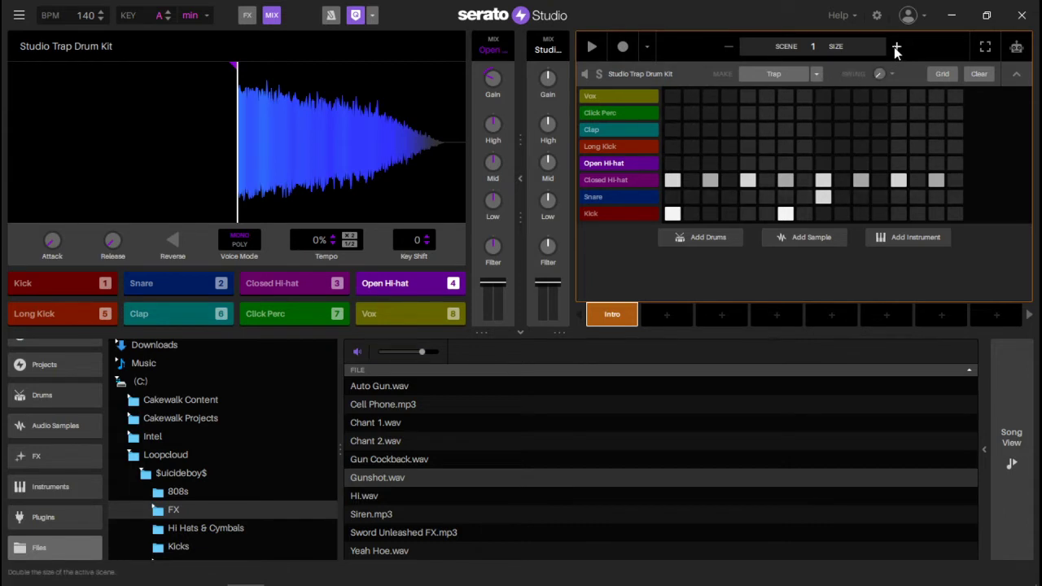
left_click(895, 47)
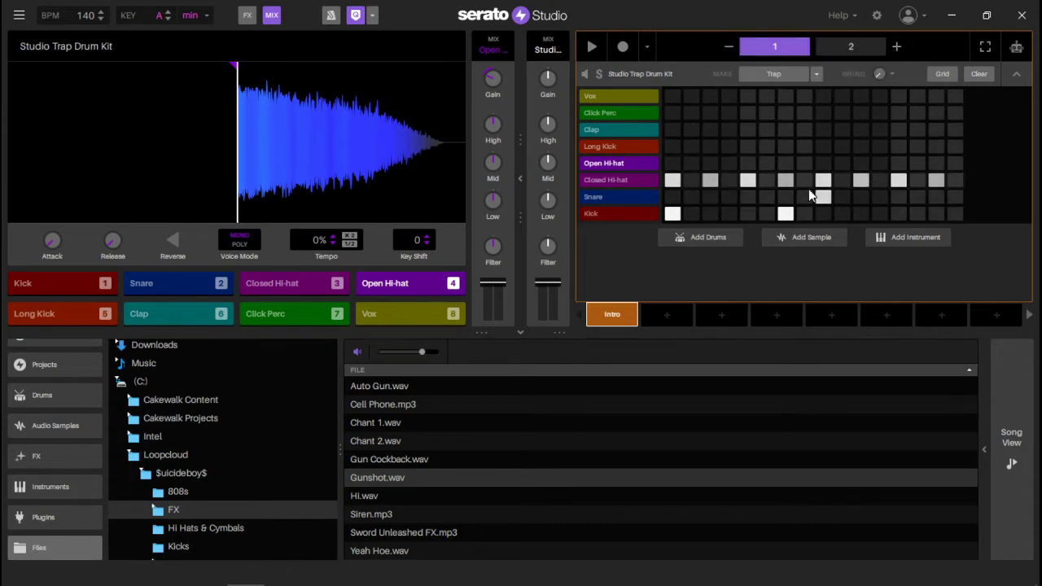
key("space")
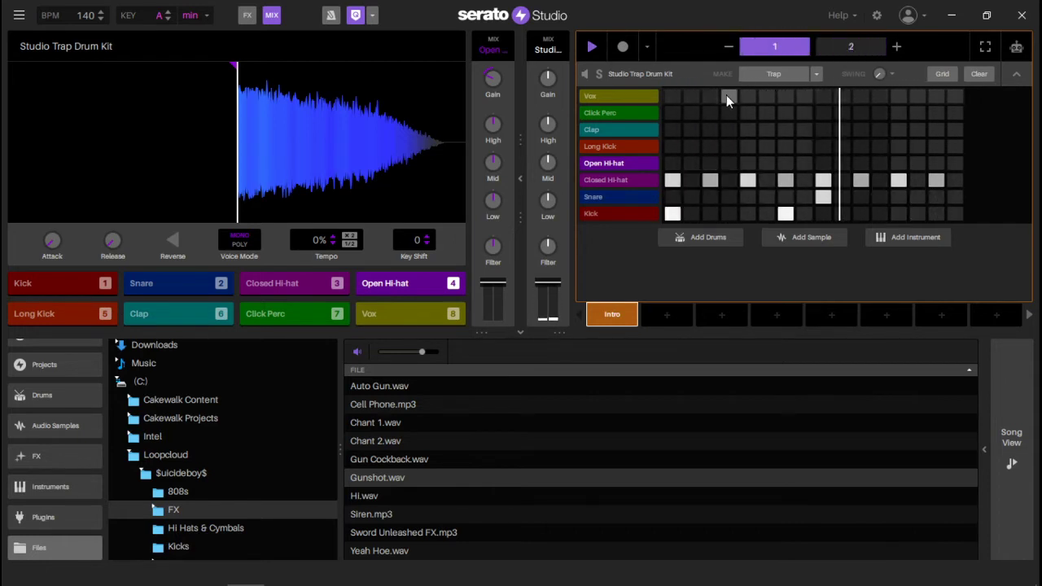
key("space")
- Audition the Click Perc sound and search the drum library for "perc"
left_click(625, 115)
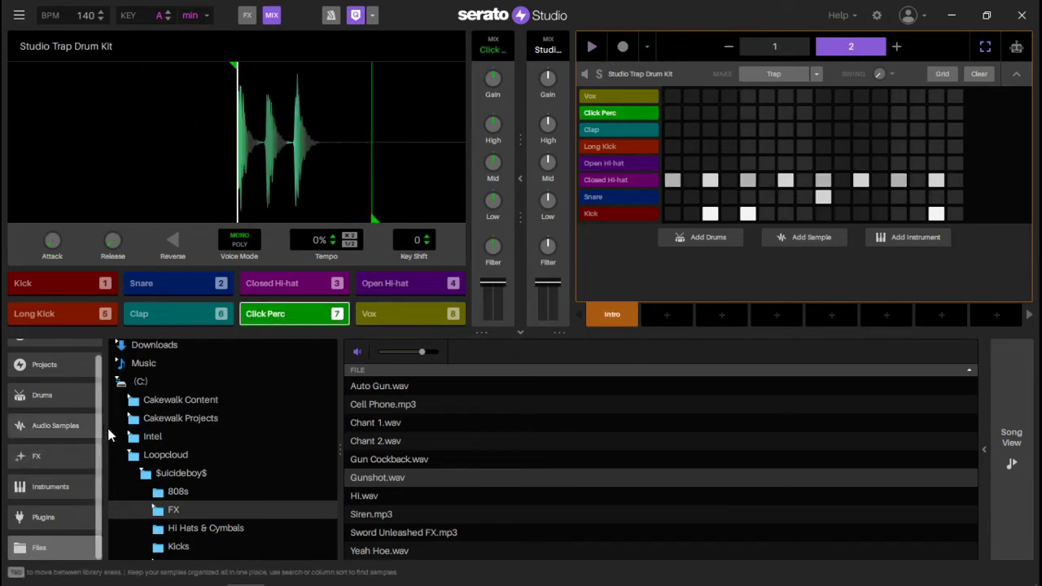
left_click(48, 407)
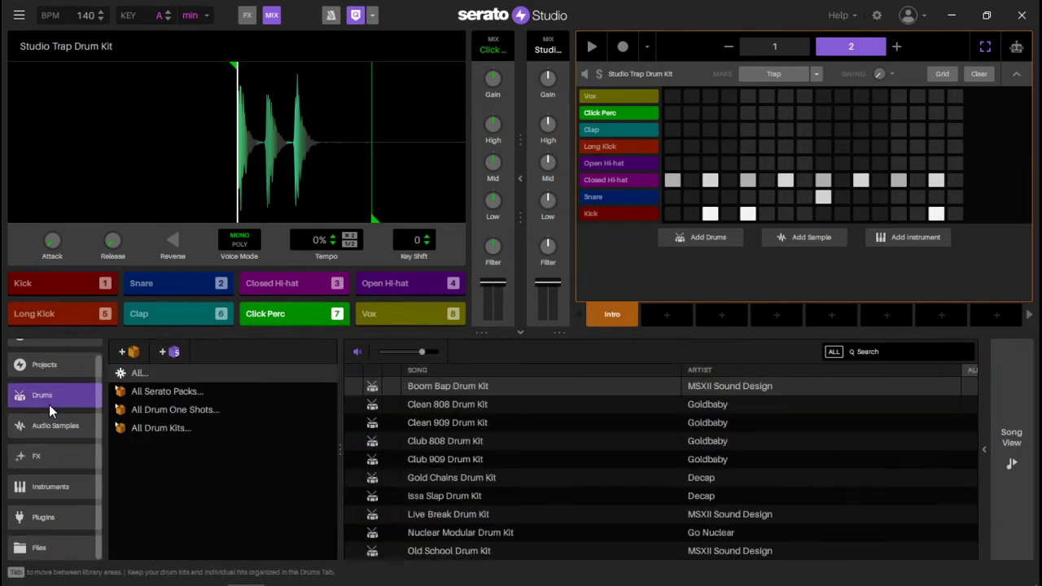
left_click(60, 430)
left_click(59, 401)
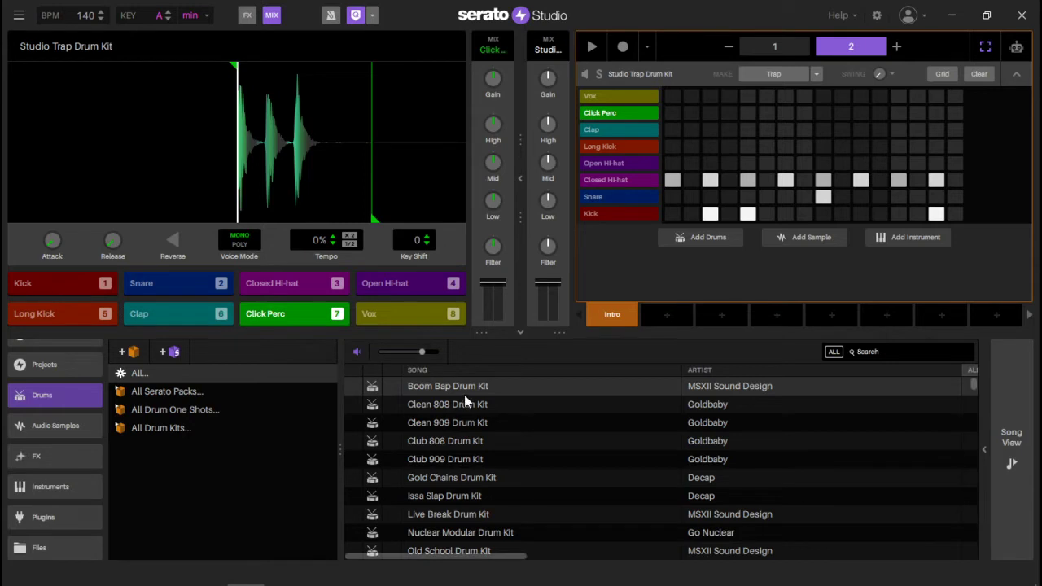
left_click(864, 353)
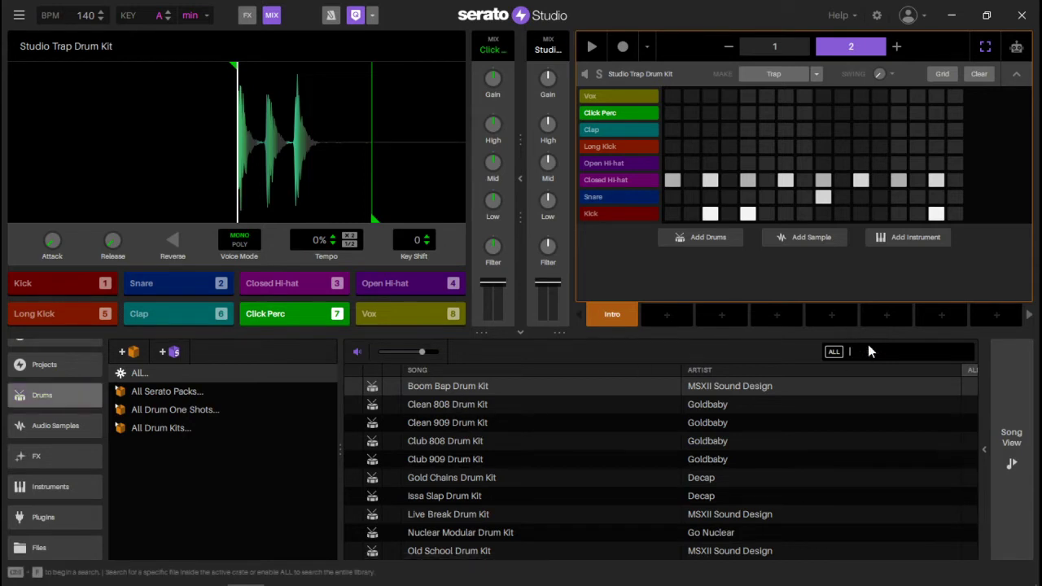
type("perc")
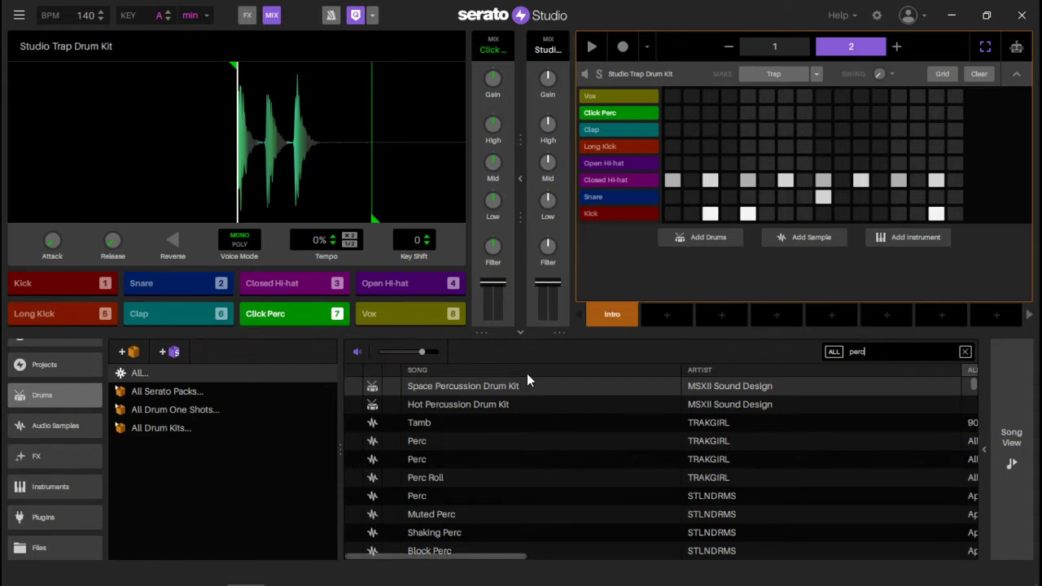
- Audition the Tamb and Perc samples by TRAKGIRL and replace Click Perc on pad 7 with the second Perc sample
left_click(431, 425)
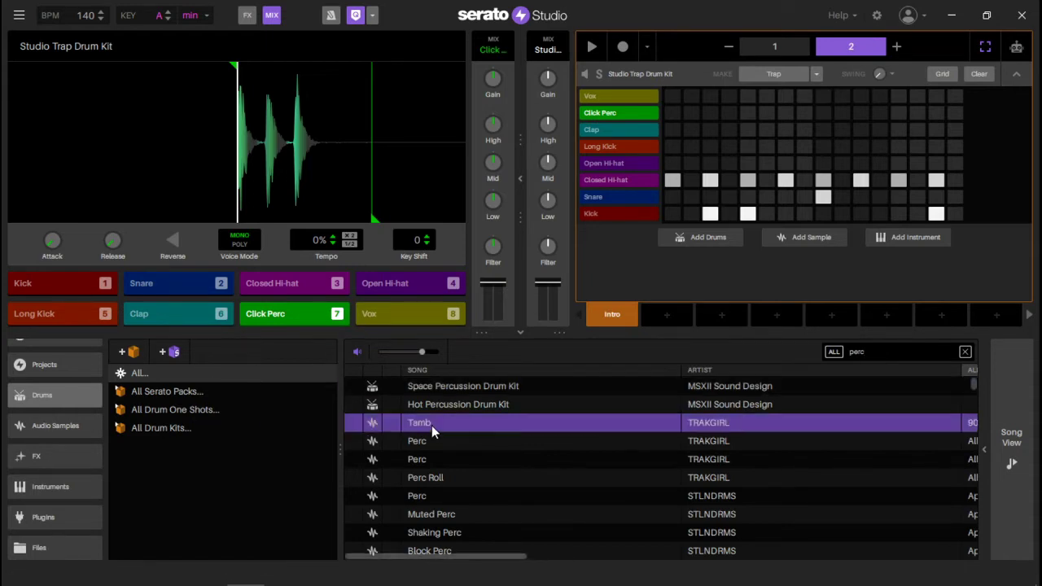
left_click(426, 444)
left_click(425, 463)
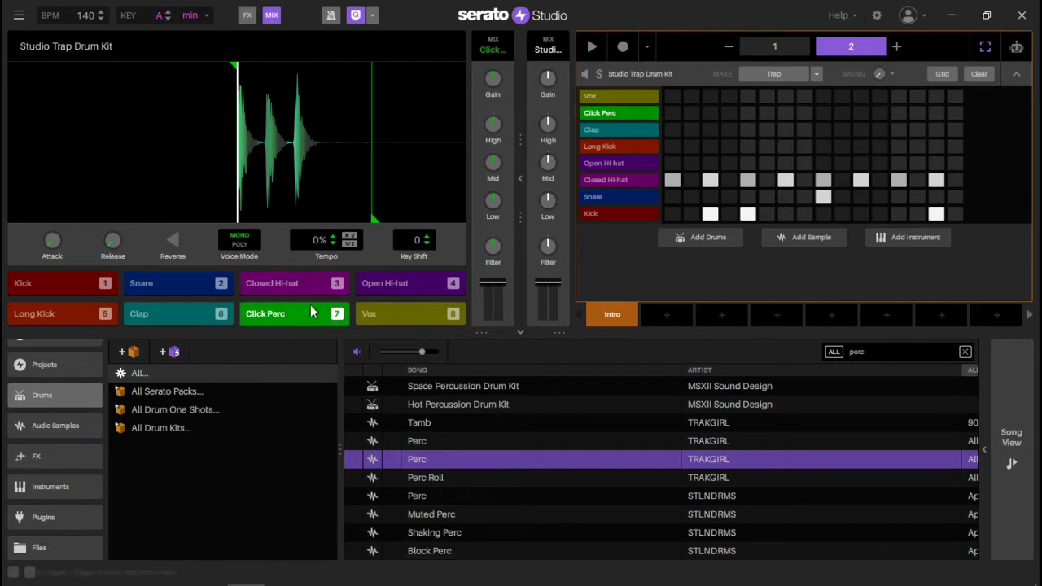
left_click(627, 113)
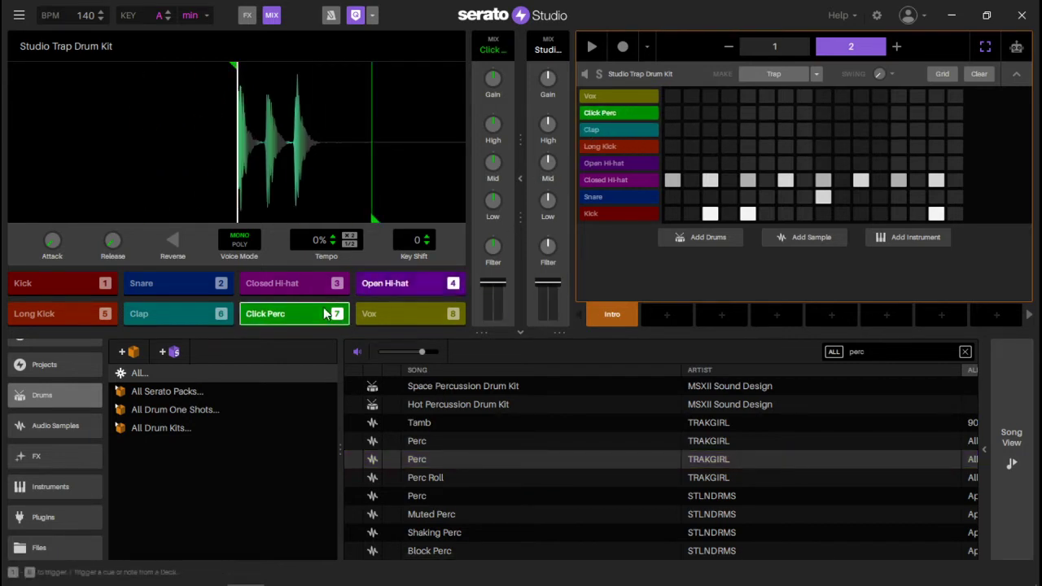
left_click(456, 459)
left_click_drag(457, 458, 297, 317)
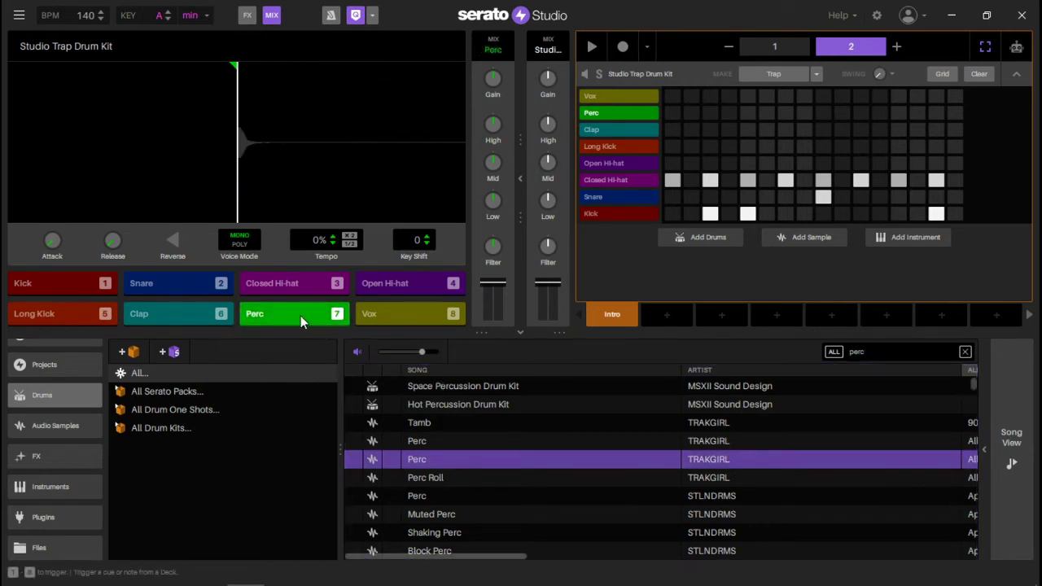
- Audition pads 1, 2, 4, 5, 6 and 7 of the drum kit in turn
key("1")
key("2")
key("4")
key("5")
key("6")
key("7")
- Record Perc hits into the scene on step 13 of page 1 and steps 13 and 15 of page 2
left_click(623, 47)
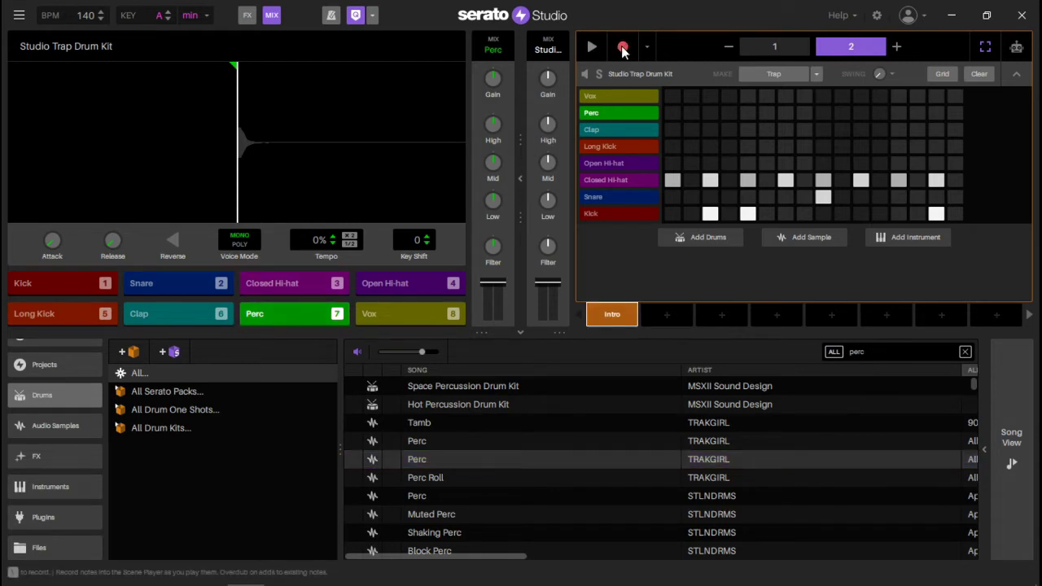
key("space")
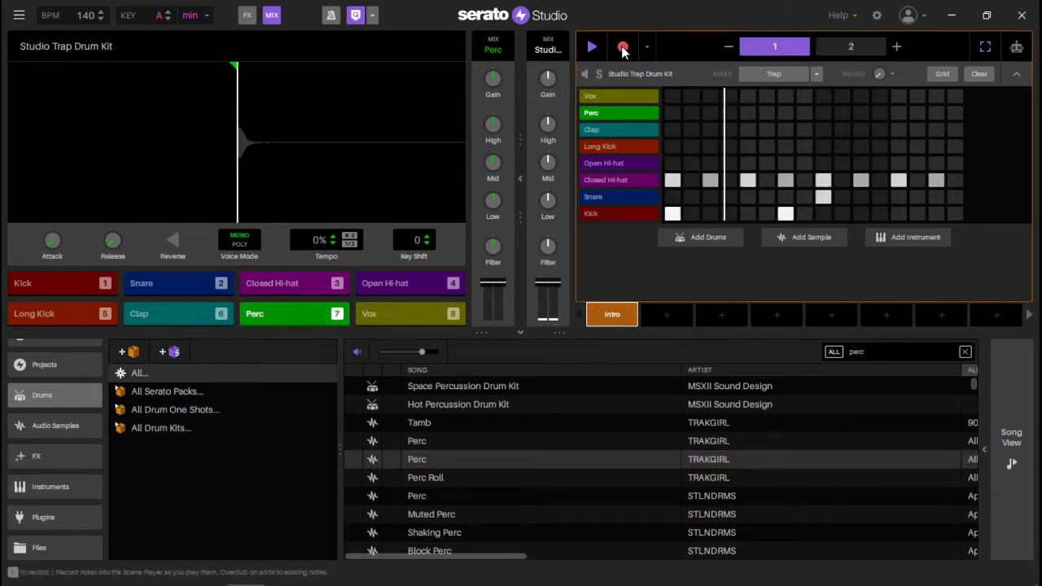
key("7")
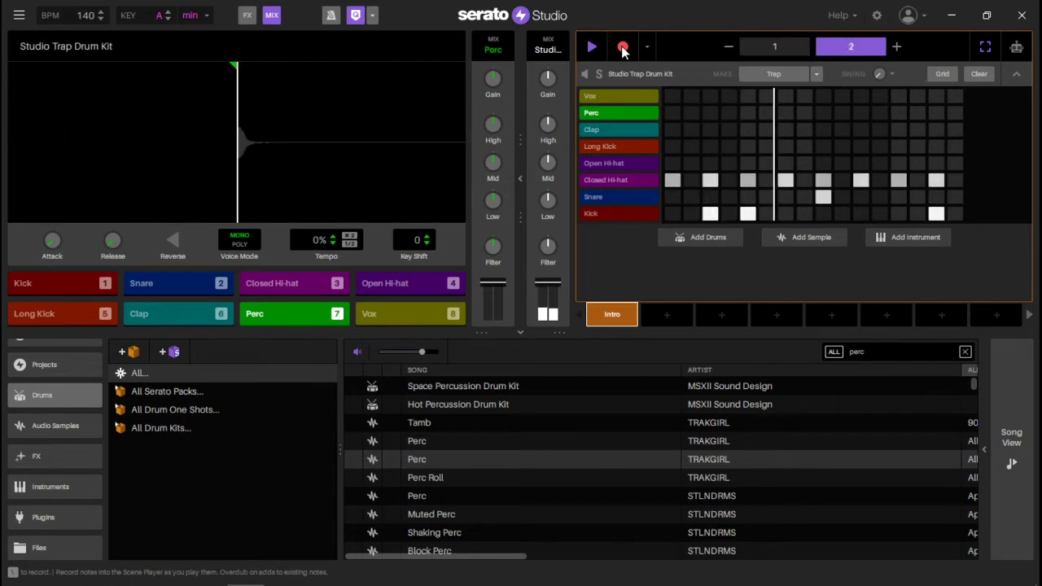
key("7")
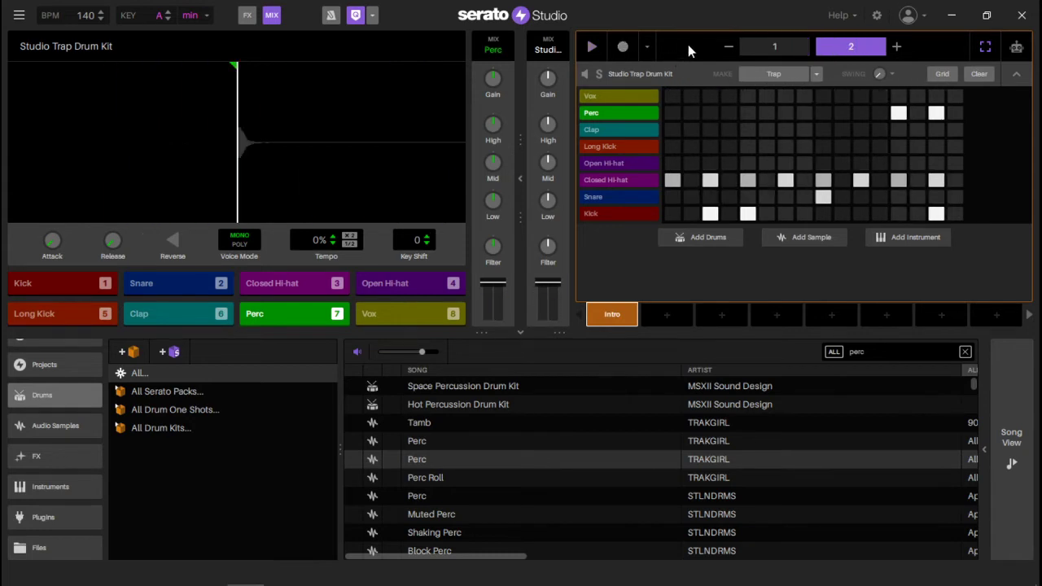
- Add an Open Hi-hat hit on step 3 of both scene pages and play the scene from page 1
left_click(630, 167)
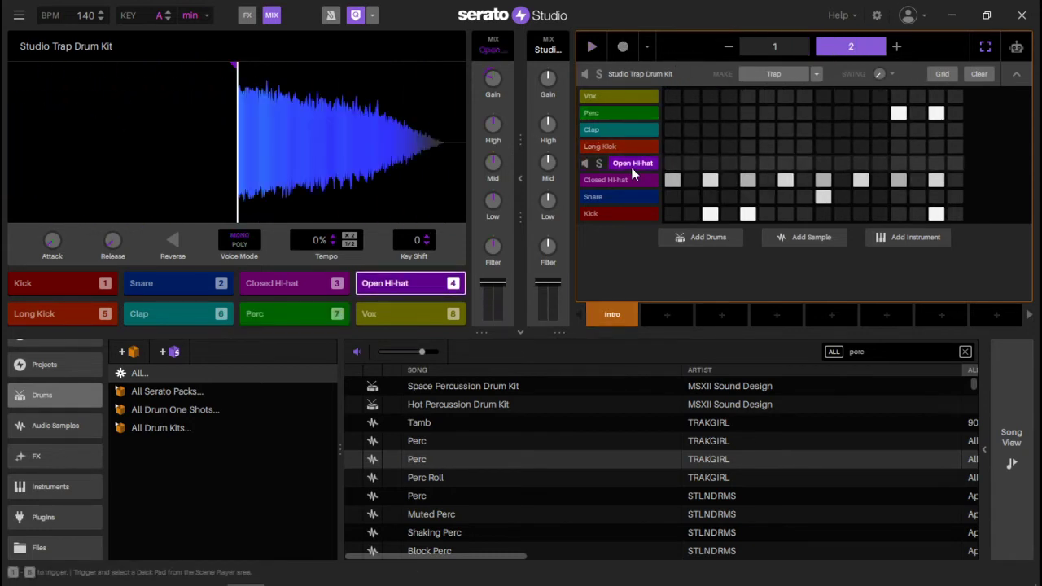
left_click(752, 162)
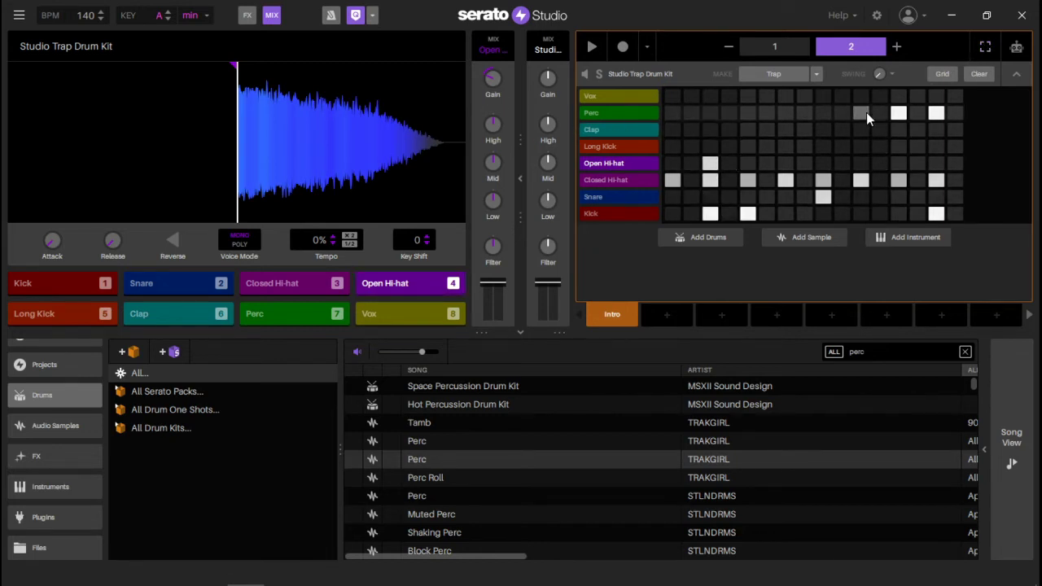
left_click(786, 48)
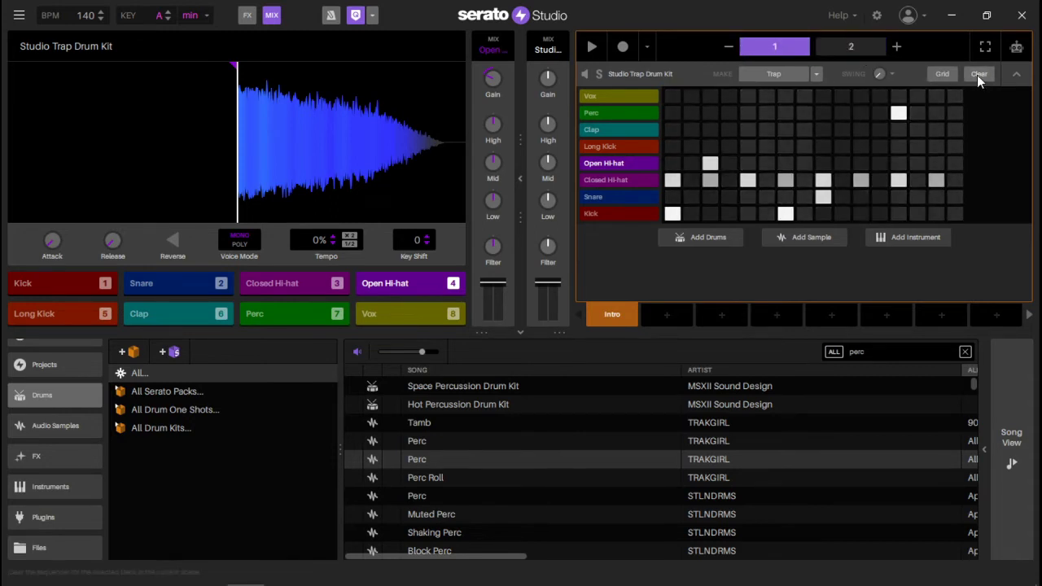
key("space")
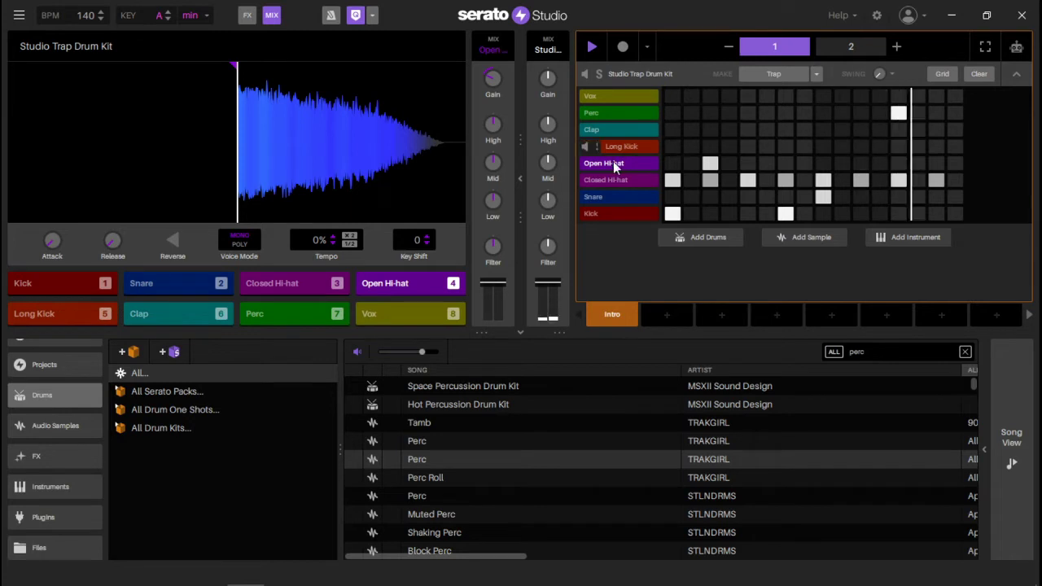
- Lower the Open Hi-hat pad's gain and volume and reduce the Closed Hi-hat pad's gain while the scene plays
mouse_move(492, 77)
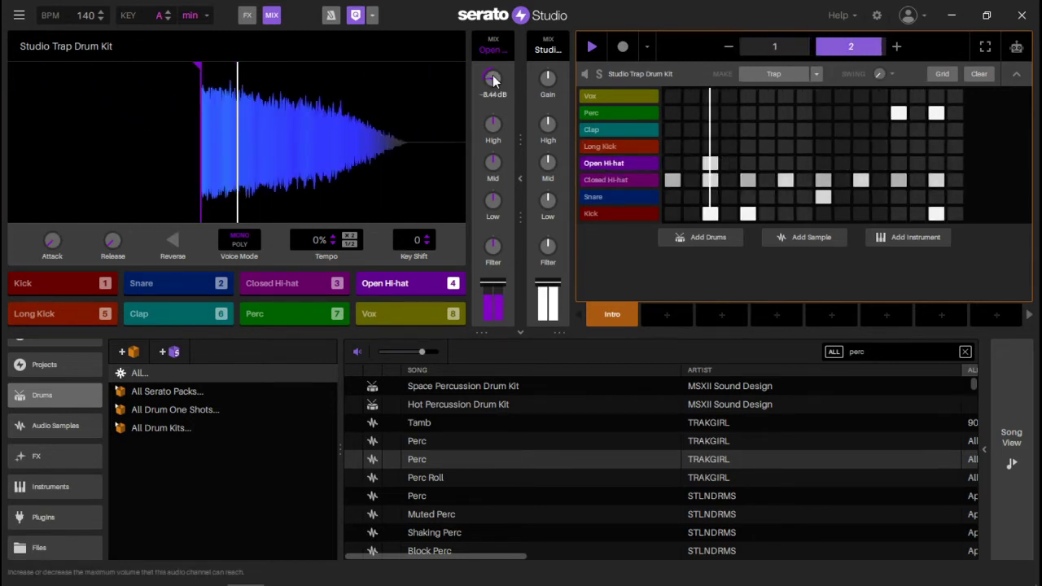
scroll(492, 77, "down", 3)
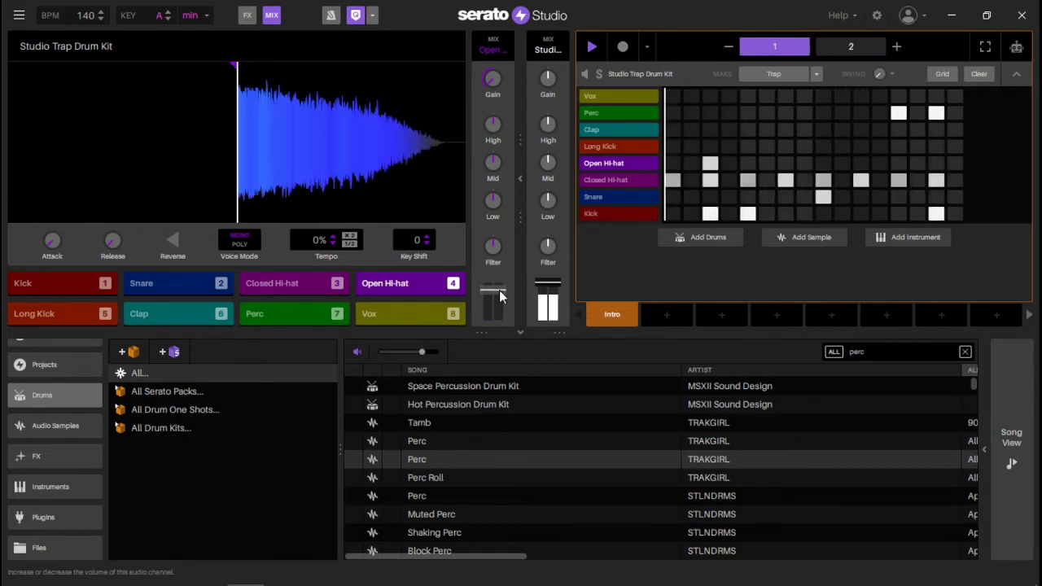
left_click(620, 185)
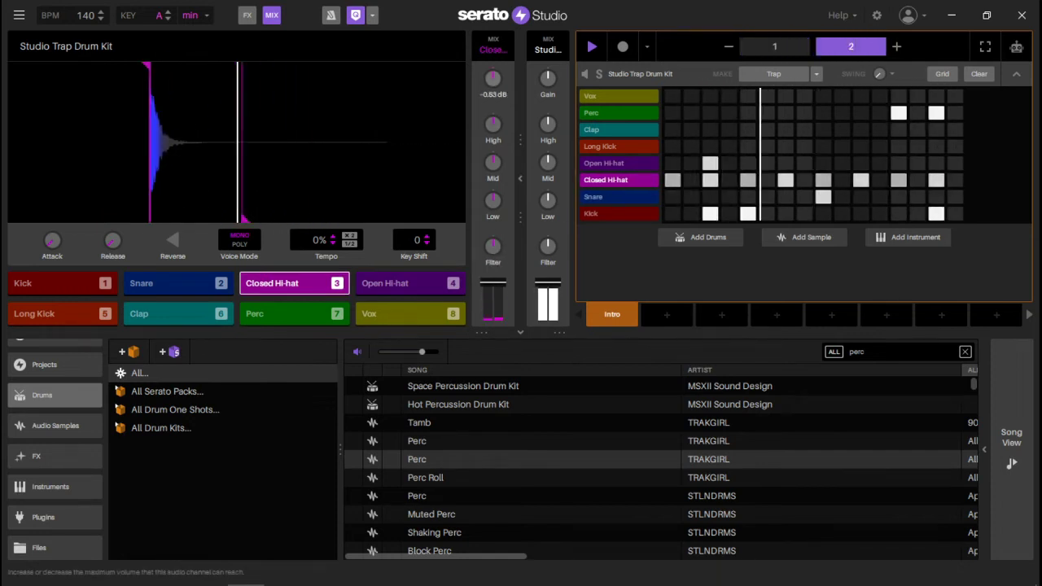
left_click_drag(493, 78, 493, 105)
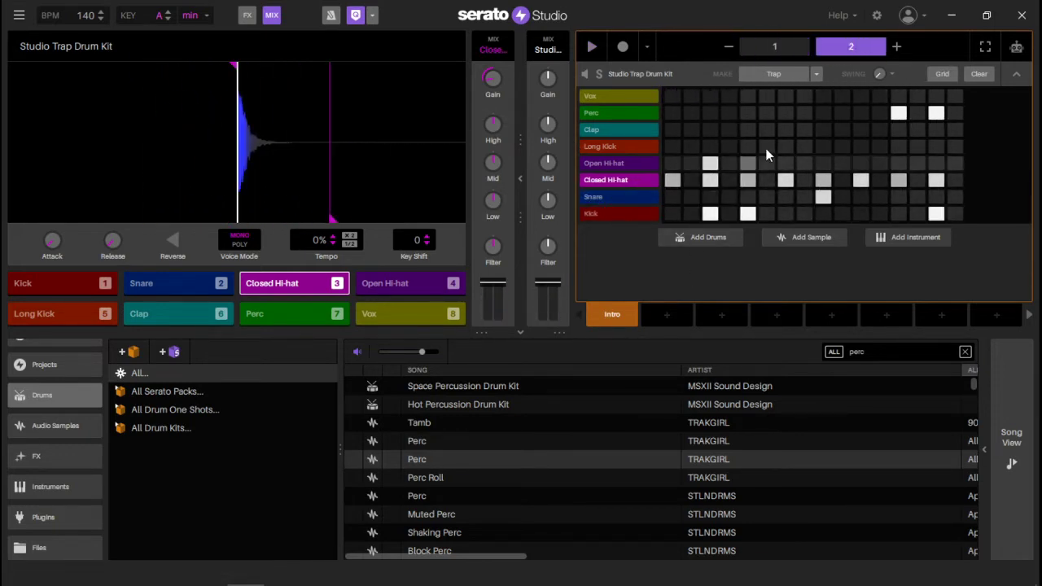
- Extend the Intro scene to four pages by adding pages 3 and 4, and play the scene through
double_click(896, 47)
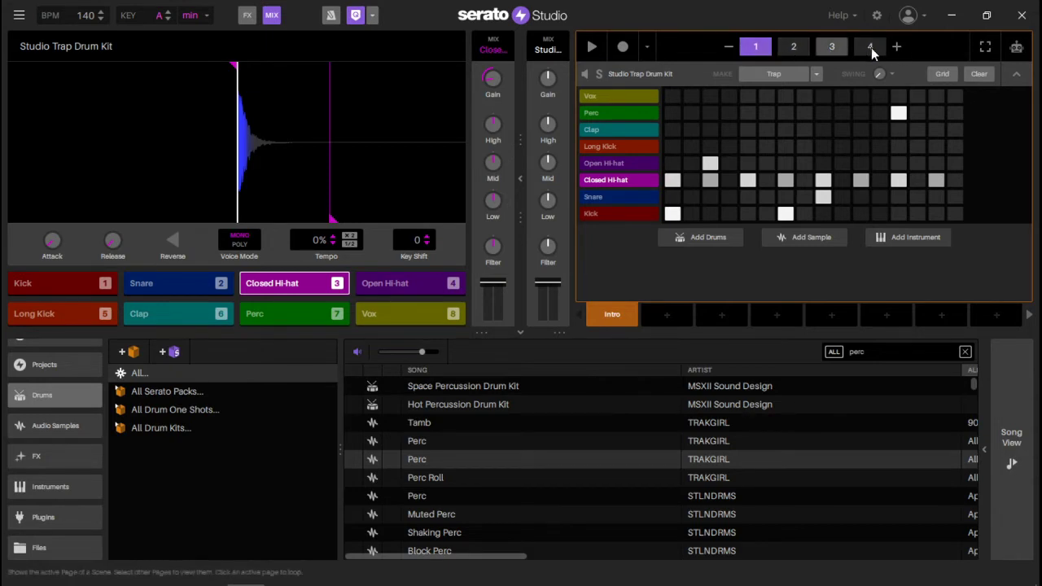
key("space")
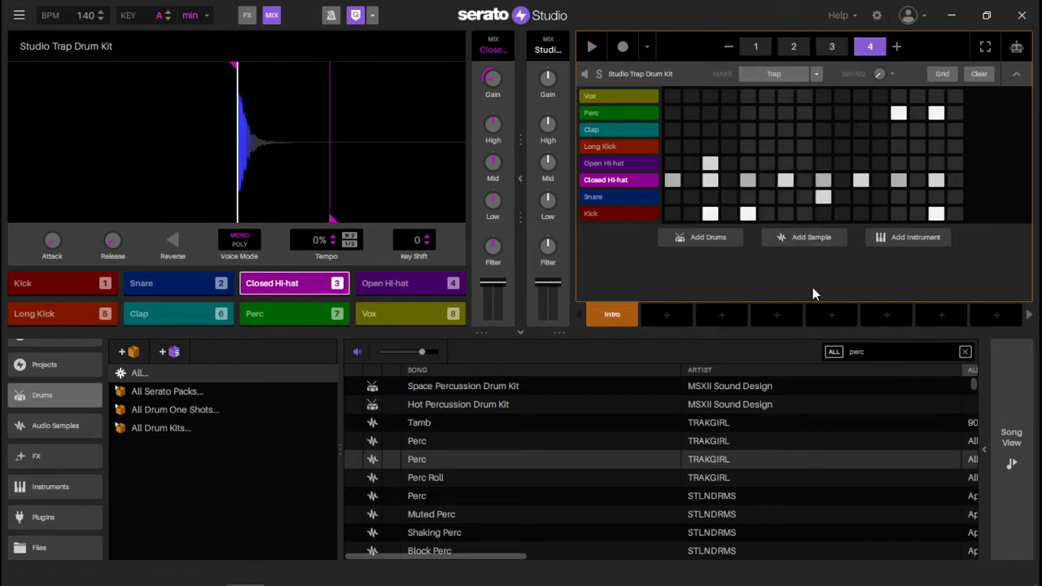
- Add a new sample deck to the scene and audition the '73 Buick, 2001 Vibes and 2x Straight hat samples
left_click(809, 238)
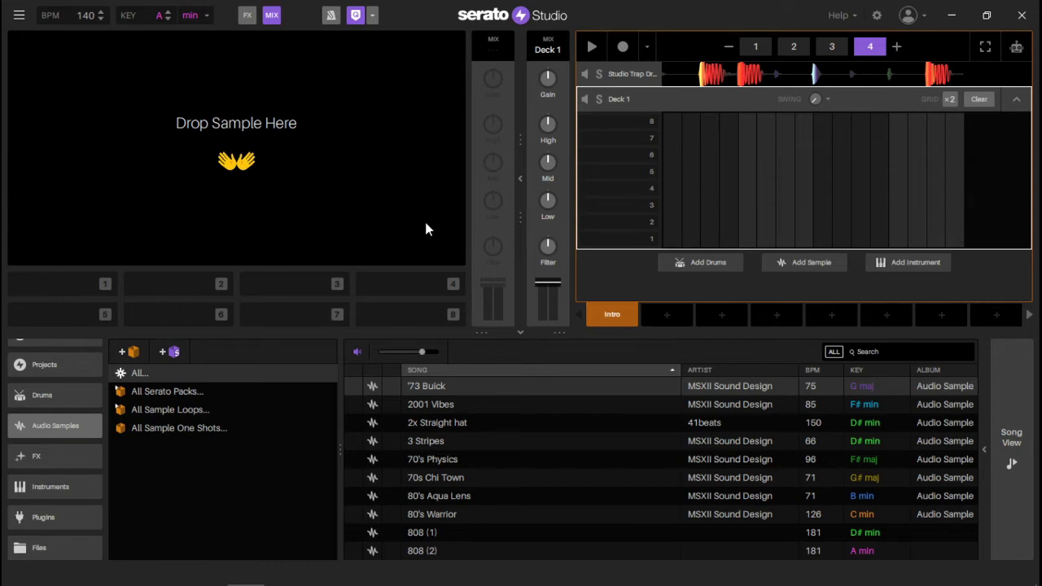
left_click(492, 386)
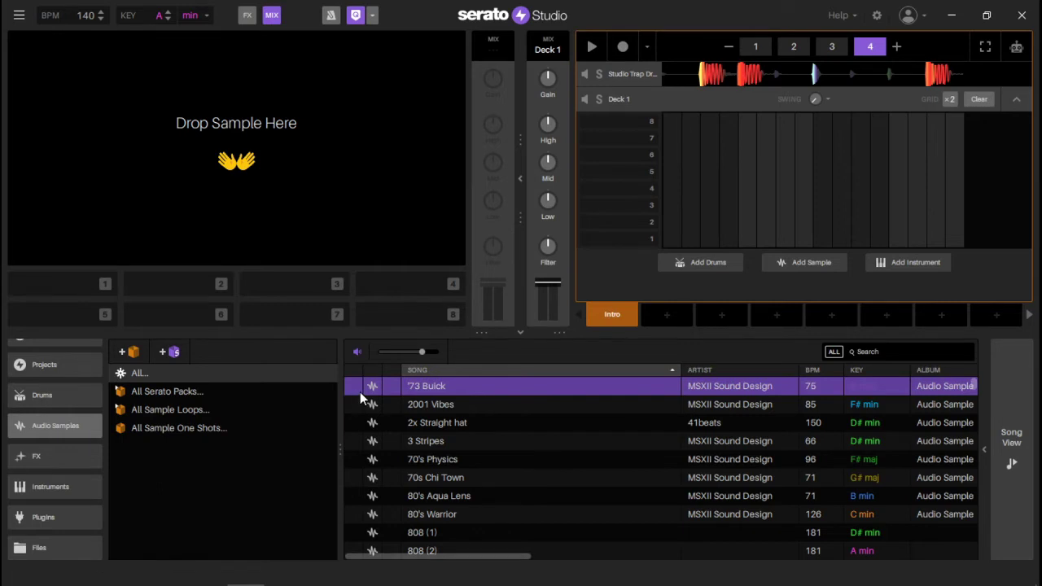
left_click(475, 407)
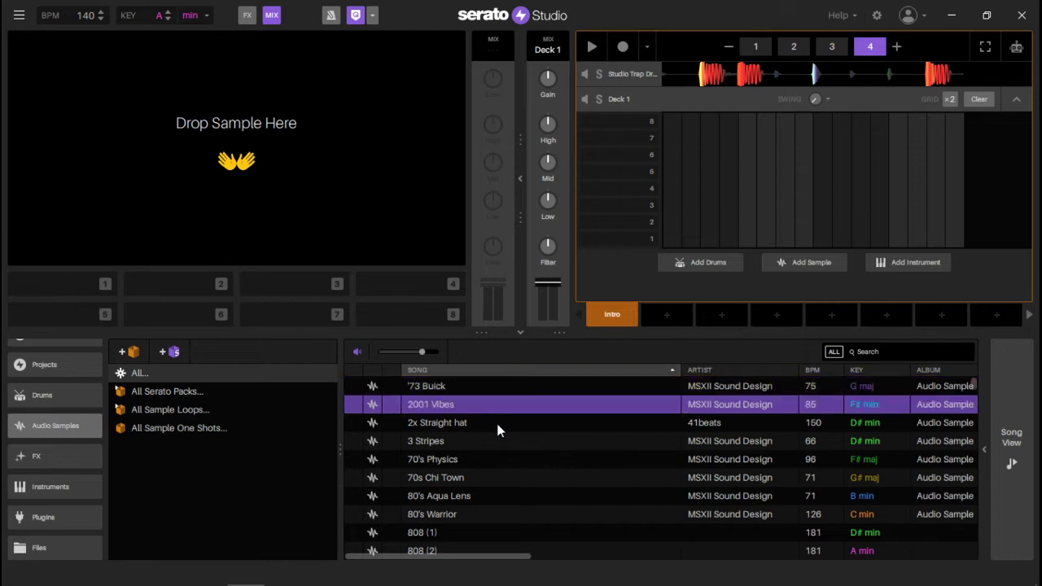
left_click(493, 426)
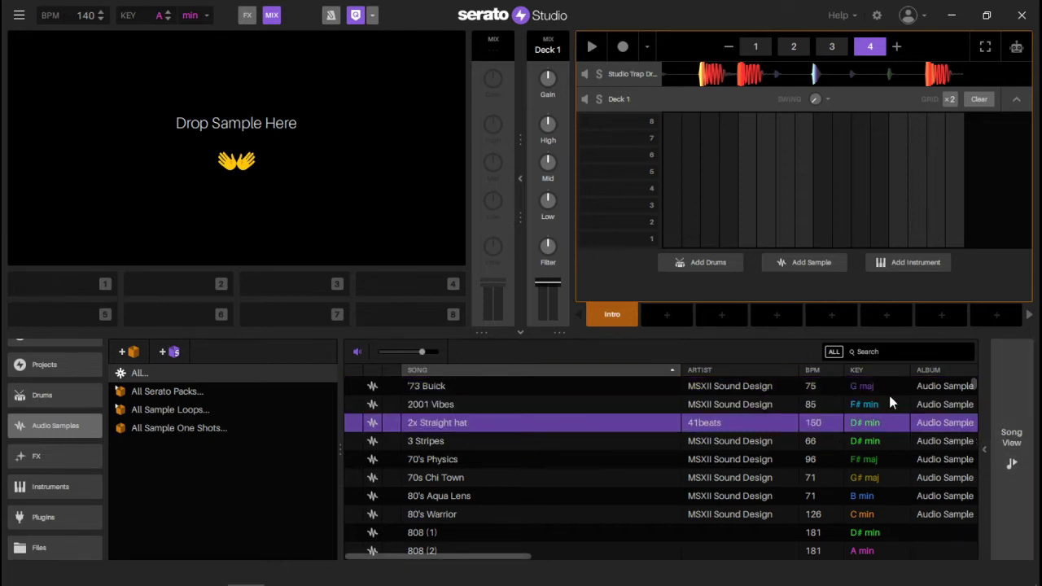
scroll(975, 388, "down", 10)
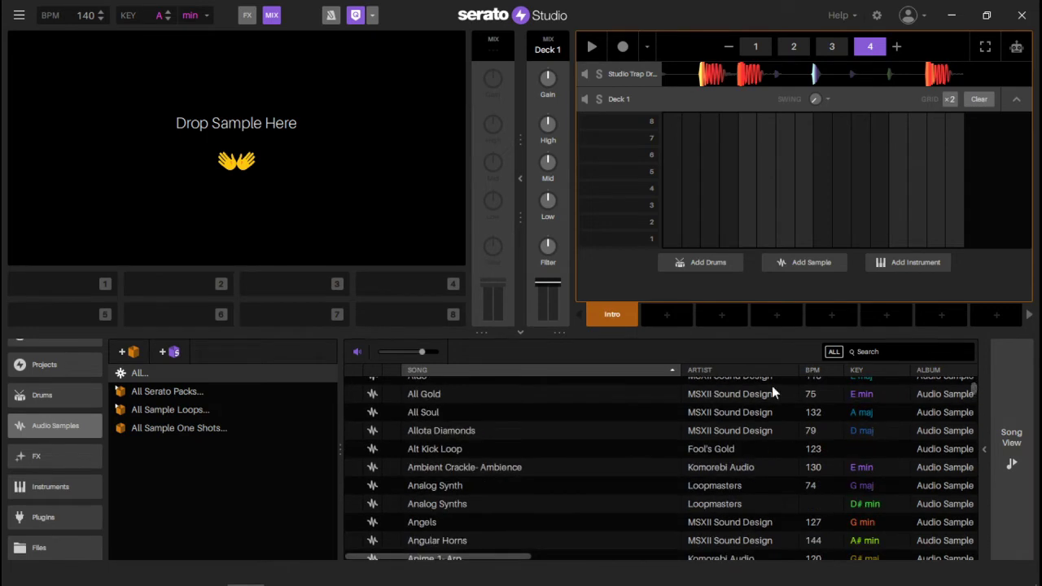
- Audition 80's Warrior from the Trap World Serato pack and load it into Deck 1
left_click(126, 392)
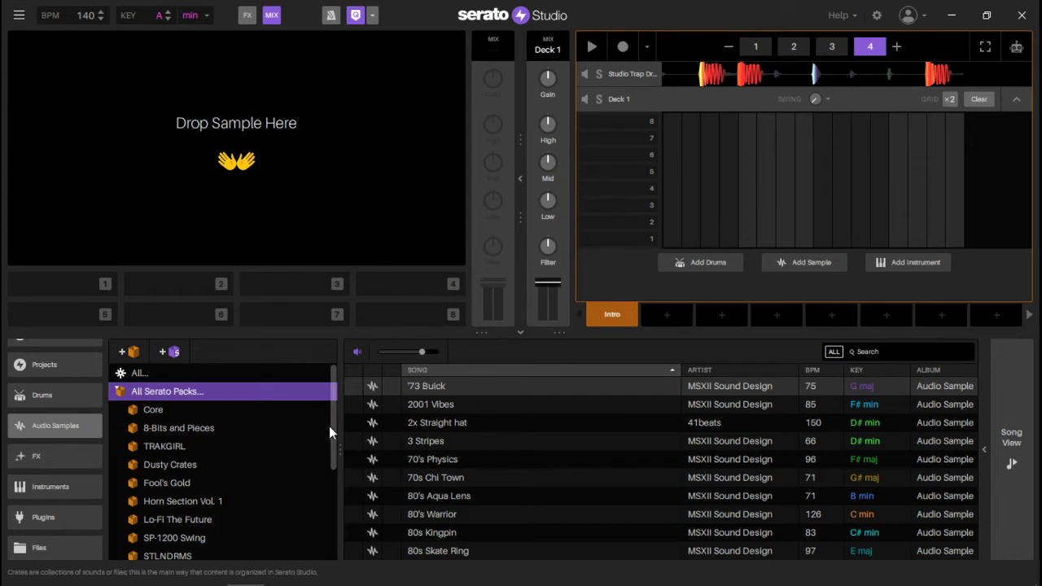
left_click_drag(333, 426, 334, 480)
left_click(164, 492)
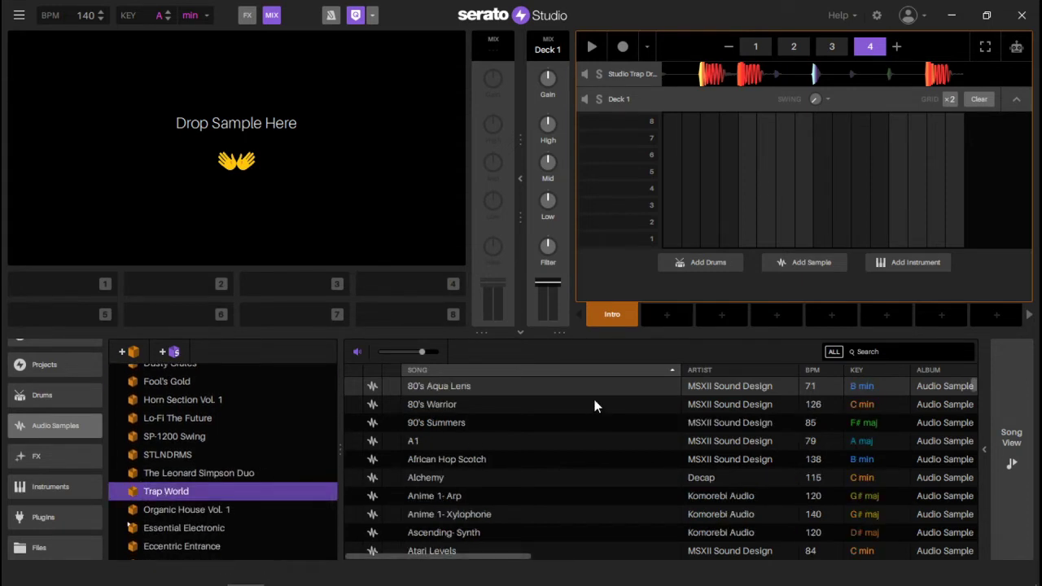
left_click(474, 411)
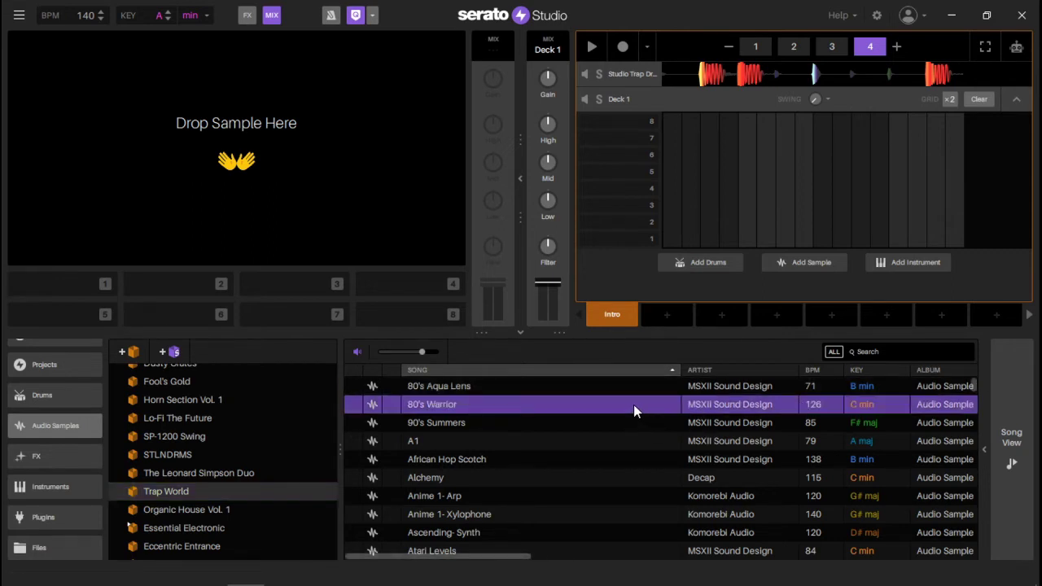
key("space")
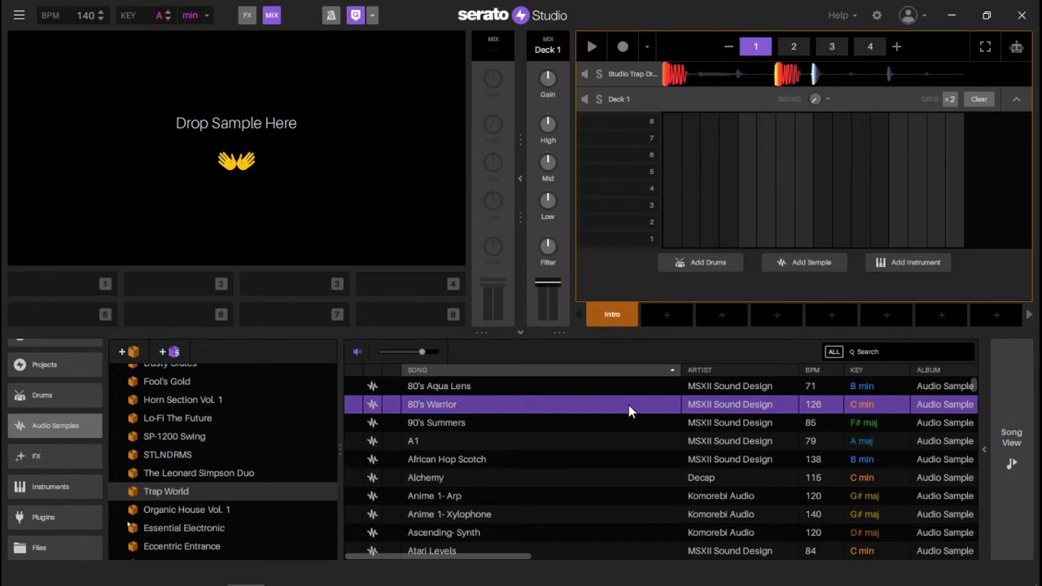
left_click_drag(628, 404, 262, 189)
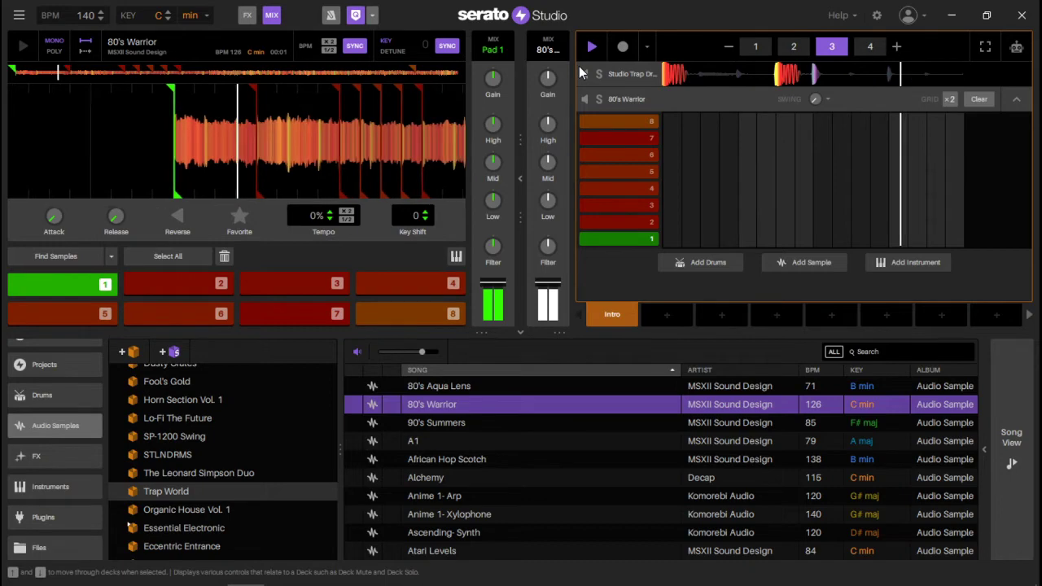
- Try 80's Warrior against the drums at project tempos of 135 and 137 BPM and return to 140 BPM
key("space")
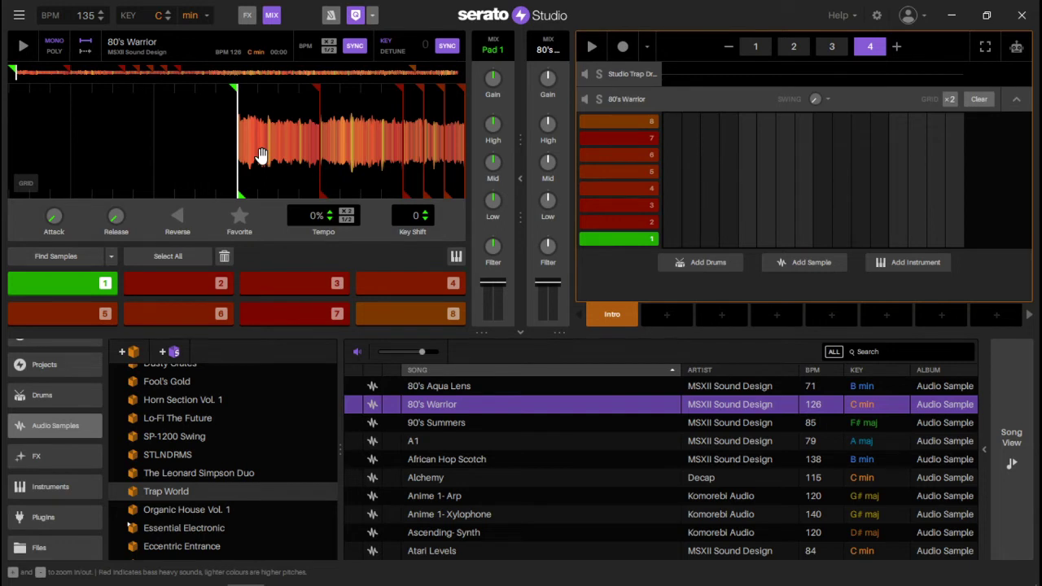
key("space")
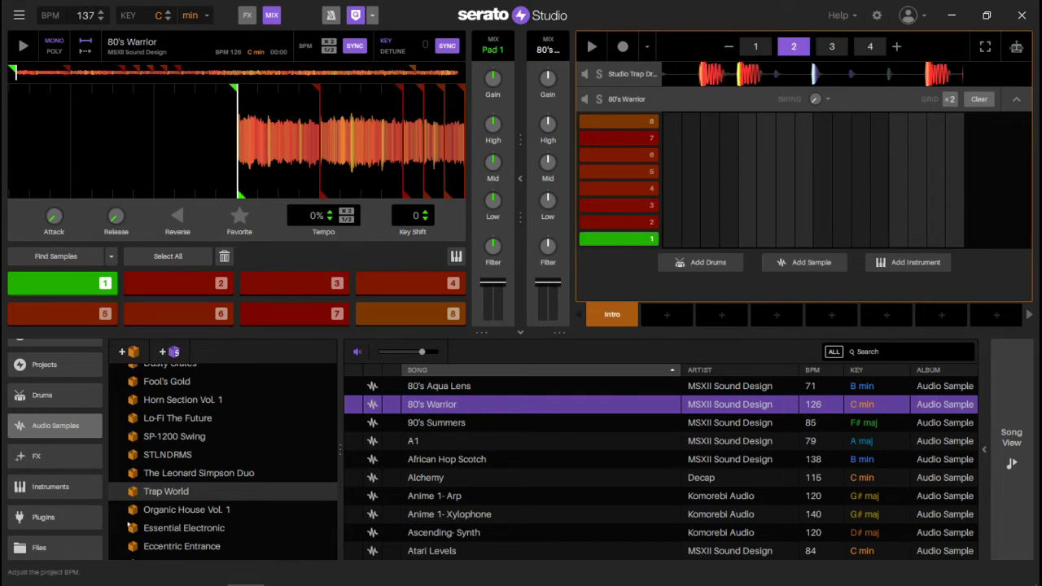
scroll(86, 15, "up", 1)
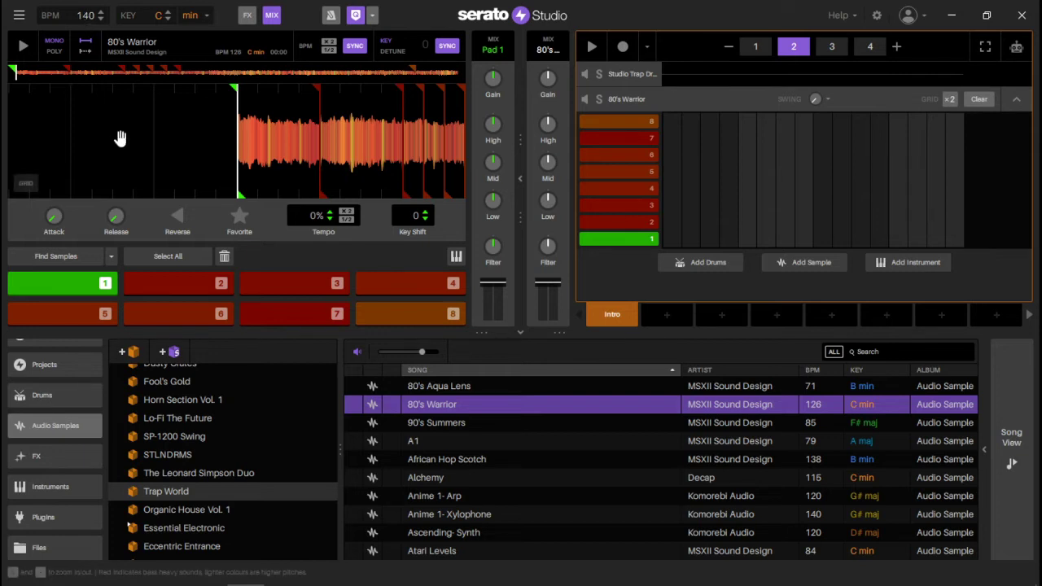
key("space")
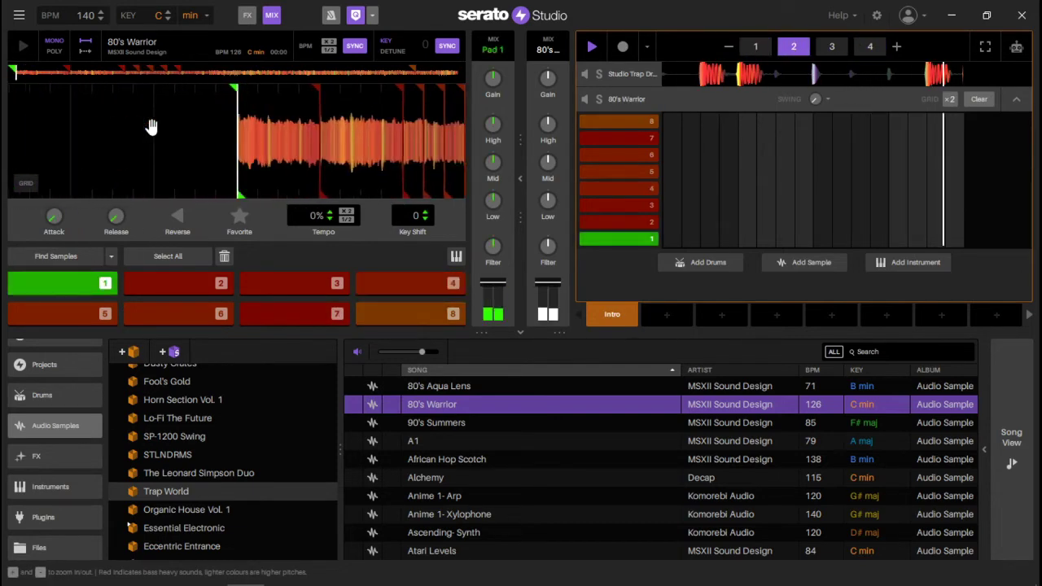
key("space")
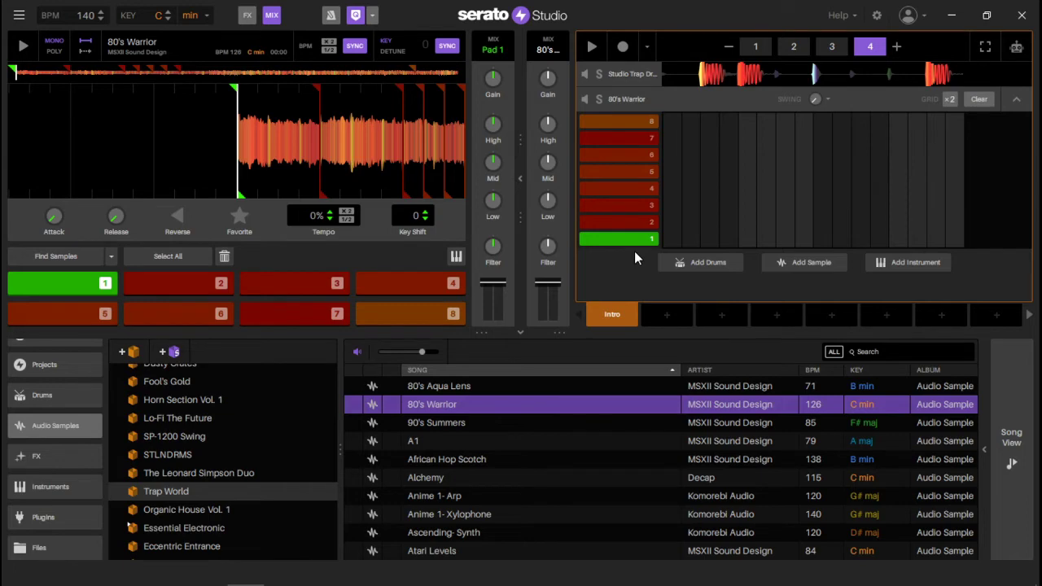
- Record 80's Warrior pads 1 and 4 into the Intro scene, starting with pad 1 held across pages 1 and 2
left_click(623, 47)
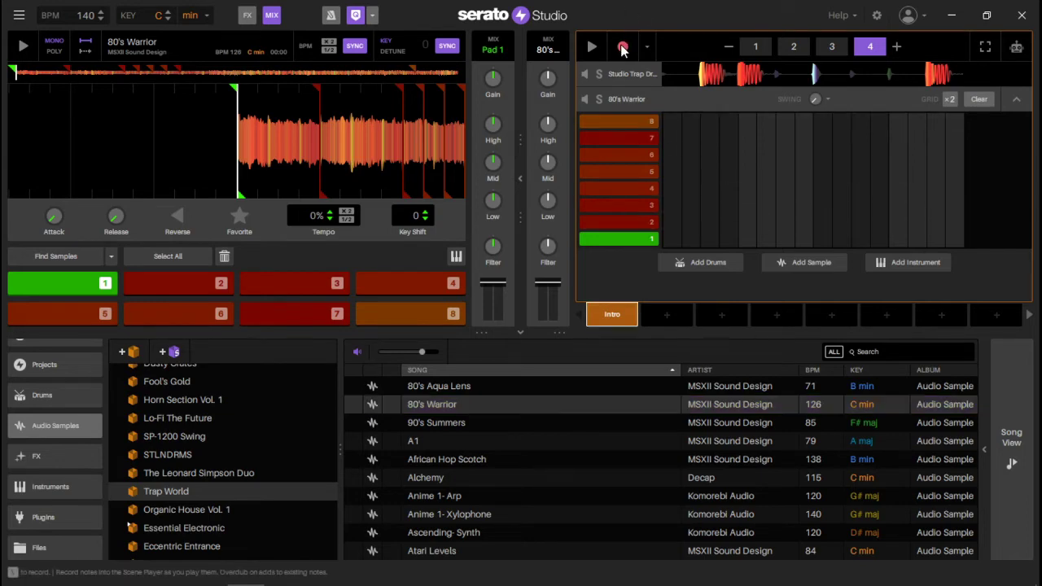
key("space")
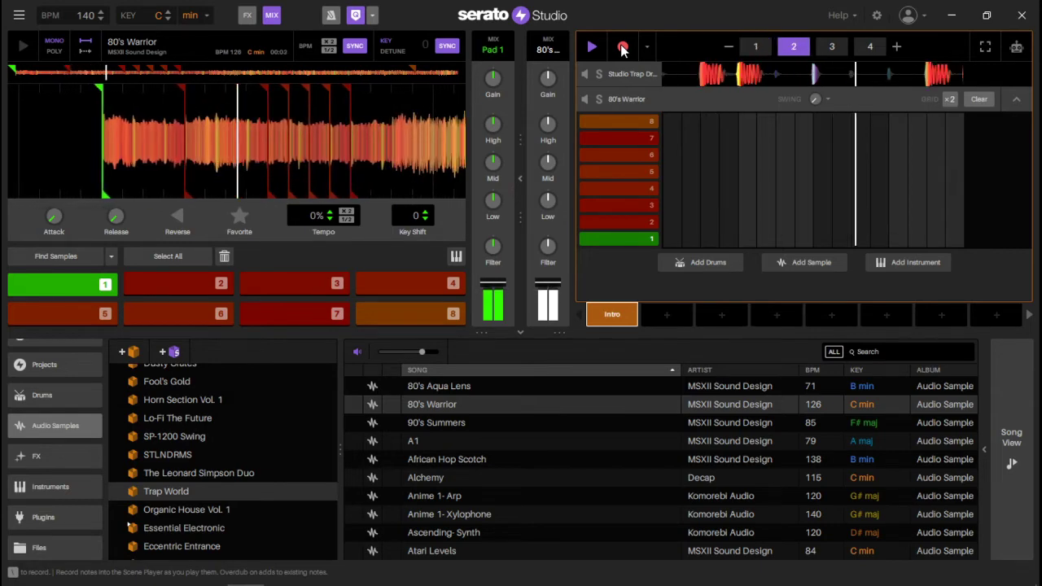
key("4")
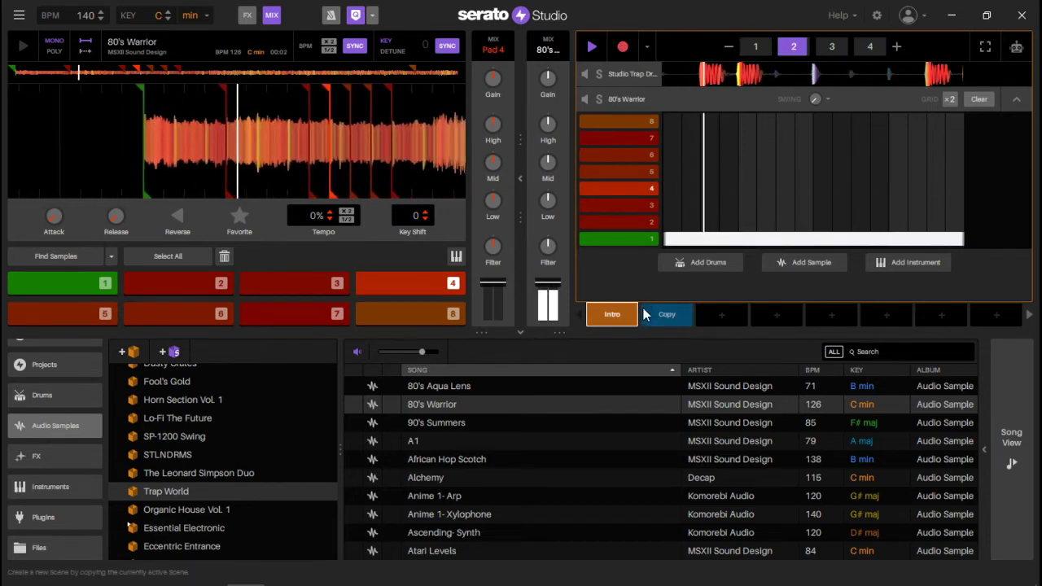
left_click(623, 47)
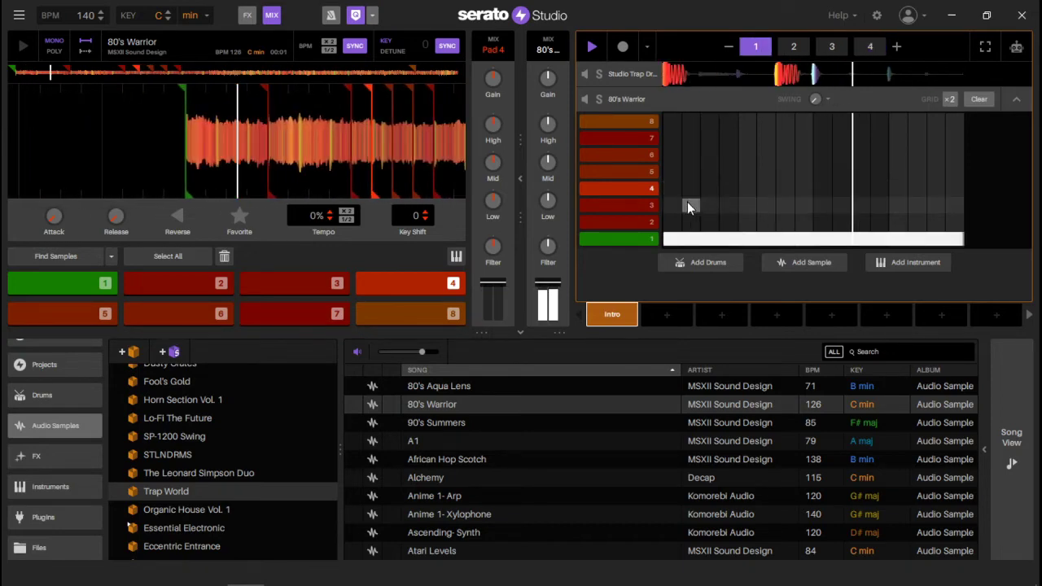
key("space")
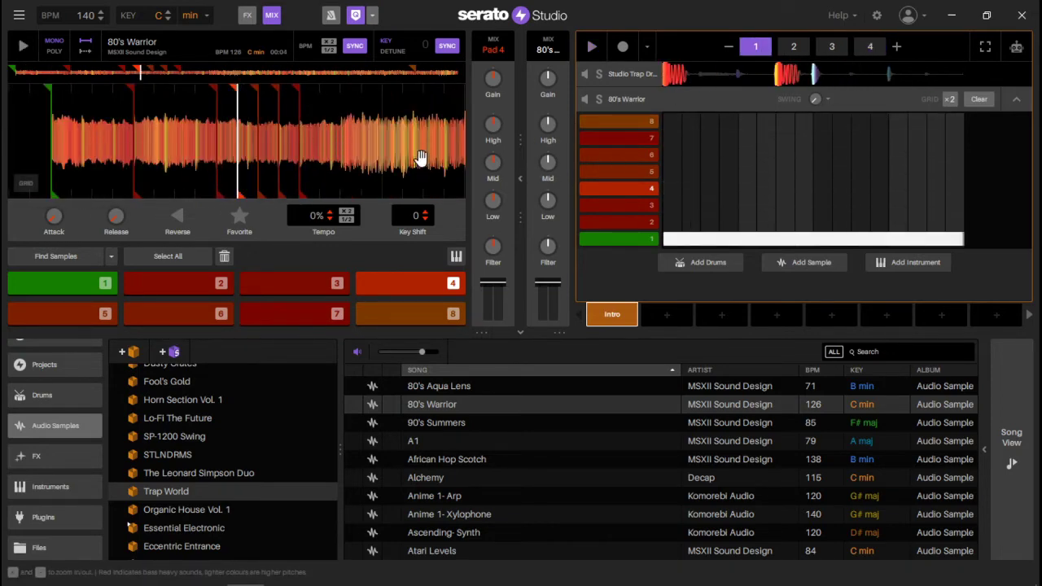
- Cut the low EQ of the whole 80's Warrior deck and turn its filter up slightly while playing the scene
mouse_move(492, 206)
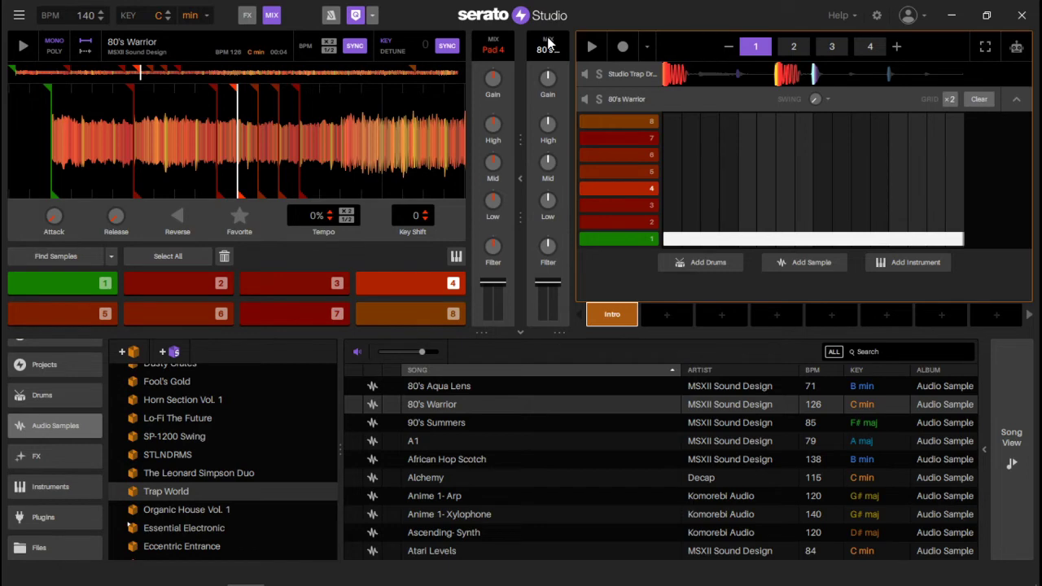
left_click(646, 100)
mouse_move(558, 139)
mouse_move(550, 209)
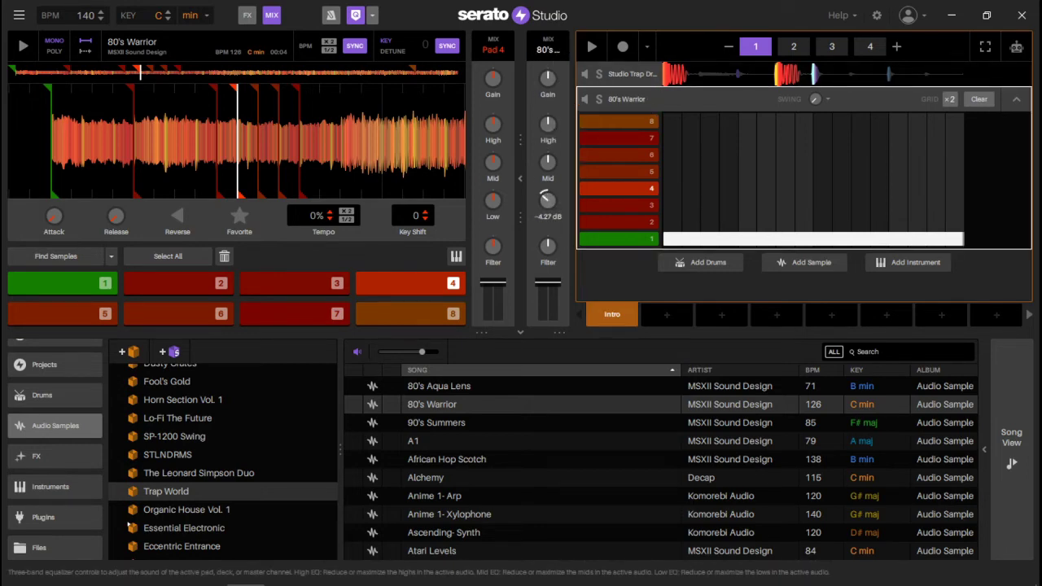
key("space")
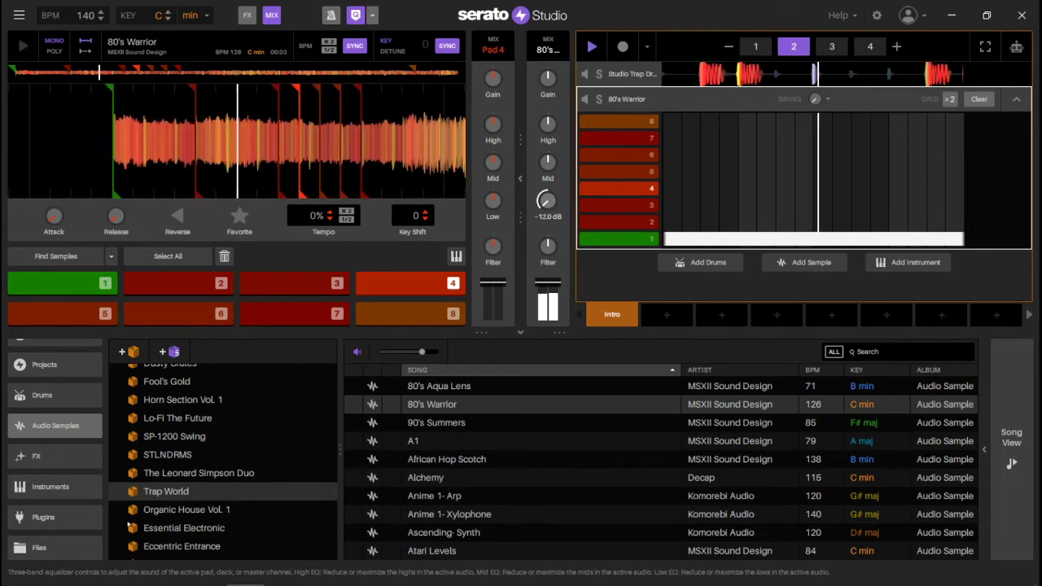
left_click_drag(548, 199, 548, 236)
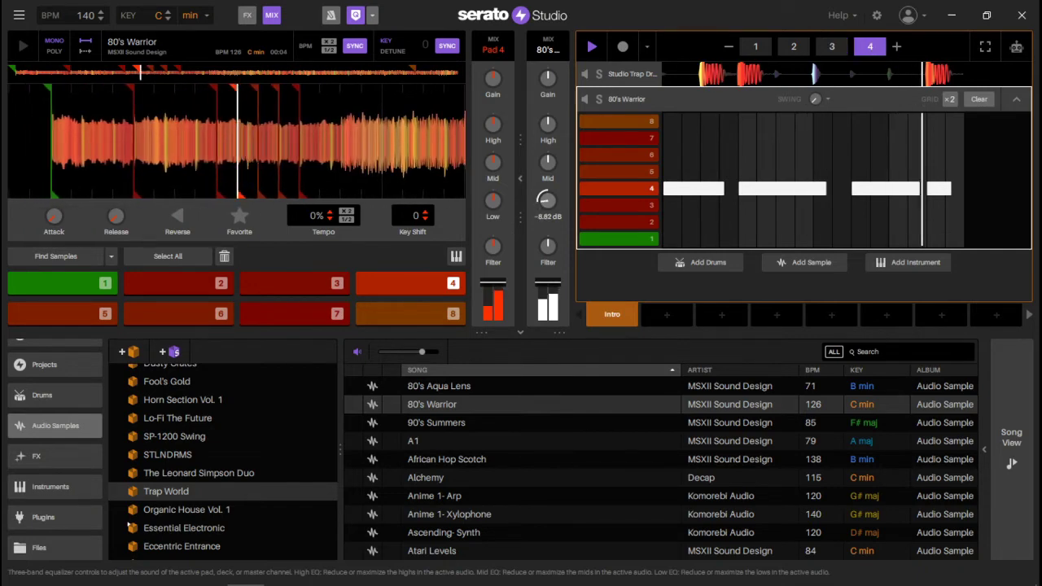
left_click_drag(547, 200, 549, 202)
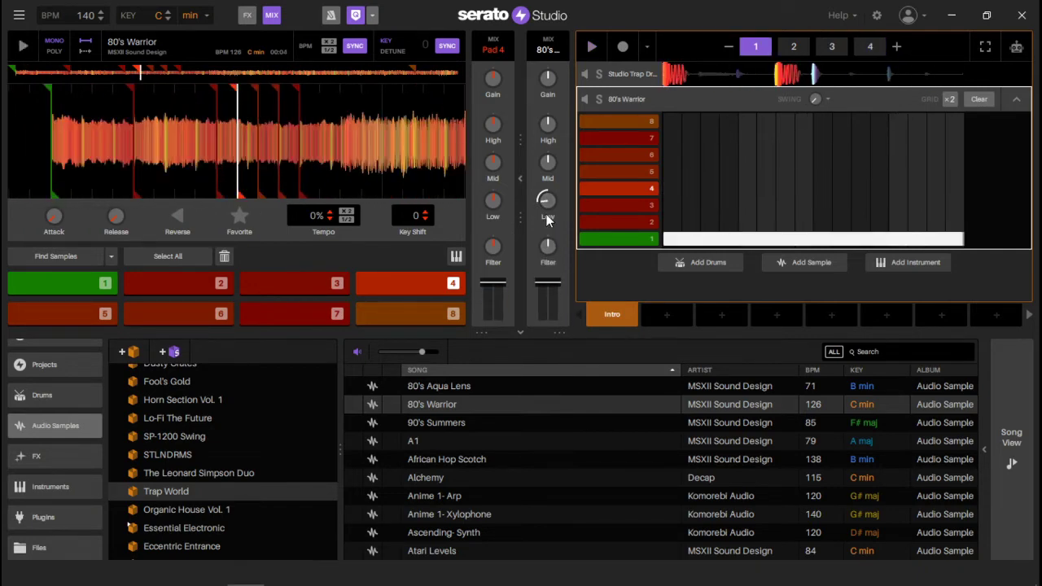
mouse_move(551, 251)
left_mouse_down()
mouse_move(551, 237)
mouse_move(547, 245)
left_mouse_up()
left_click_drag(547, 200, 546, 199)
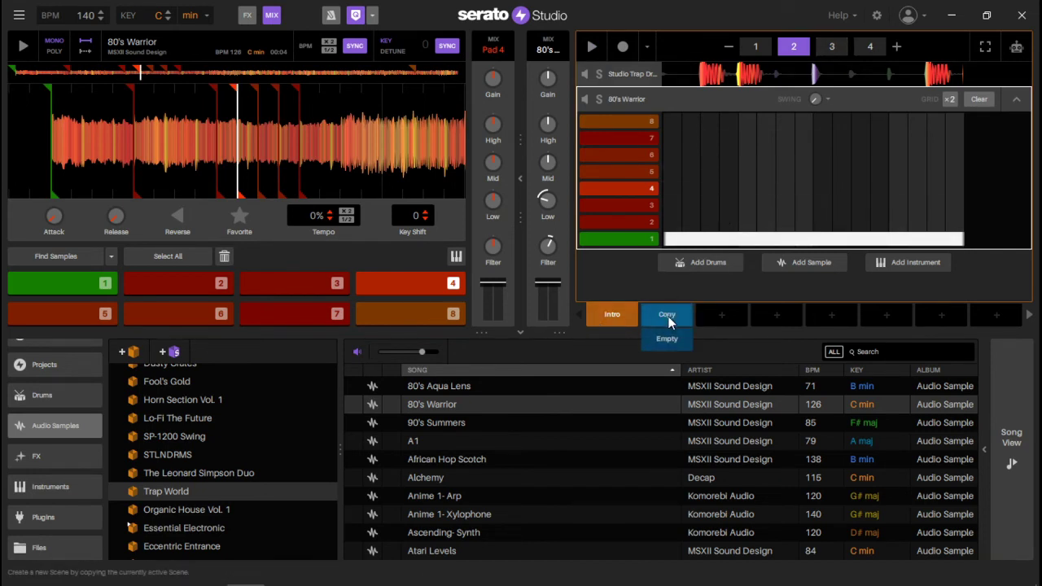
- Copy the Intro scene into a new Scene 2, clear the 80's Warrior pattern there and play the scene
left_click(669, 324)
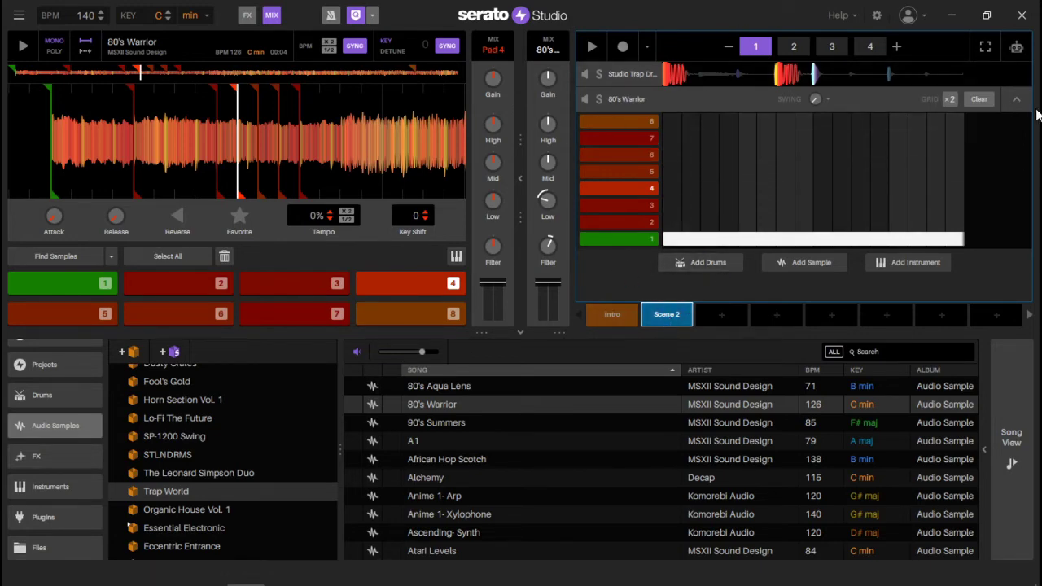
left_click(979, 99)
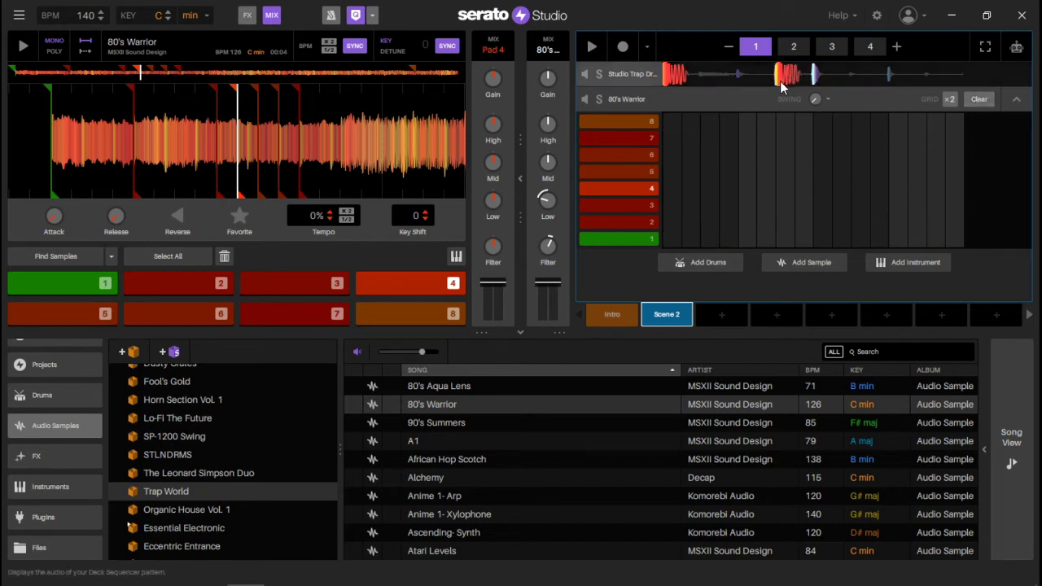
key("space")
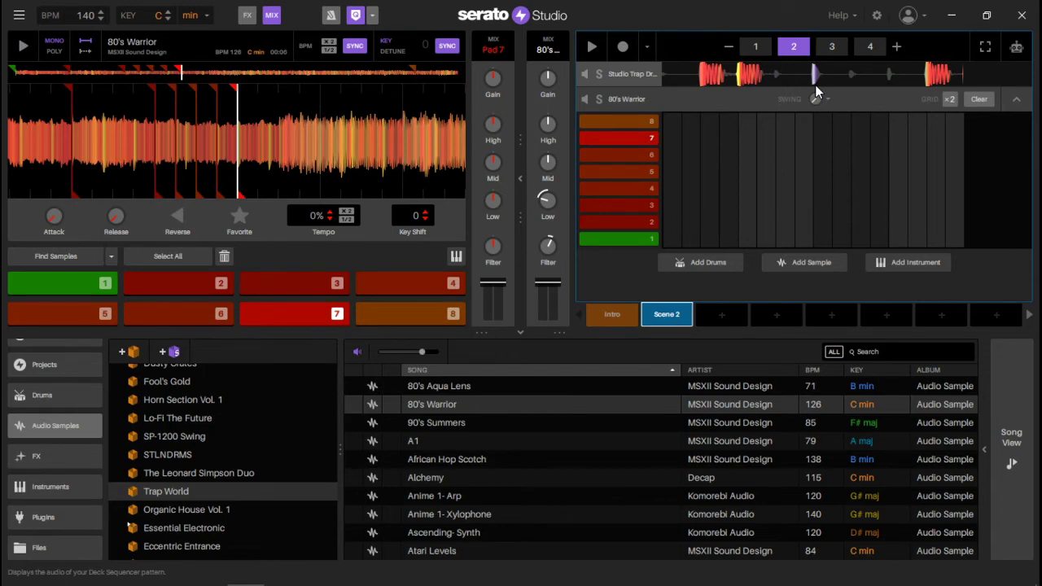
- Record 80's Warrior pads 1 and 7 into the Scene 2 pattern and compare its playback with the Intro scene
left_click(622, 48)
key("1")
key("1")
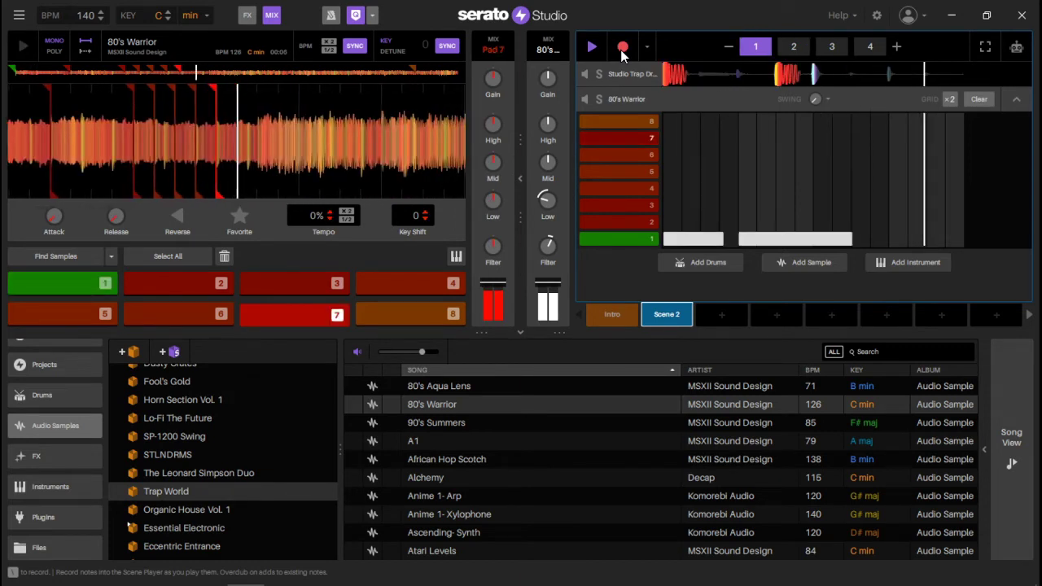
key("1")
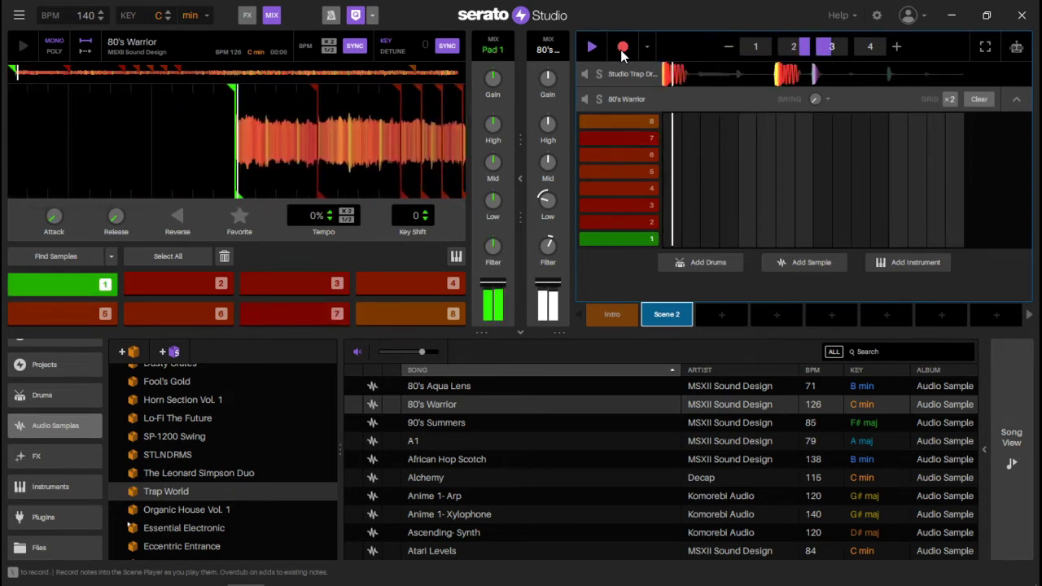
key("1")
key("7")
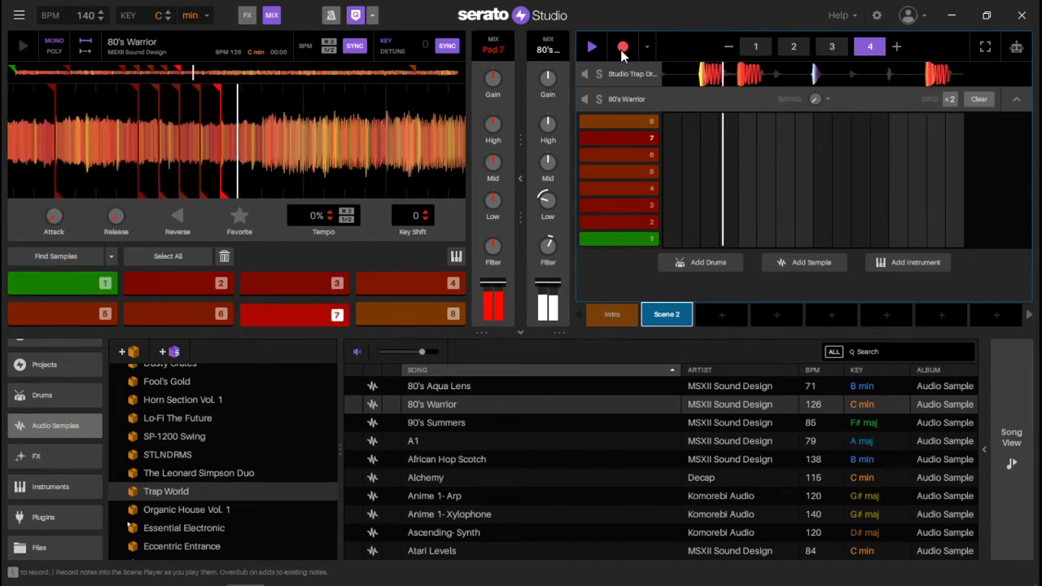
key("1")
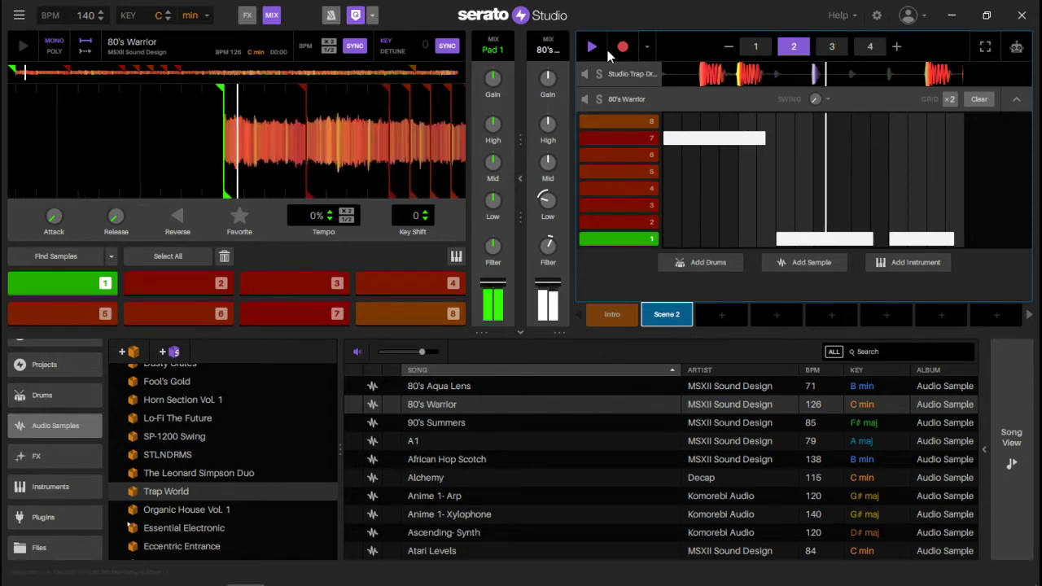
left_click(620, 49)
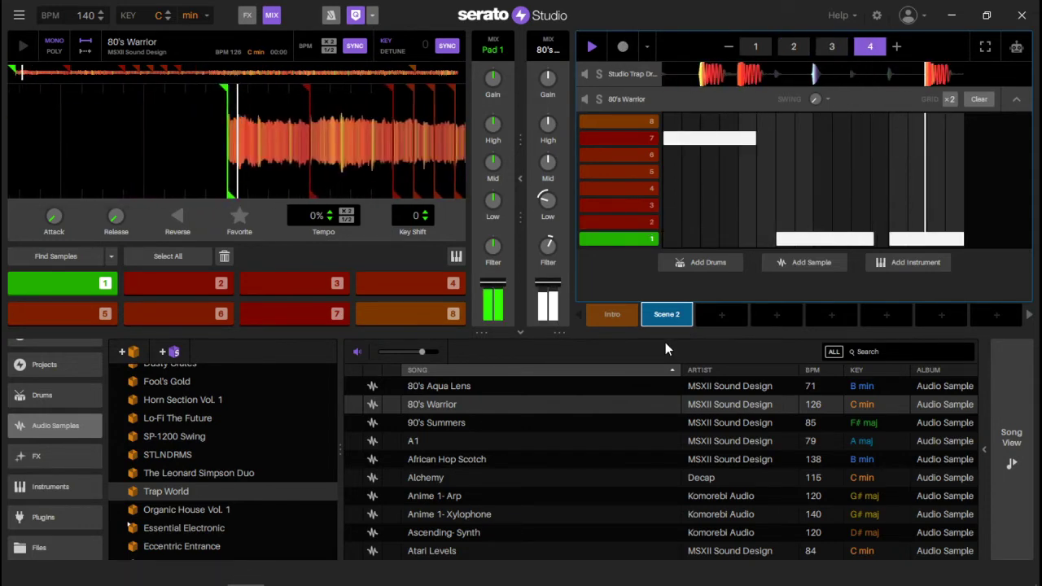
left_click(616, 316)
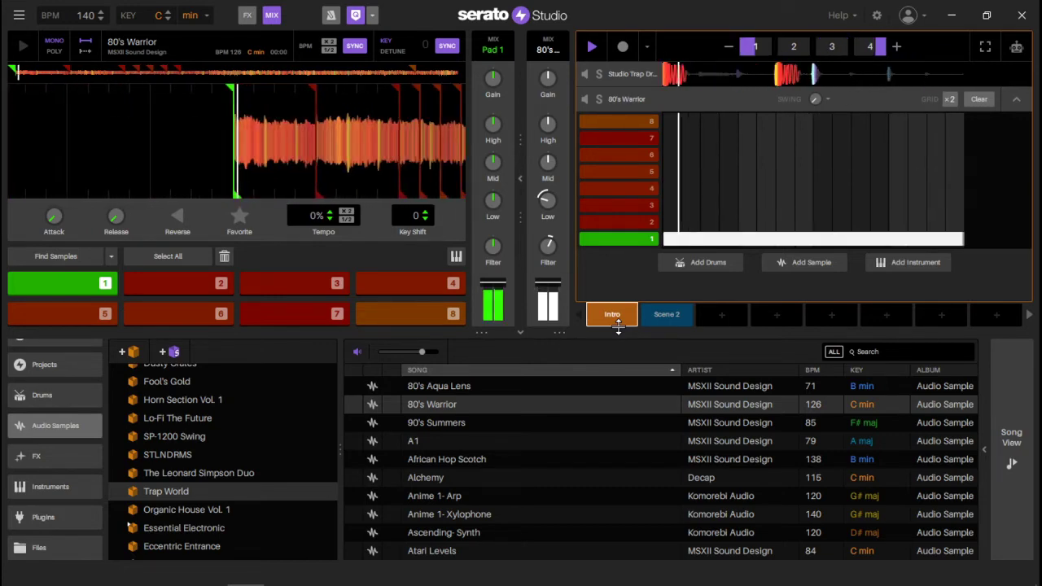
left_click(651, 317)
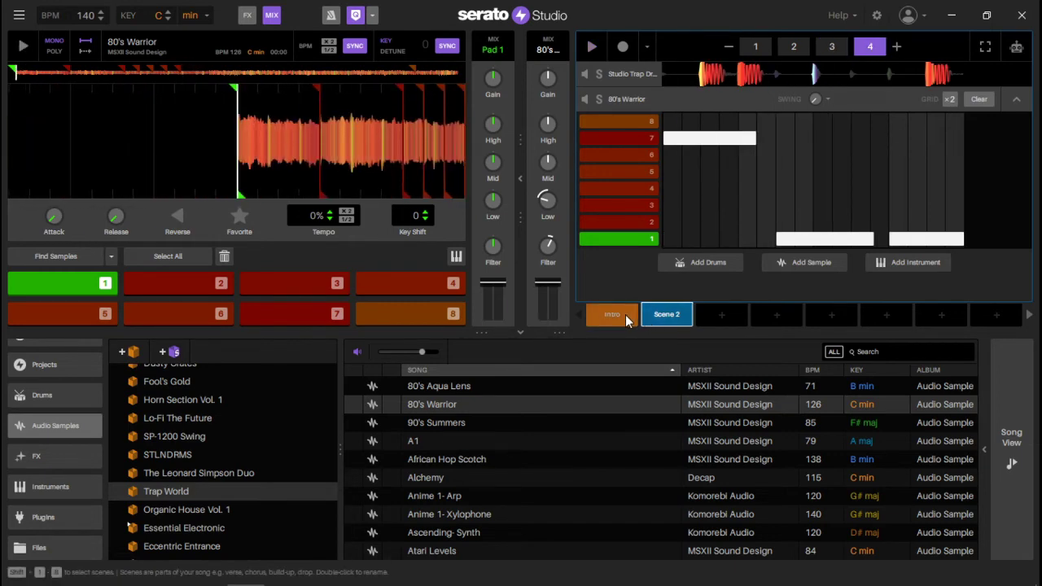
- Copy the Intro scene into a new Scene 3, compare it with Intro and play it
left_click(625, 314)
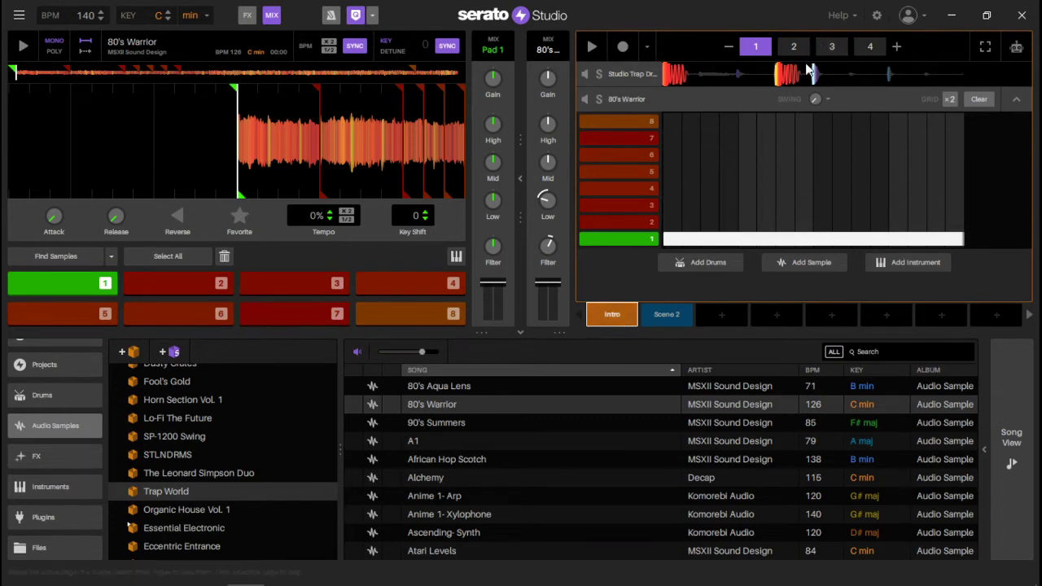
mouse_move(728, 323)
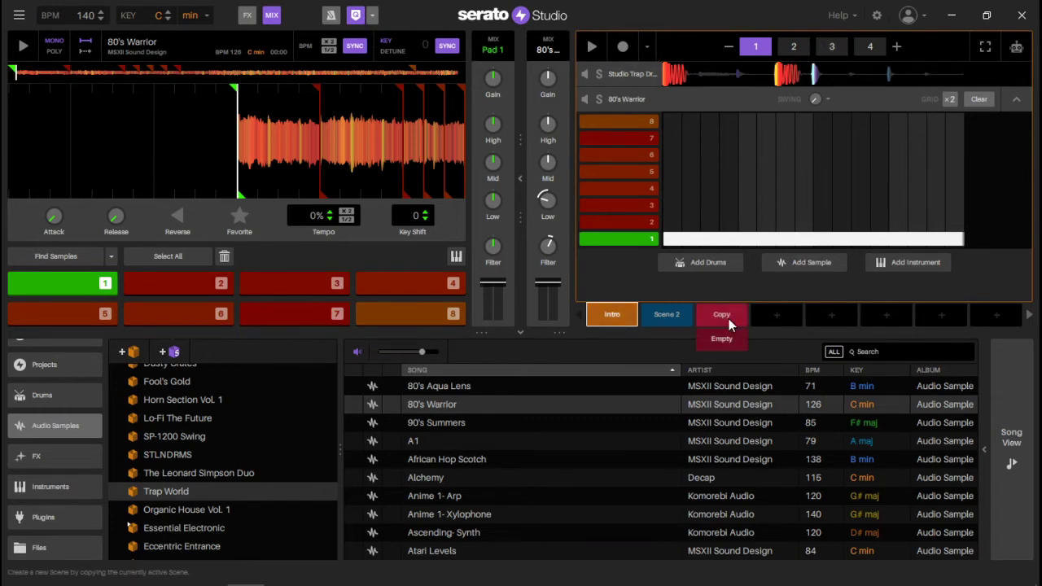
left_click(729, 318)
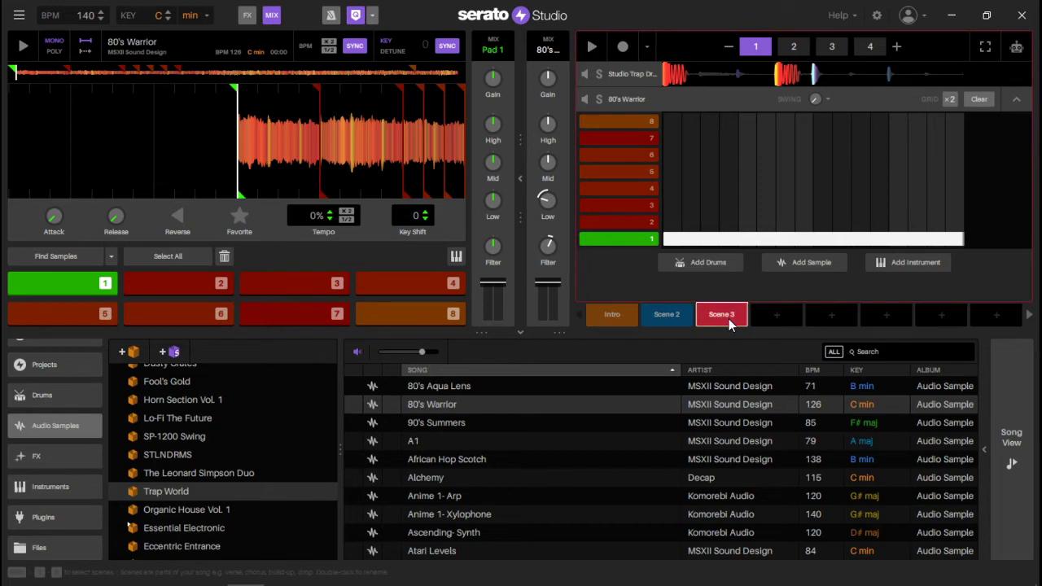
left_click(614, 317)
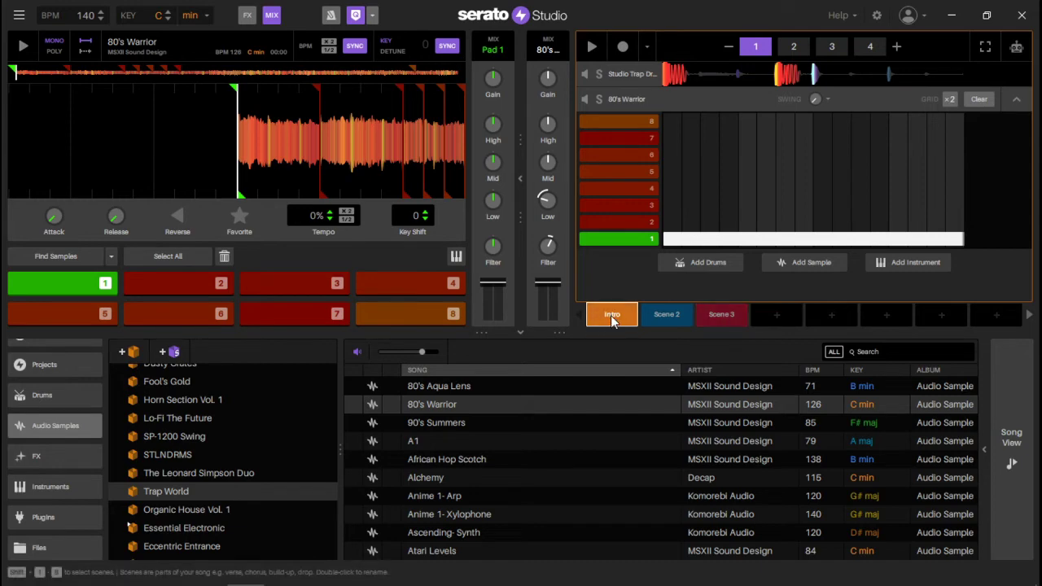
left_click(716, 319)
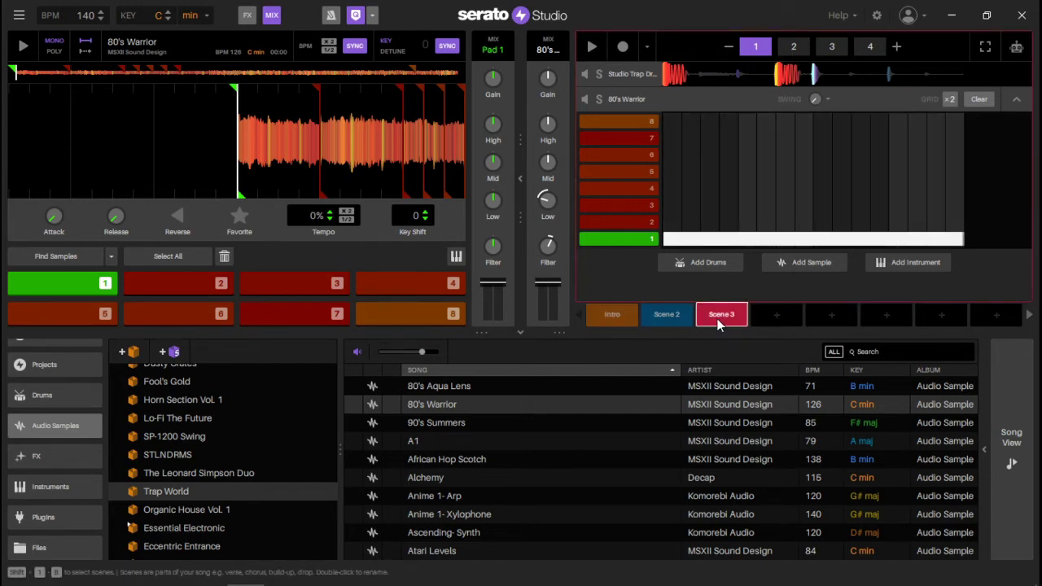
key("space")
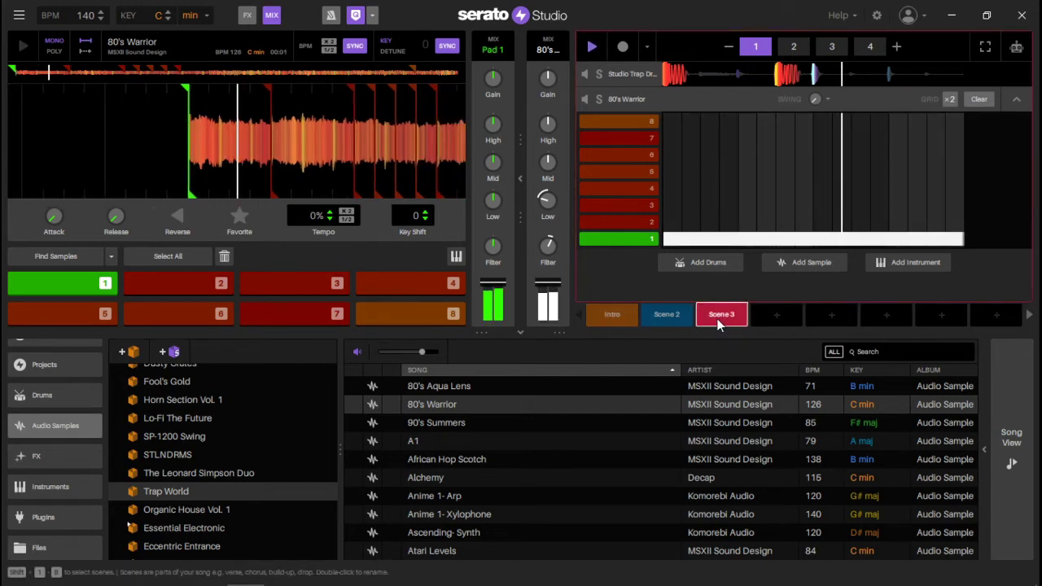
- In the Intro scene, remove the kick, snare, open hi-hat and perc hits from pages 1 and 2 of the Studio Trap Drum Kit pattern
left_click(616, 316)
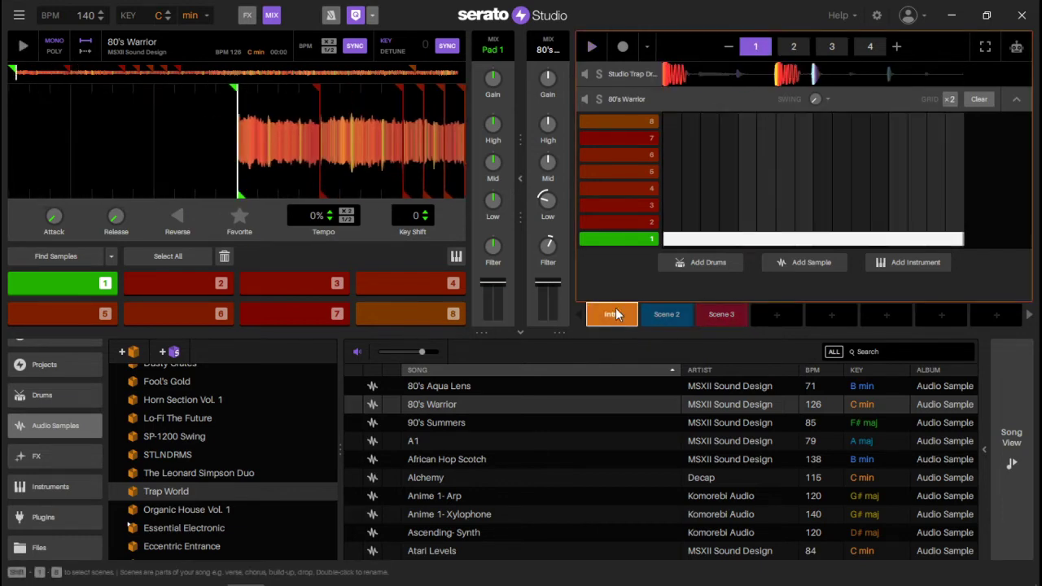
left_click(1017, 100)
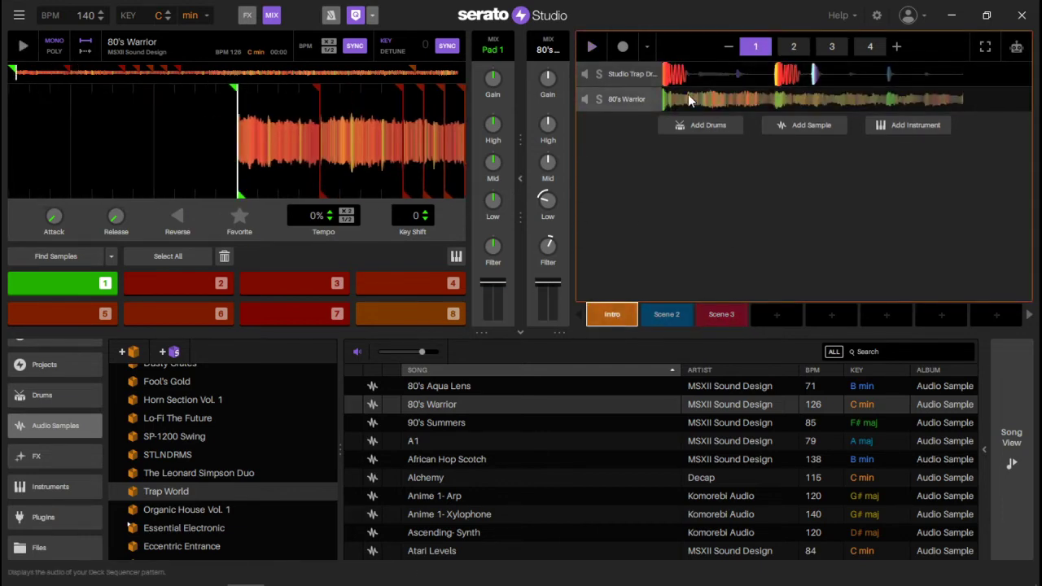
left_click(631, 74)
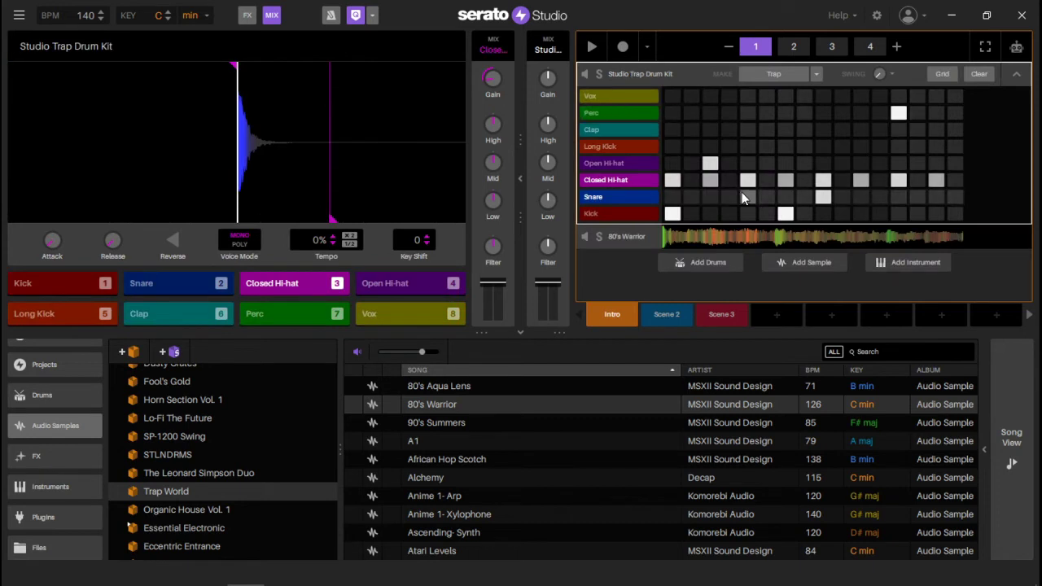
left_click(672, 213)
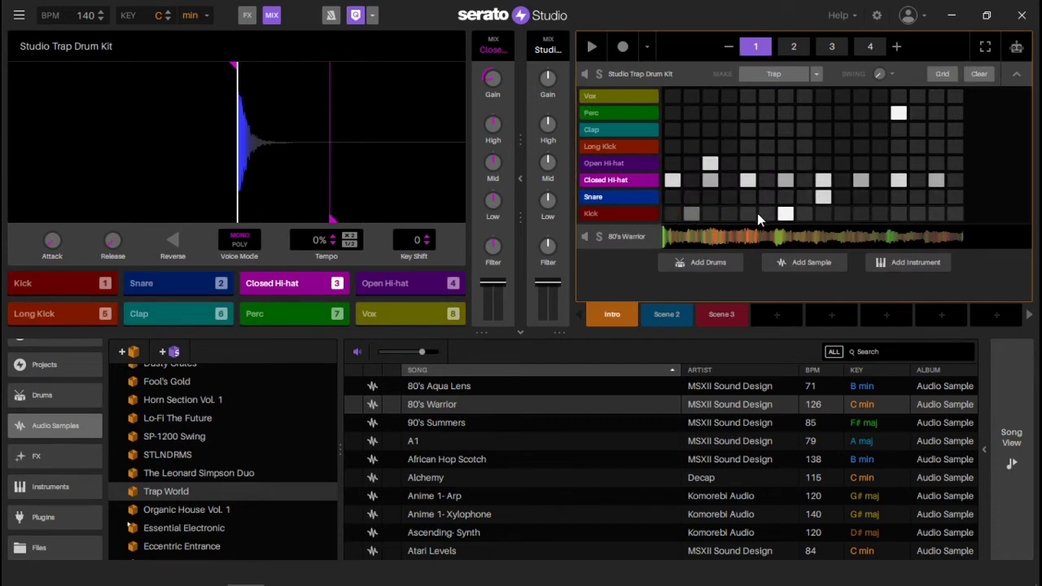
left_click(786, 215)
left_click(822, 196)
left_click(710, 163)
left_click(896, 113)
left_click(794, 47)
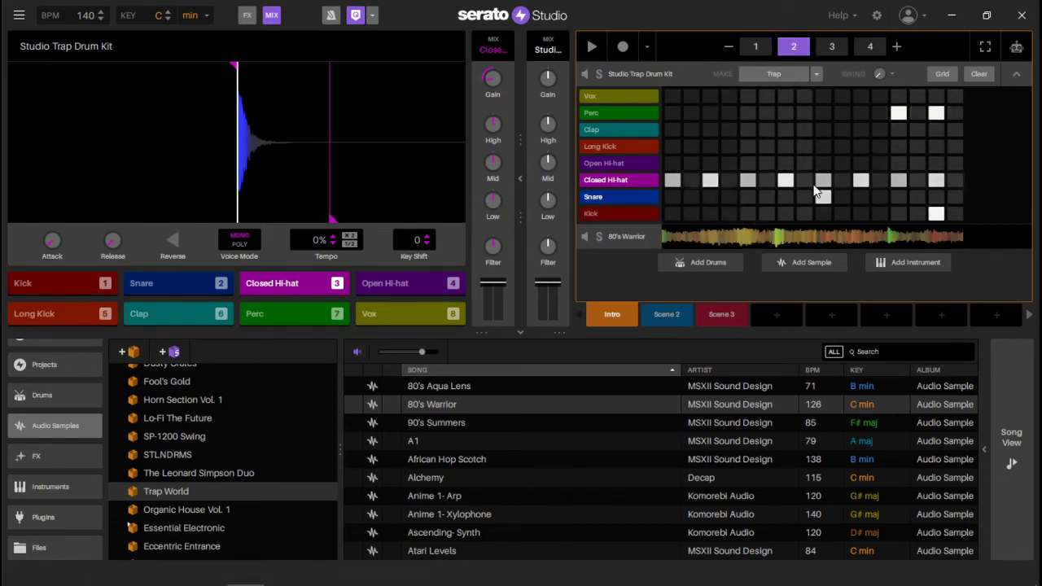
left_click(934, 115)
left_click(935, 213)
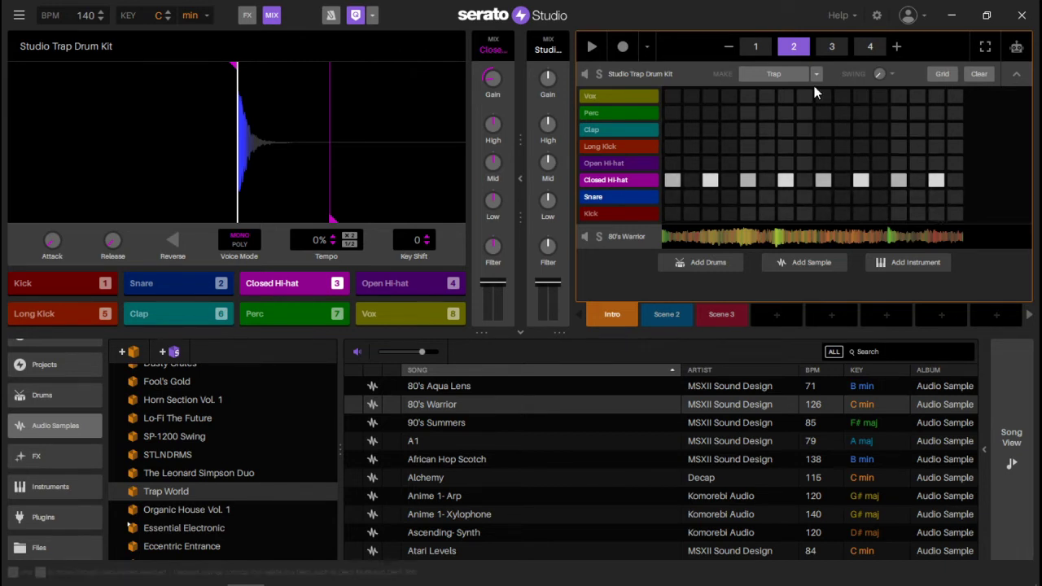
- Thin out the Intro's closed hi-hats on page 1 and keep only the last four hits on page 2
left_click(753, 47)
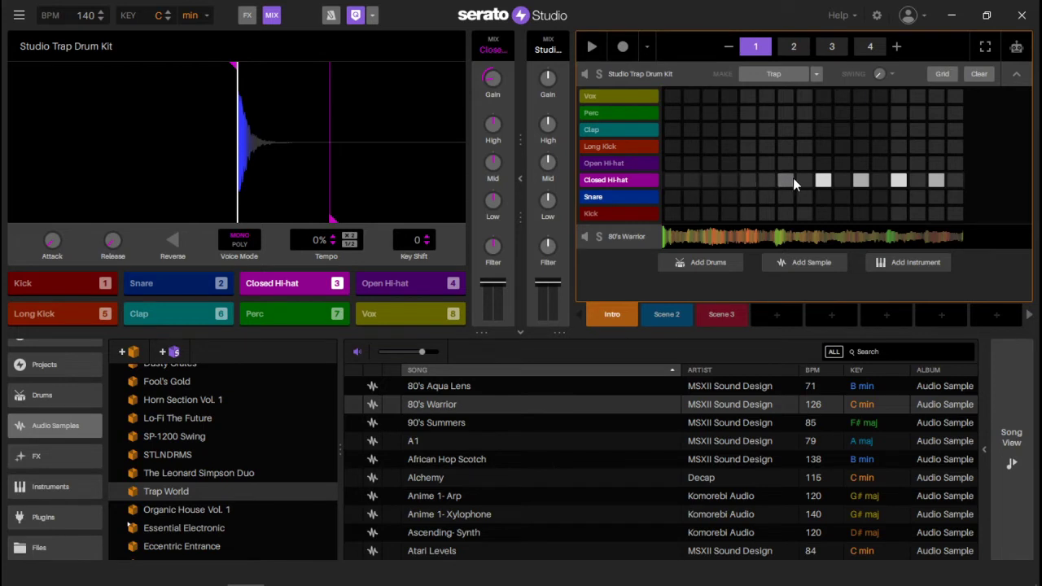
left_click(793, 47)
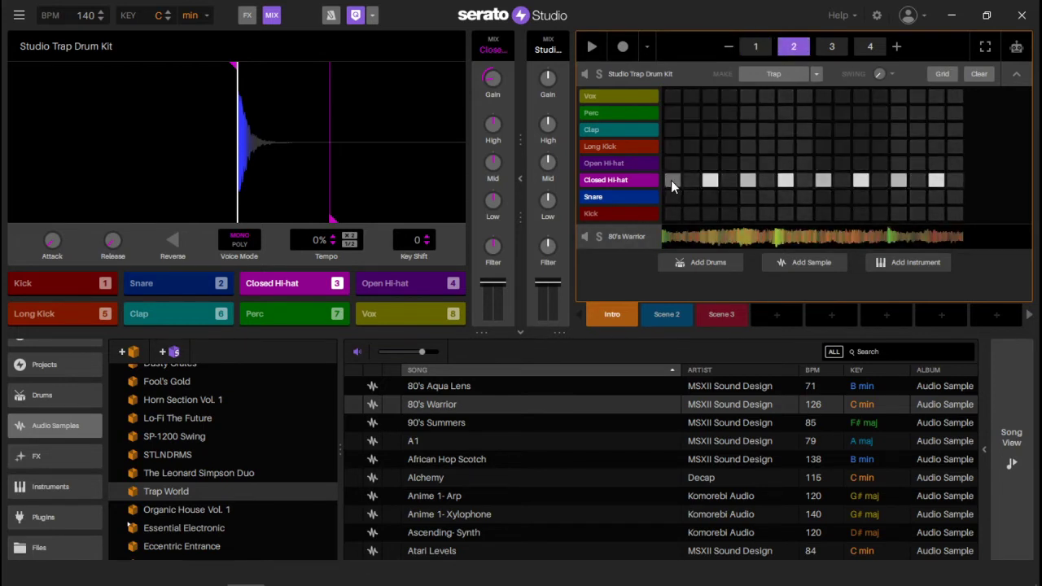
left_click(823, 180)
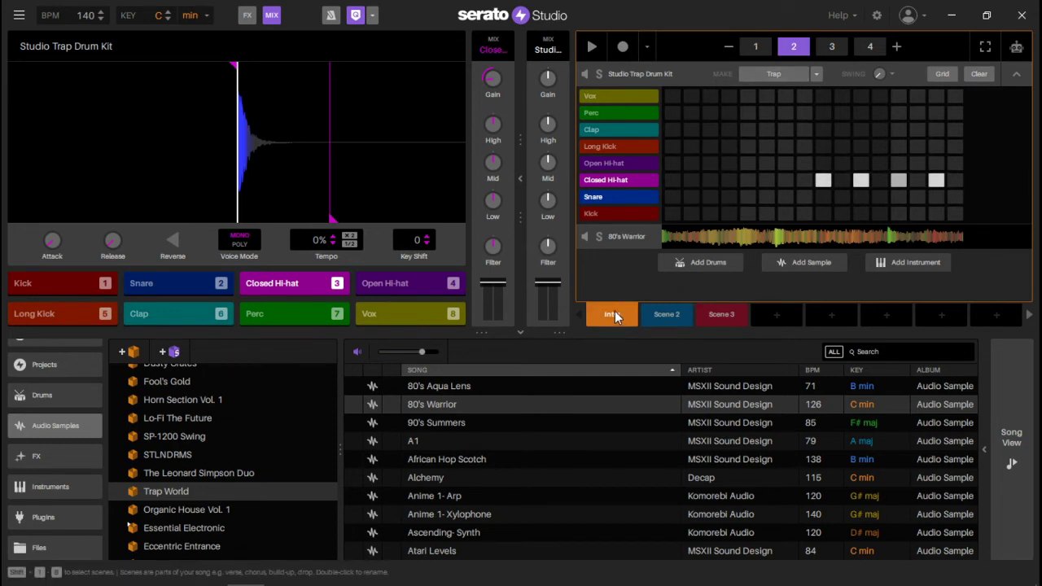
- Play the scenes and switch between Intro, Scene 2 and Scene 3 to hear how they follow each other
key("space")
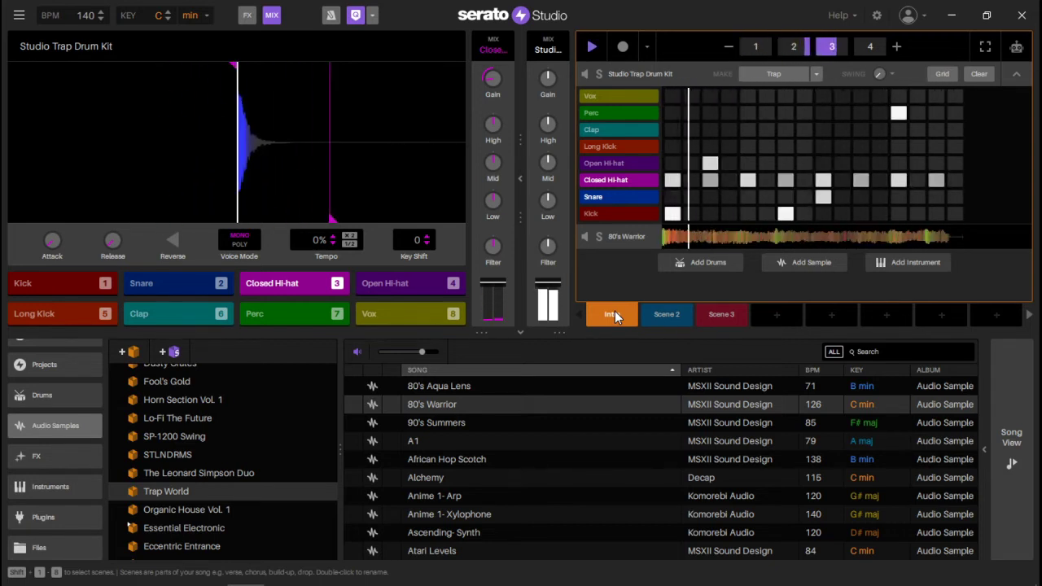
left_click(667, 320)
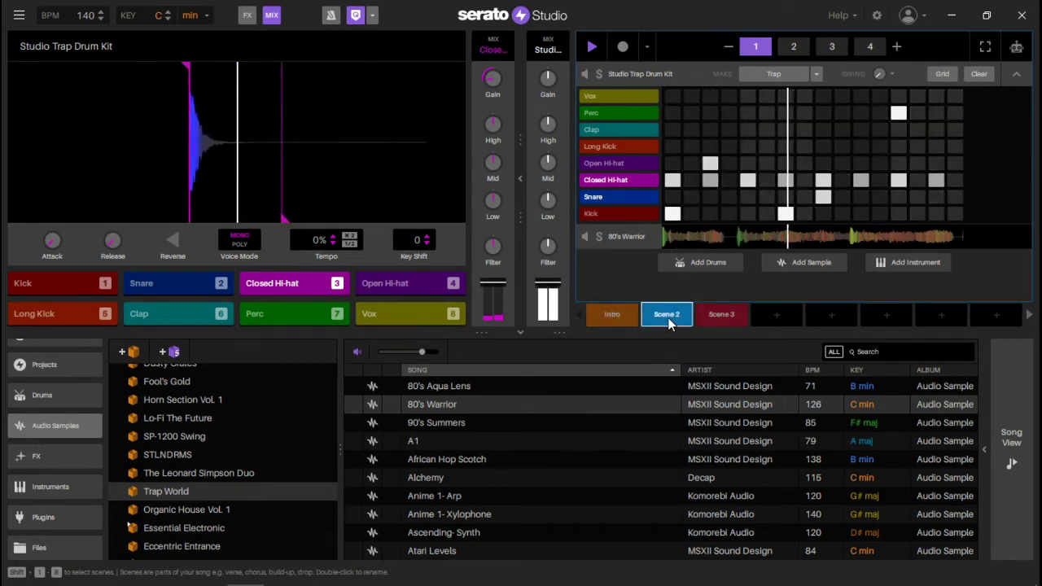
left_click(717, 315)
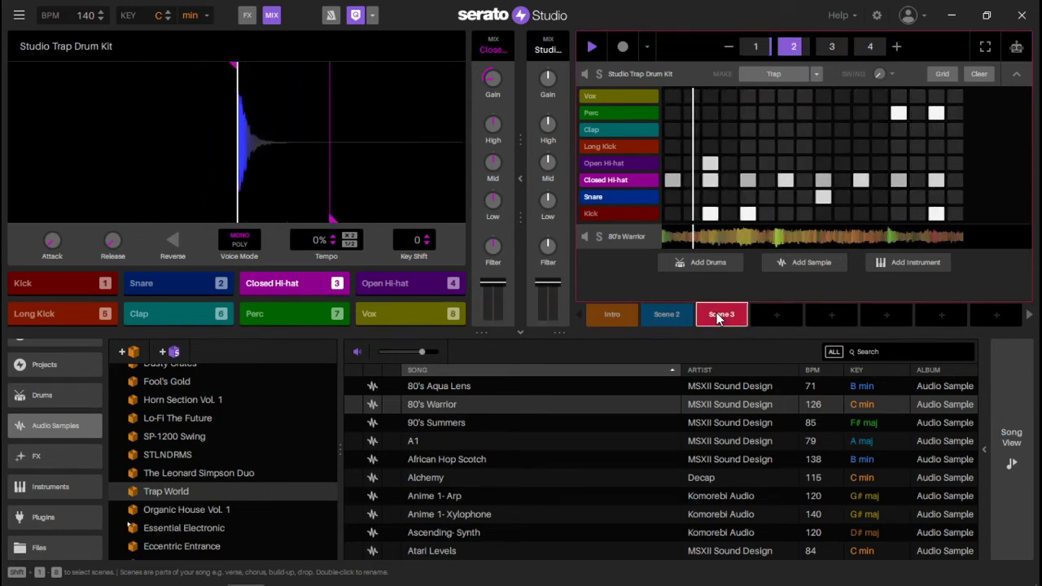
key("space")
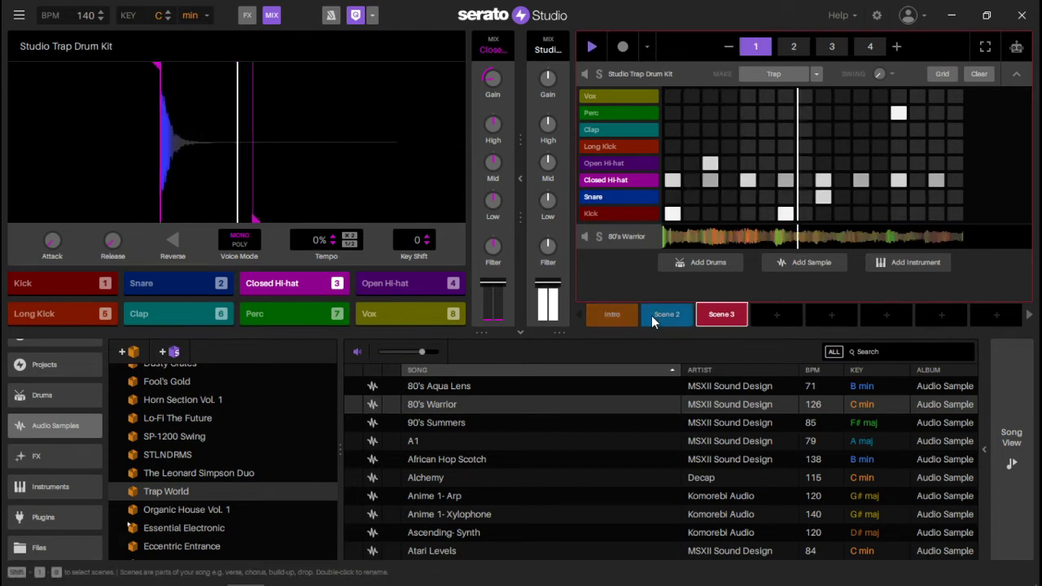
left_click(651, 315)
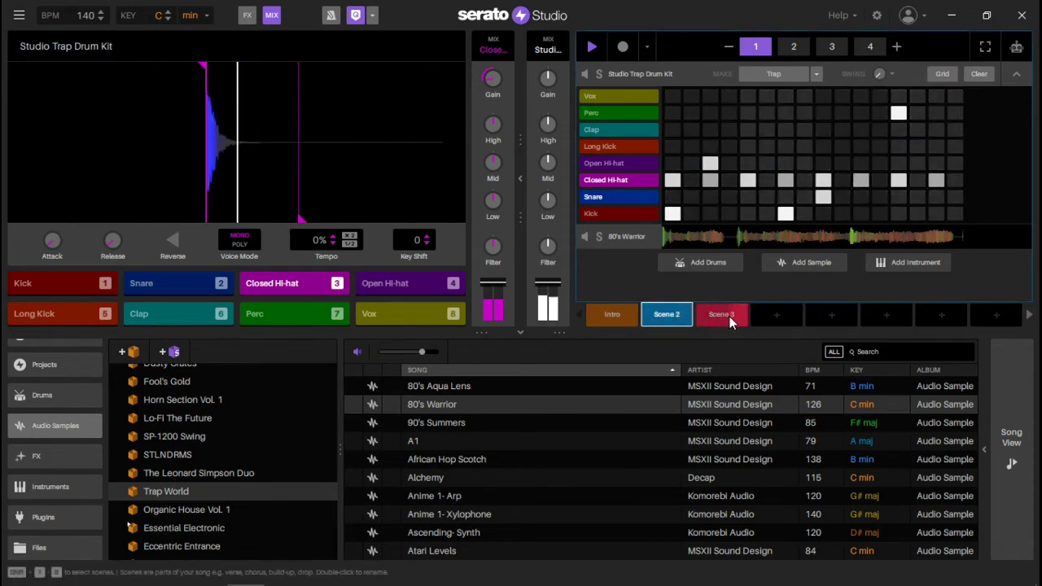
left_click(612, 315)
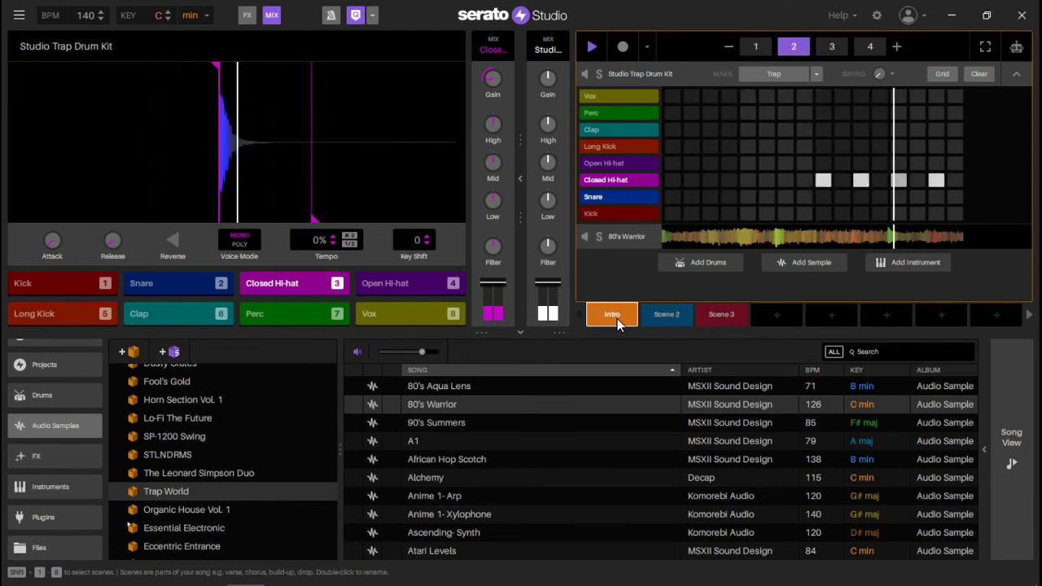
left_click(732, 314)
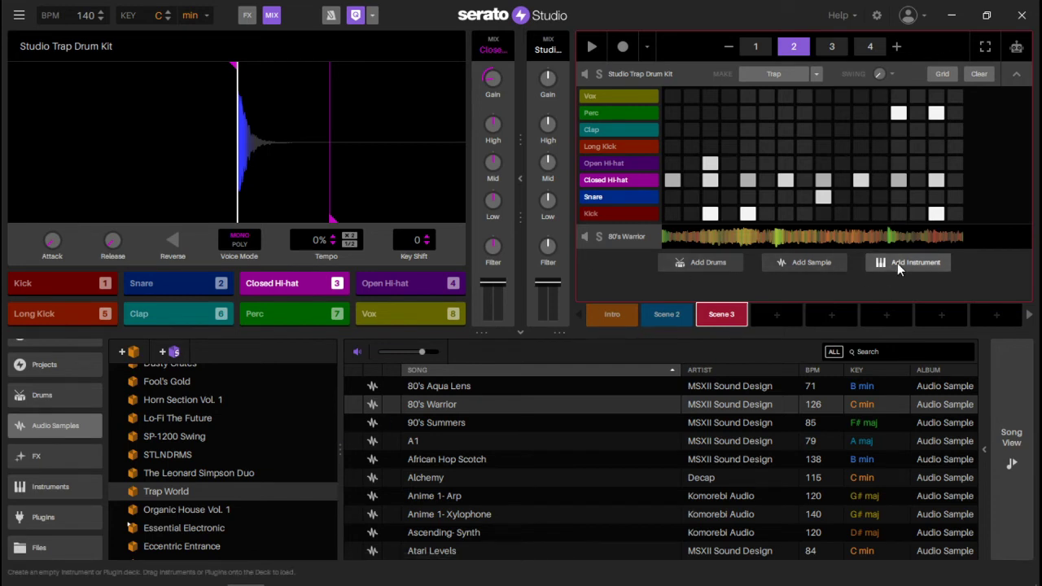
- Collapse the drum pattern in Scene 3 and add an empty instrument deck with the Instruments library showing
left_click(1015, 73)
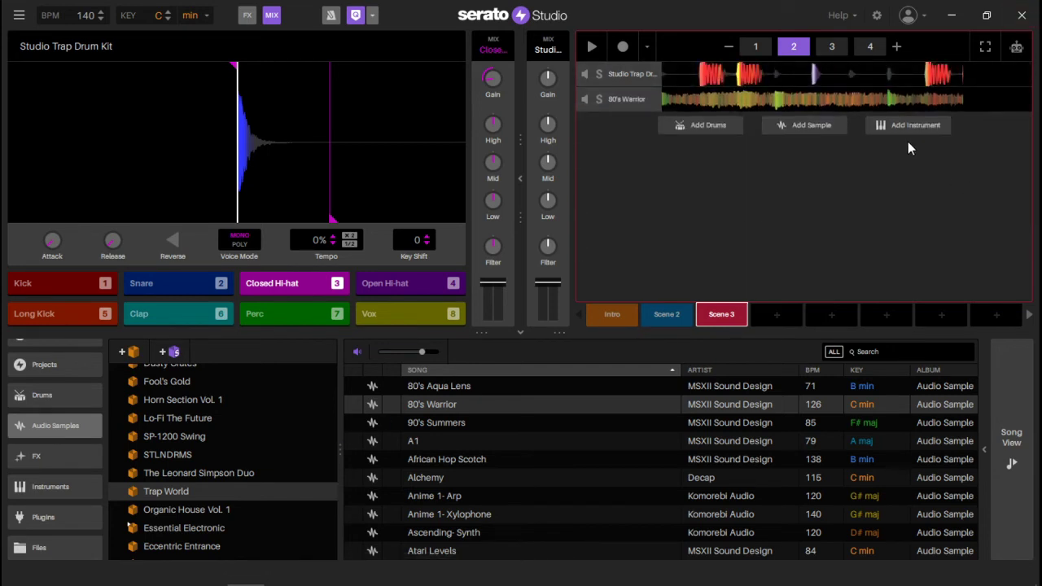
left_click(905, 125)
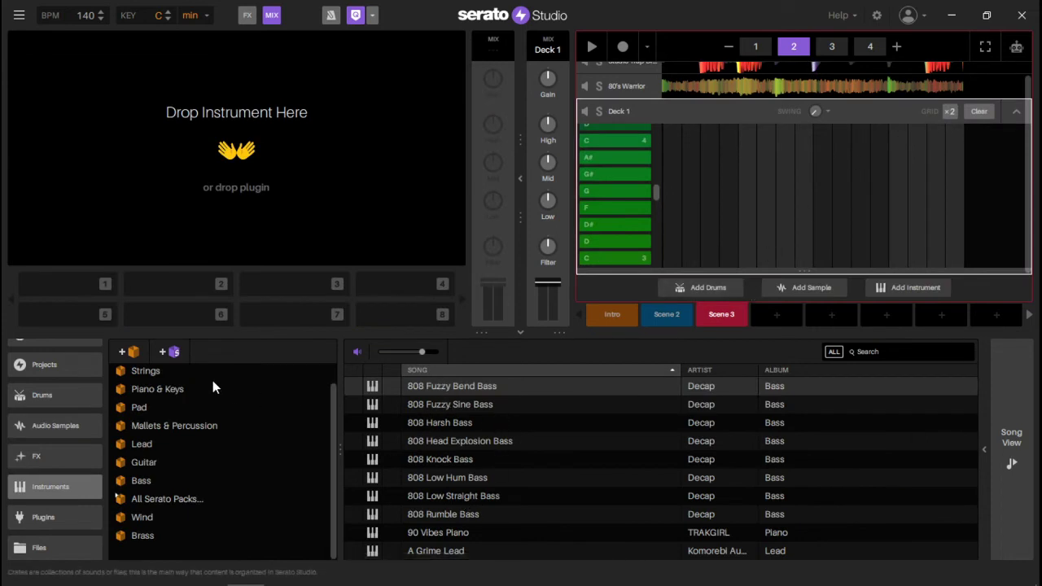
scroll(138, 500, "up", 1)
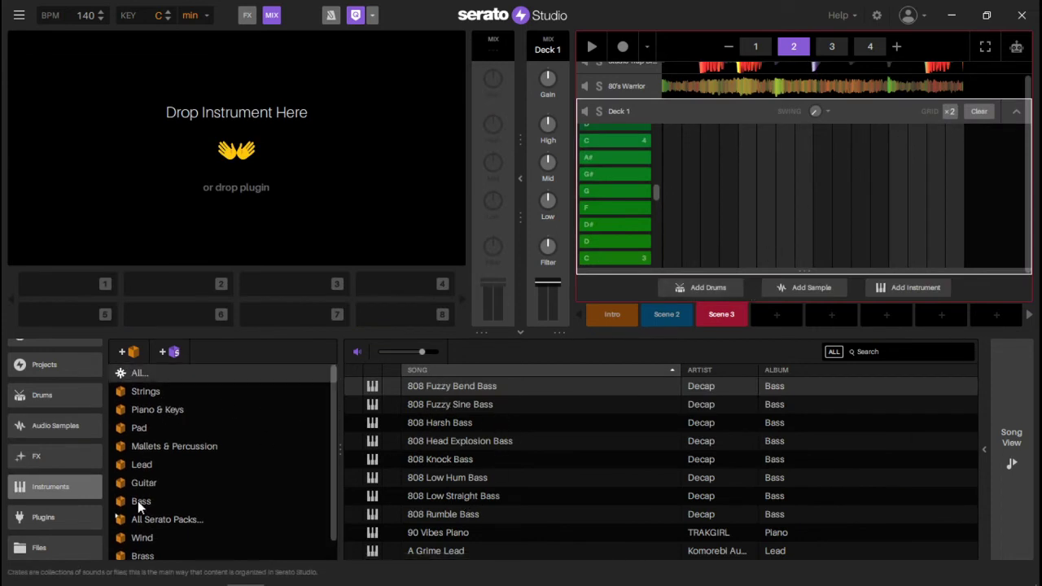
left_click(81, 486)
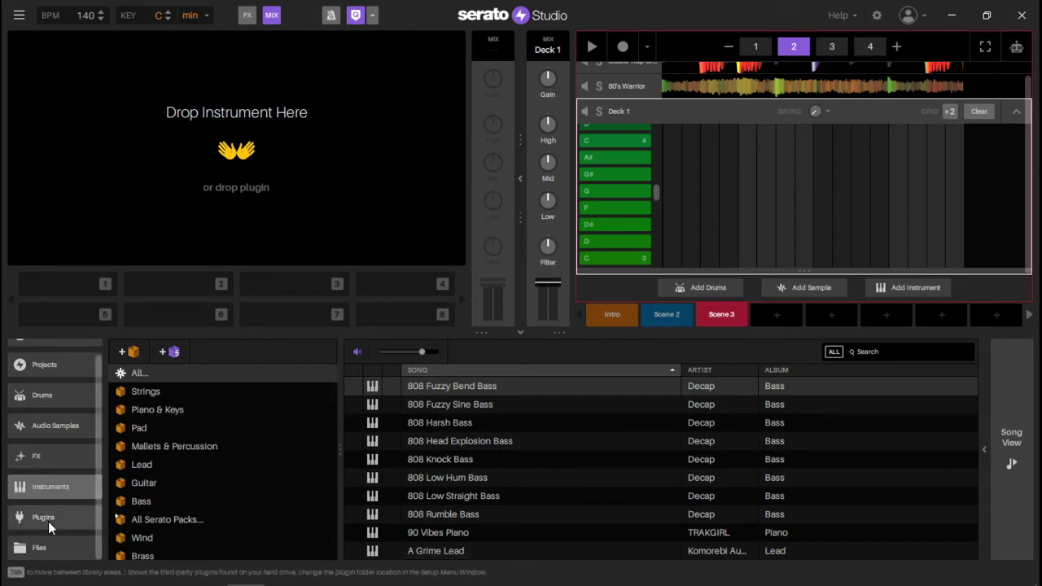
- Preview the 808 bass instruments and load 808 Low Hum Bass onto the empty instrument deck
left_click(464, 387)
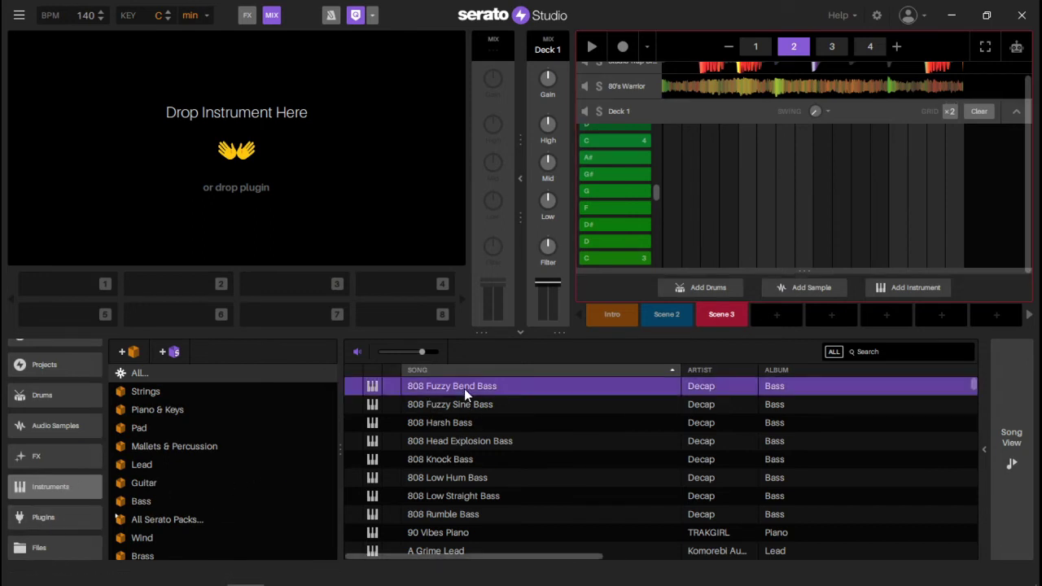
left_click(420, 402)
left_click(416, 422)
left_click(417, 442)
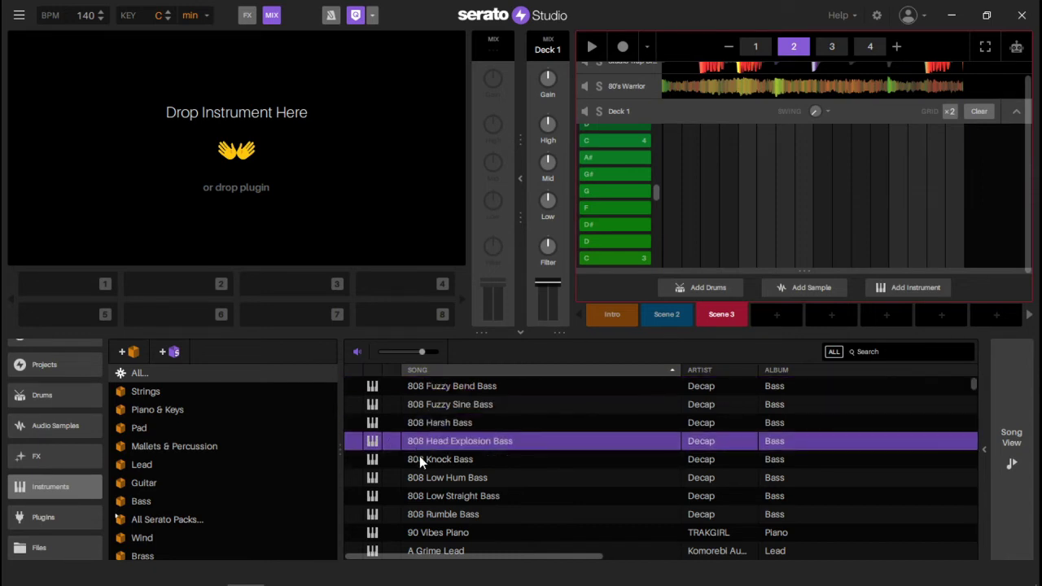
left_click(417, 460)
left_click(416, 479)
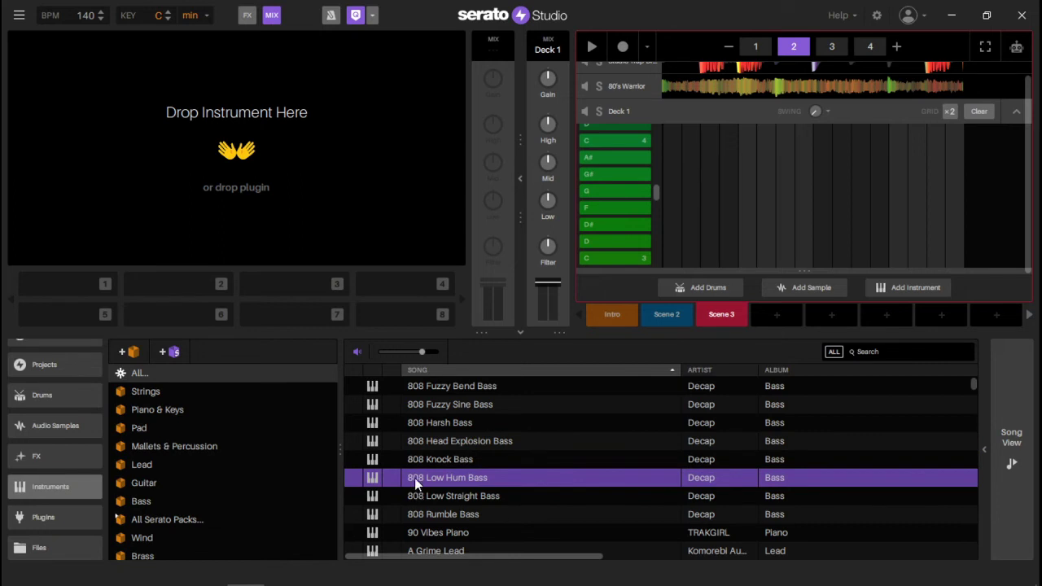
left_click_drag(415, 476, 226, 184)
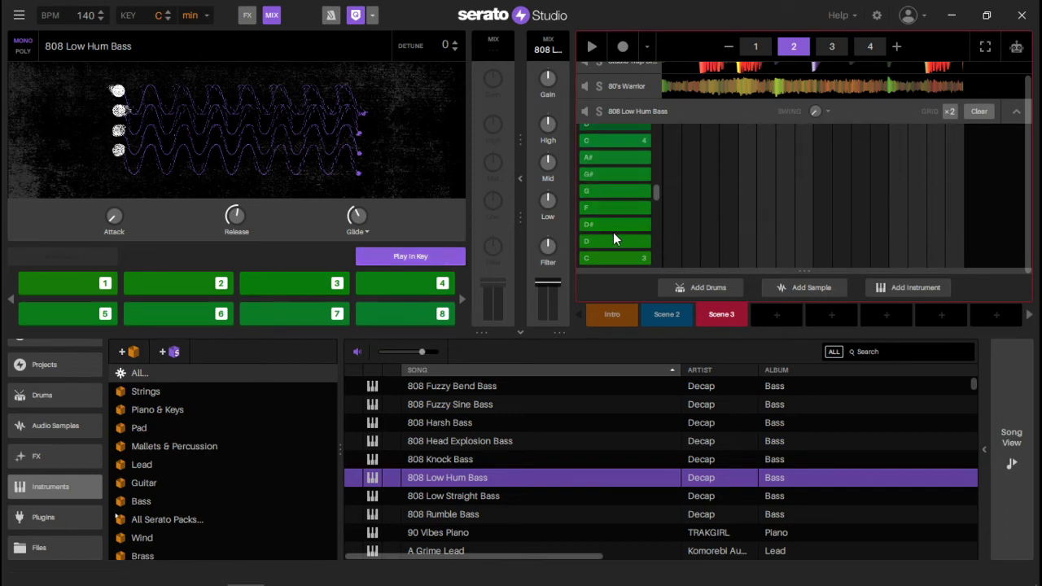
key("space")
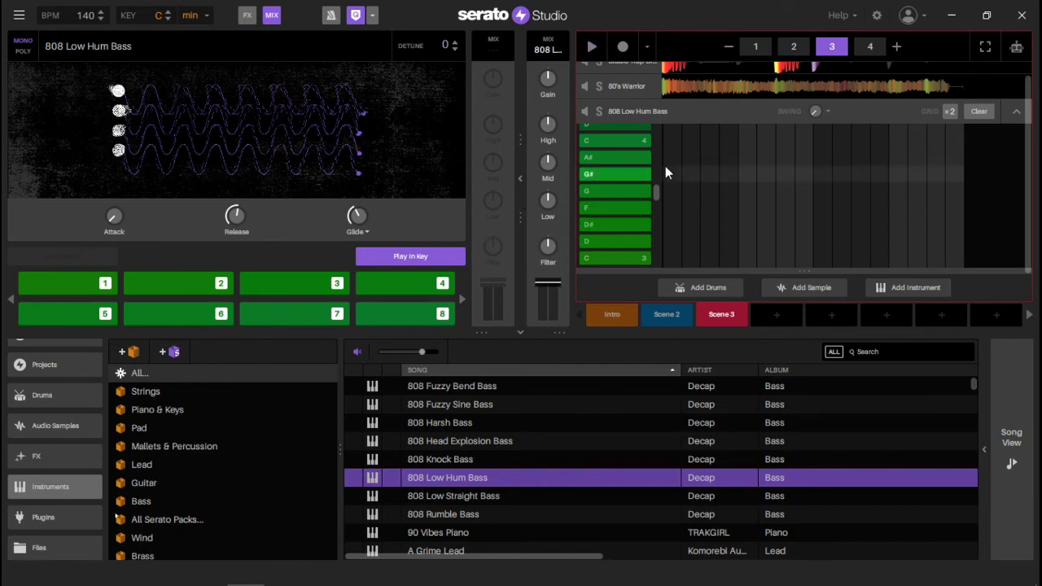
- Turn off Play In Key for 808 Low Hum Bass and try notes on the full chromatic keyboard
left_click(449, 255)
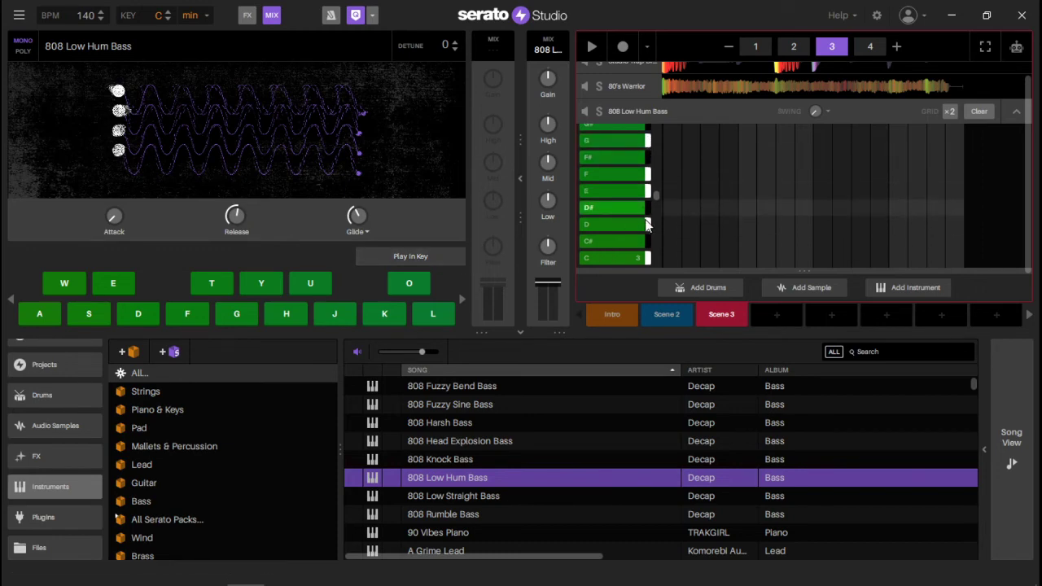
key("a")
key("s")
key("d")
key("f")
key("g")
key("h")
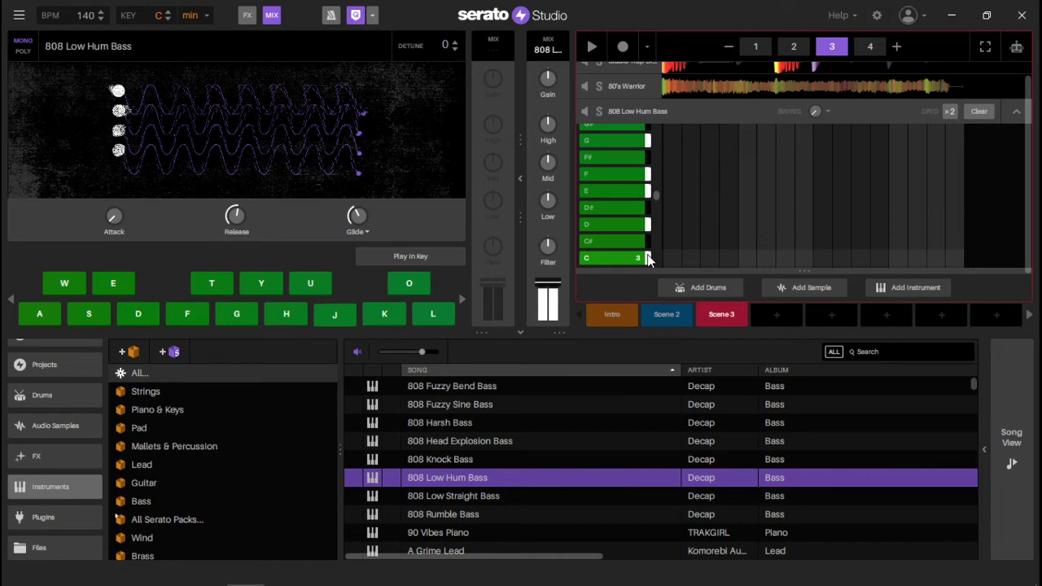
- Turn Play In Key back on for the 808 bass and try notes on its pads
left_click(420, 261)
key("d")
key("f")
key("g")
key("h")
key("j")
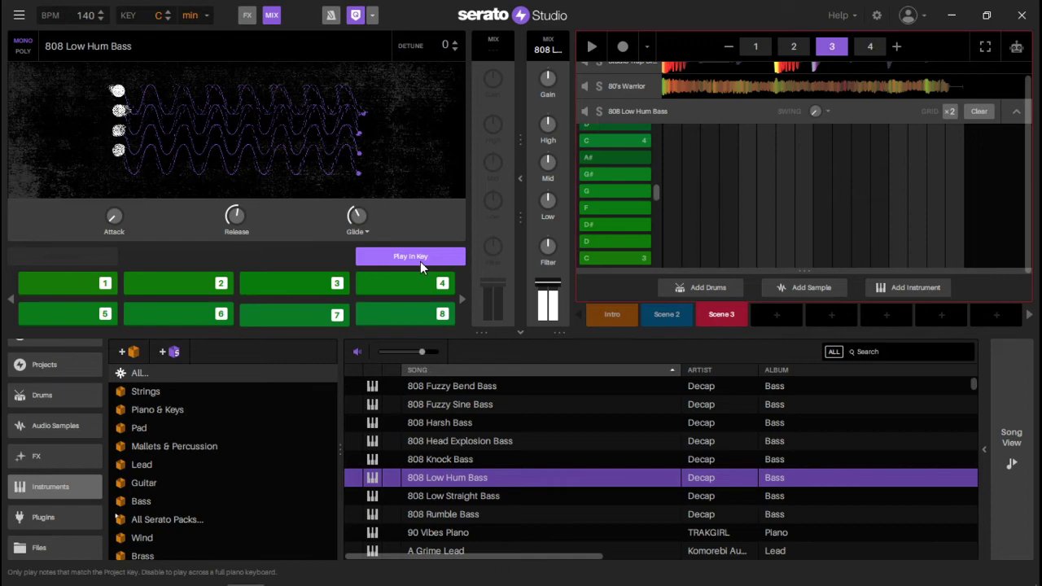
- Record a long C3 note of 808 Low Hum Bass into Scene 3 during playback, and end the recording
left_click(622, 49)
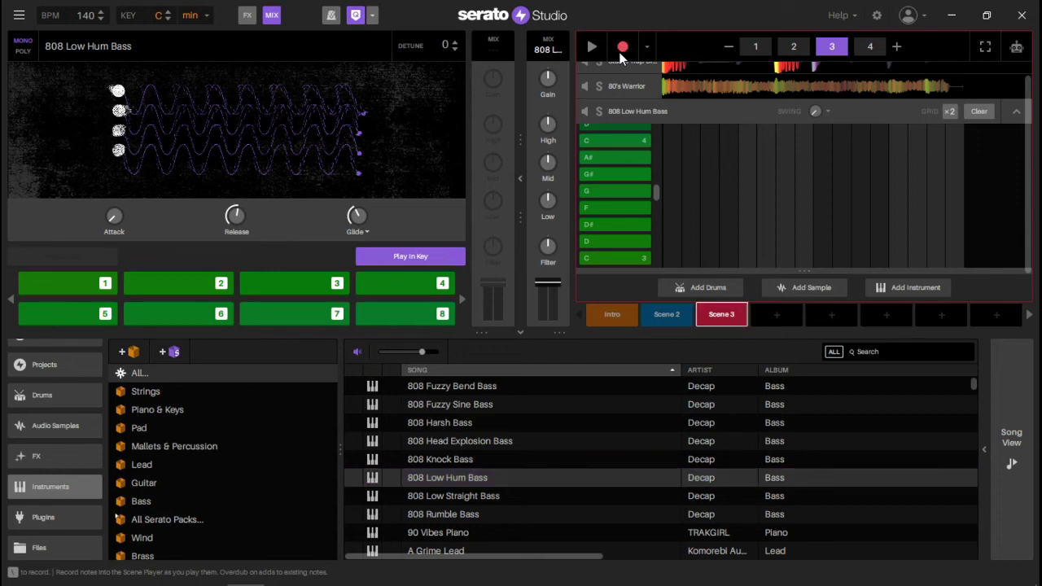
key("space")
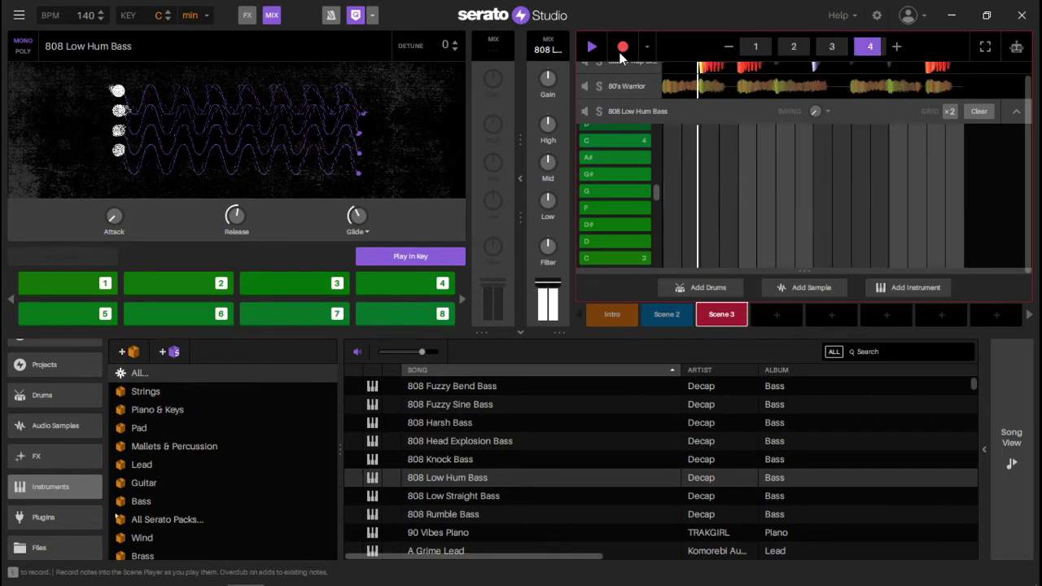
key("1")
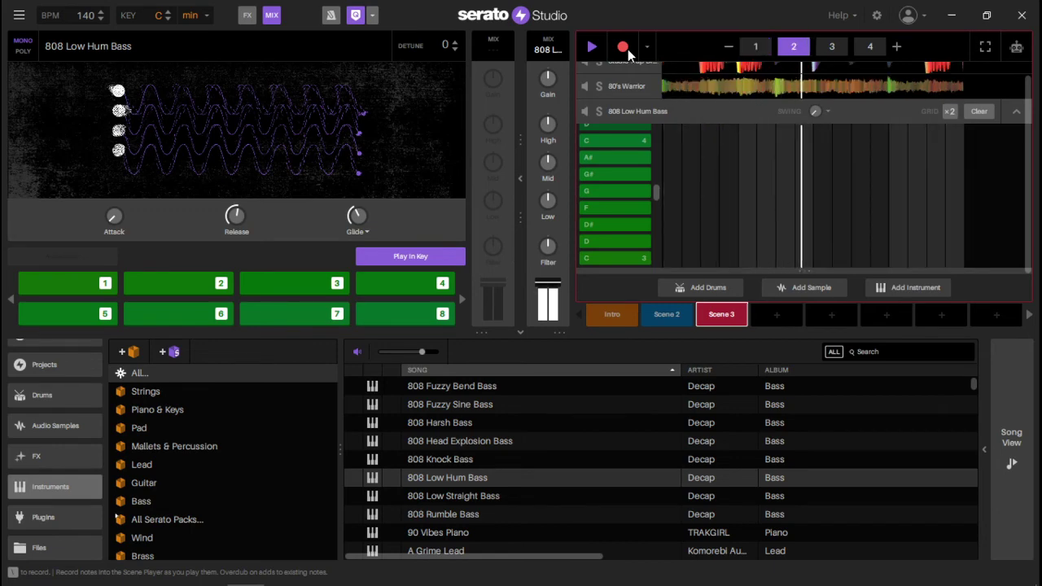
left_click(628, 50)
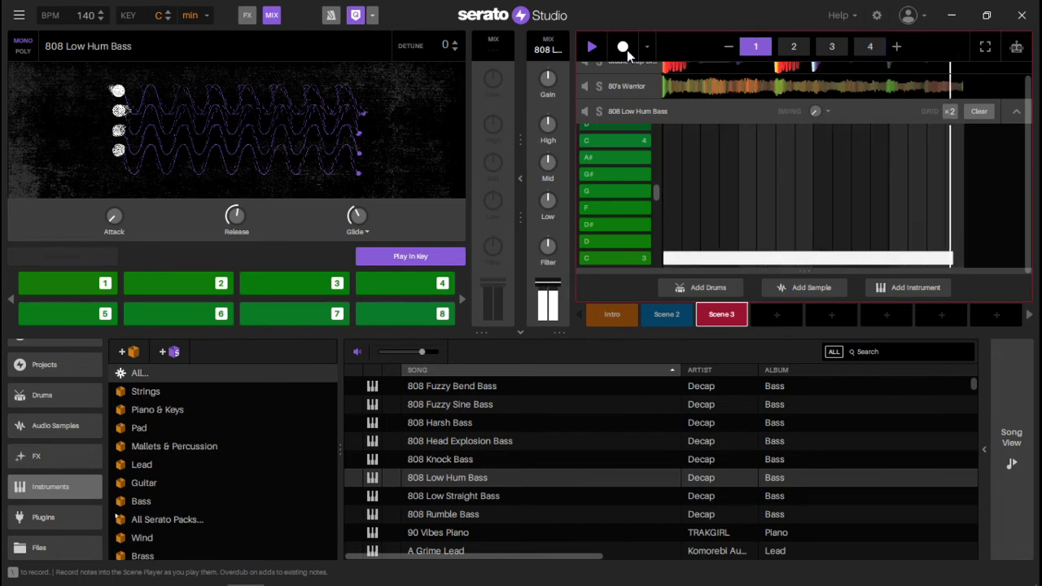
- Record held C3 notes of 808 Low Hum Bass across the pages of Scene 2, and end the recording
left_click(667, 314)
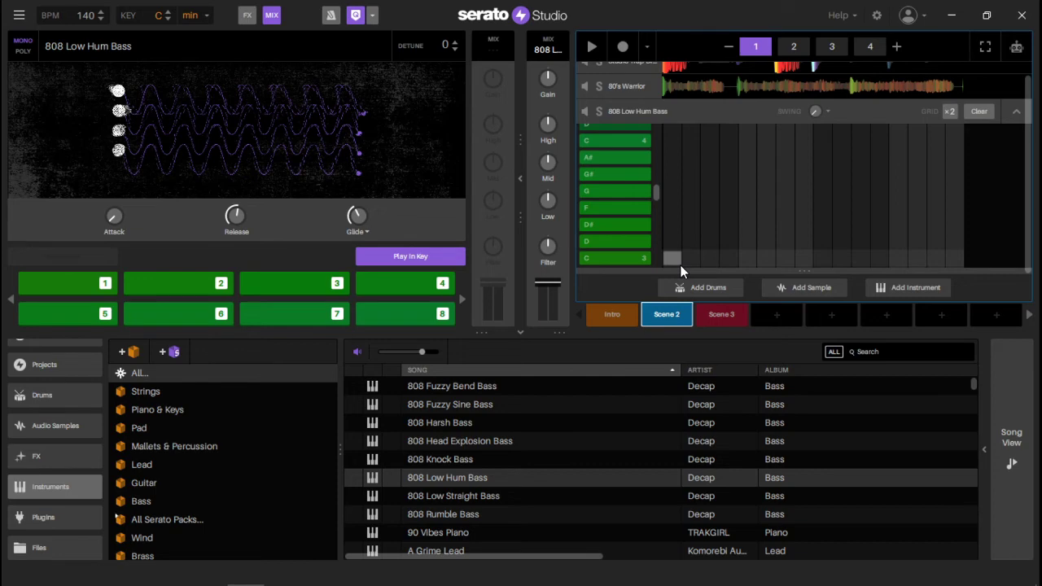
left_click(625, 50)
key("1")
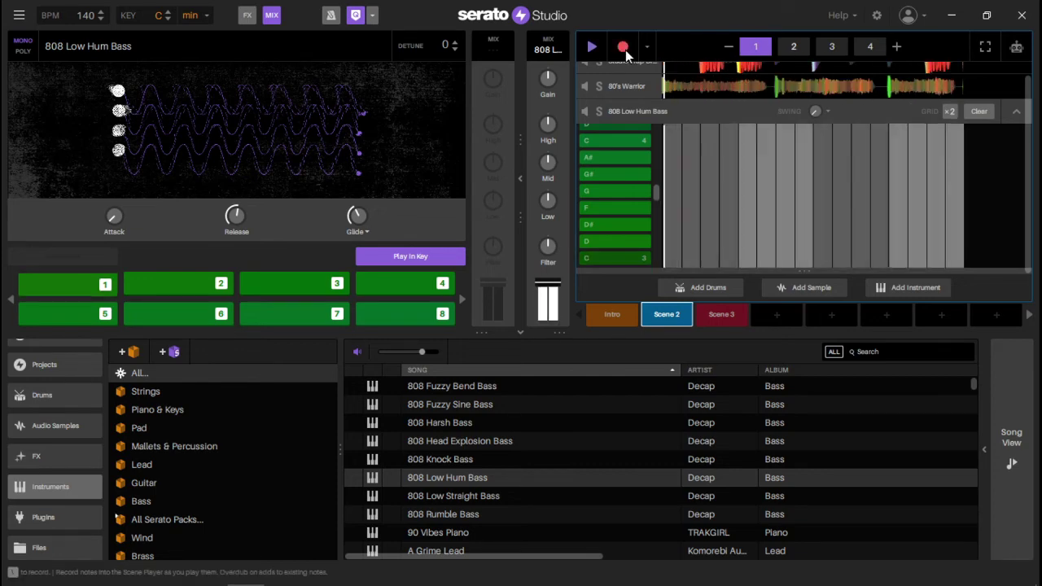
key("1")
key("2")
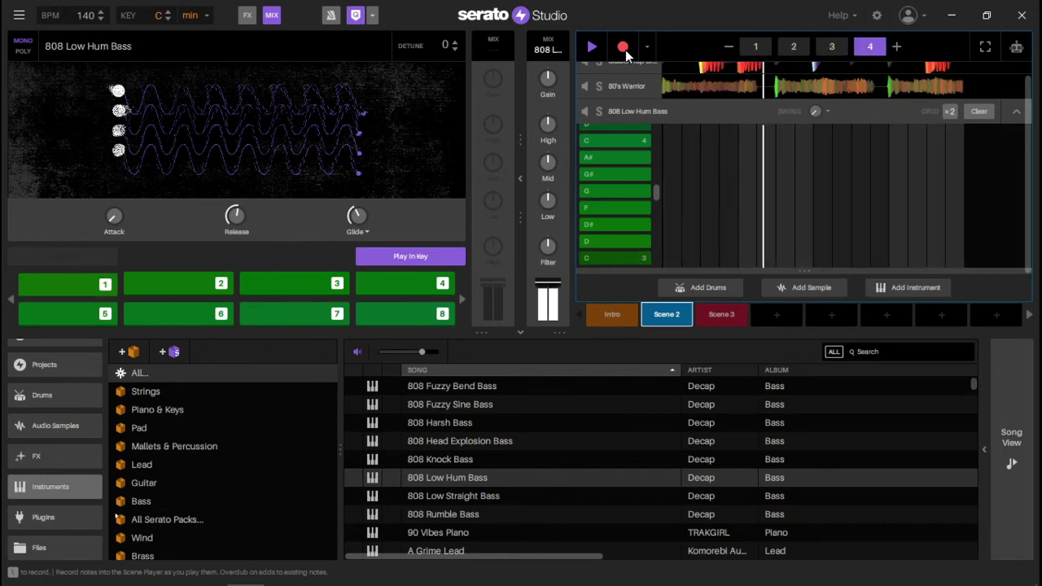
key("2")
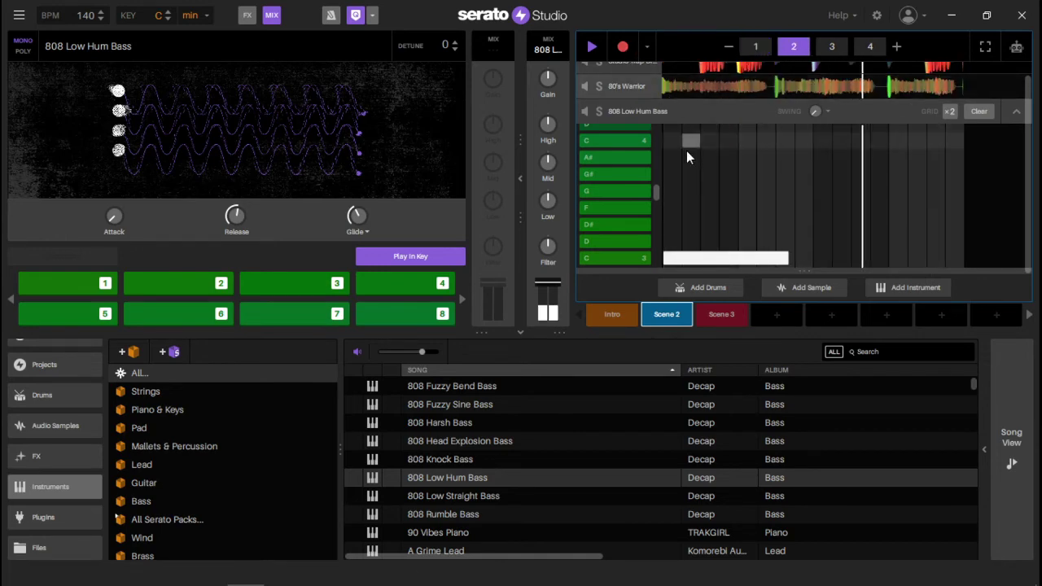
left_click(624, 48)
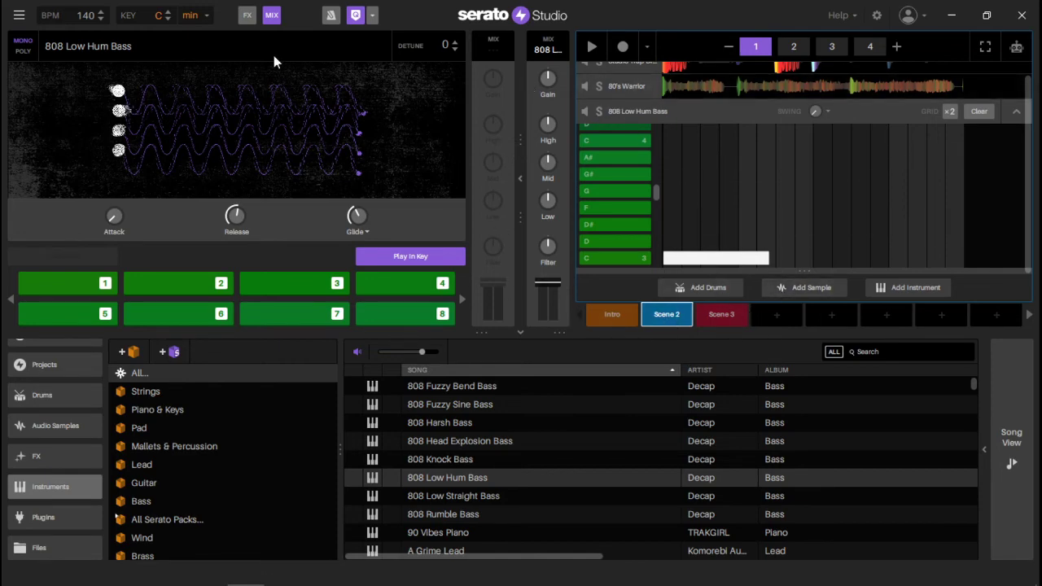
- Show the effects strip and replace Studda Fader with Hard Sidechain on the 808 Low Hum Bass deck
left_click(246, 16)
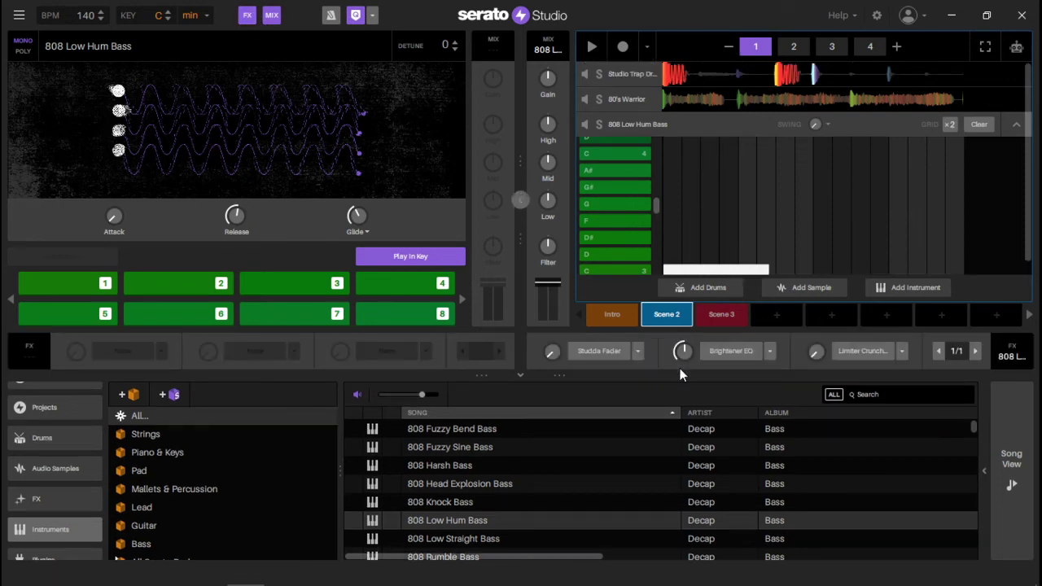
left_click(637, 351)
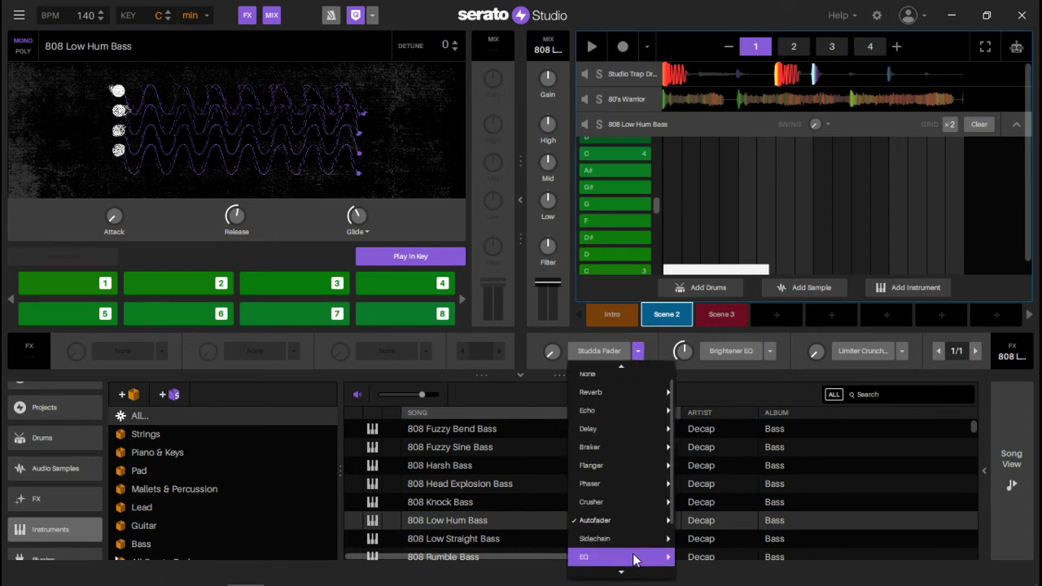
mouse_move(628, 542)
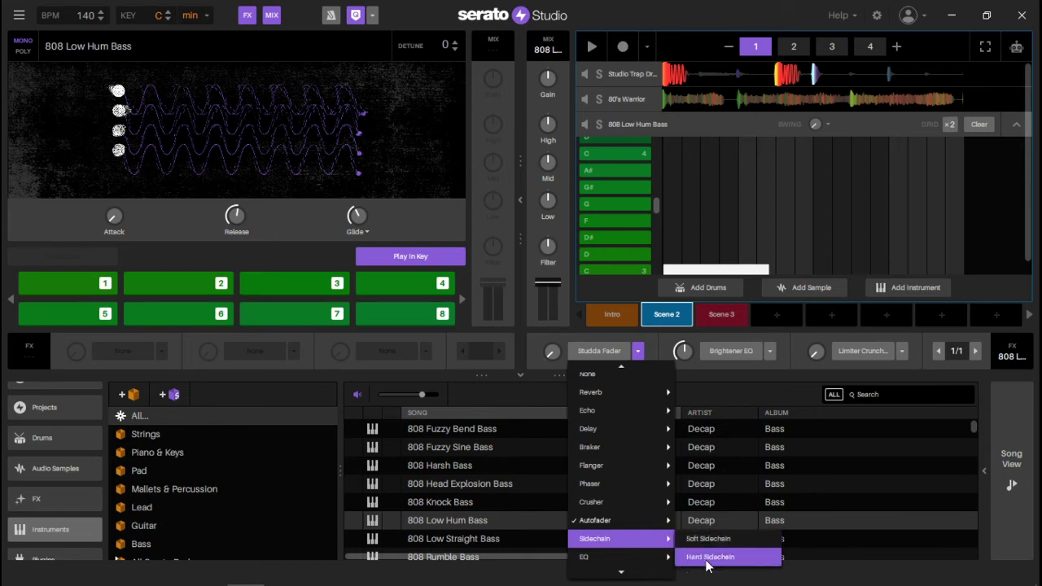
left_click(706, 559)
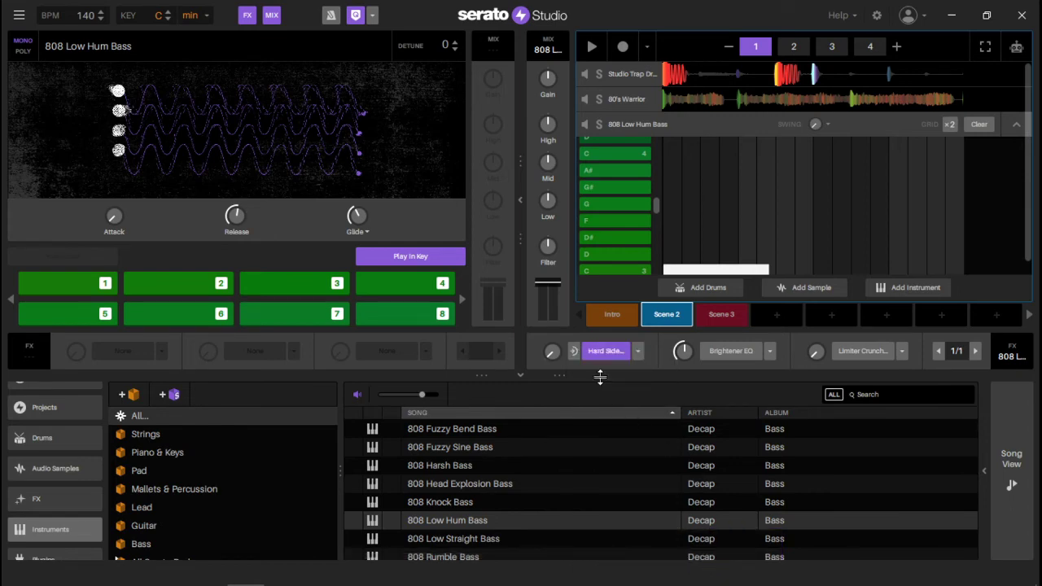
- Keep the Studio Trap Drum Kit's Kick as the sidechain input, raise the Hard Sidechain amount and play Scene 2
left_click(573, 350)
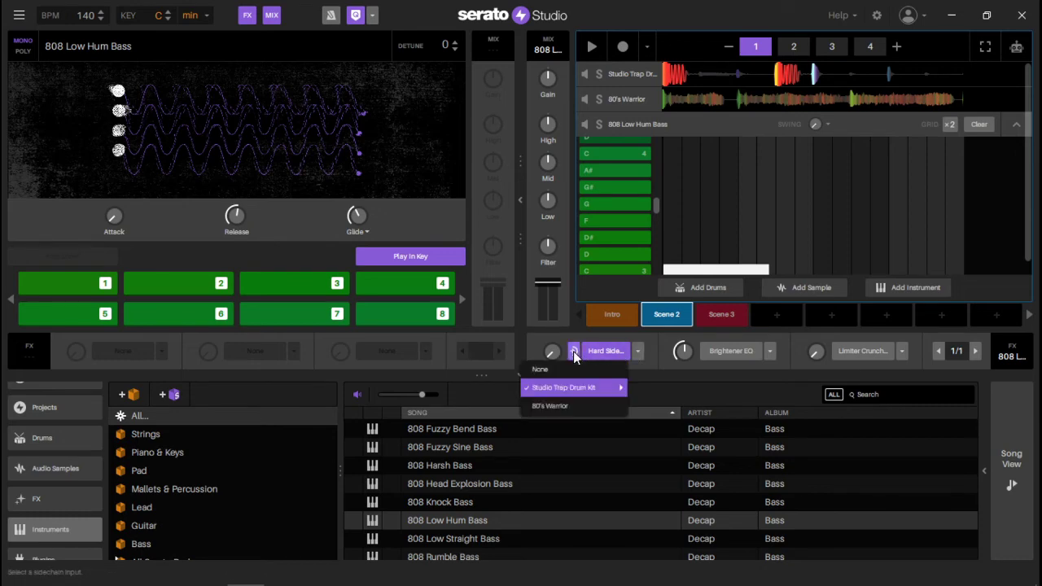
mouse_move(571, 388)
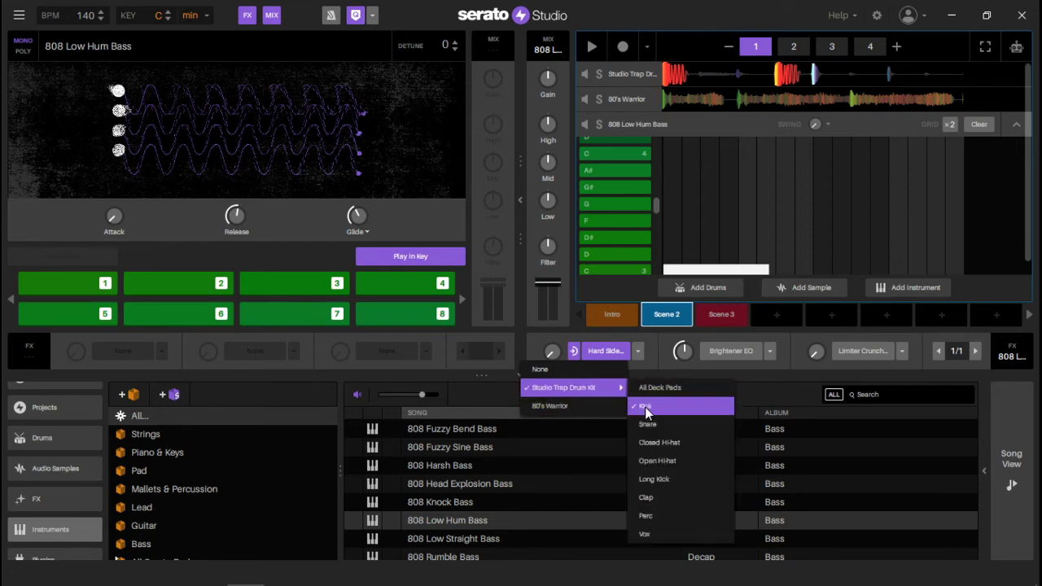
left_click(550, 330)
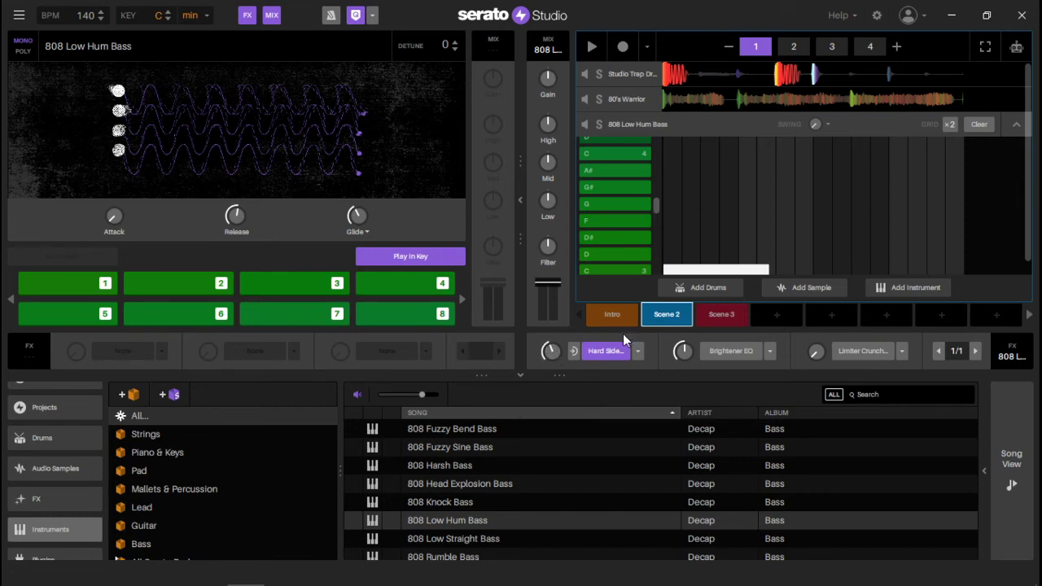
key("space")
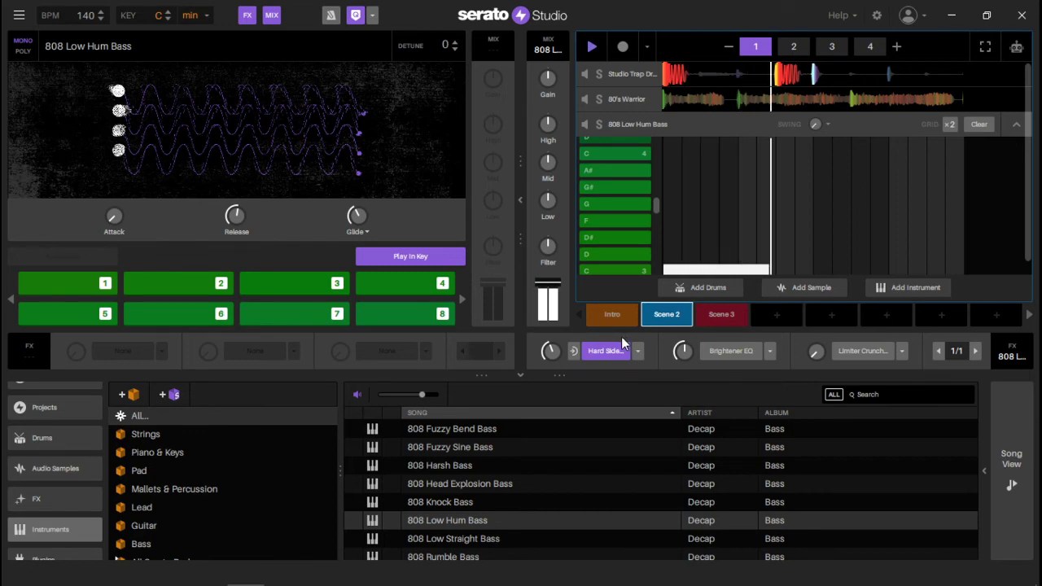
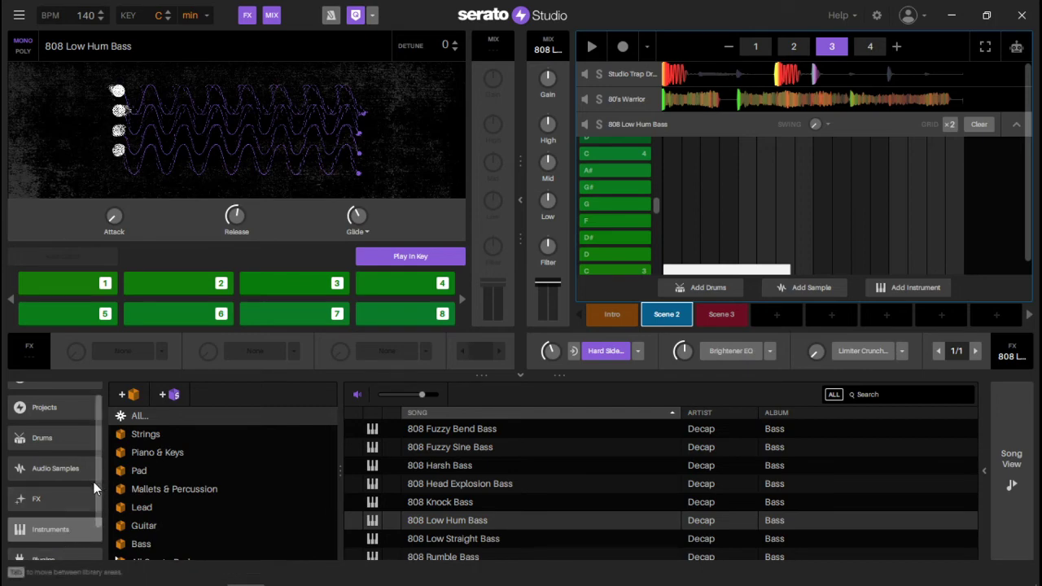
- List all third-party effect plugins in descending artist order and find the W.A.Production entries
scroll(95, 489, "down", 2)
left_click(78, 517)
left_click(145, 455)
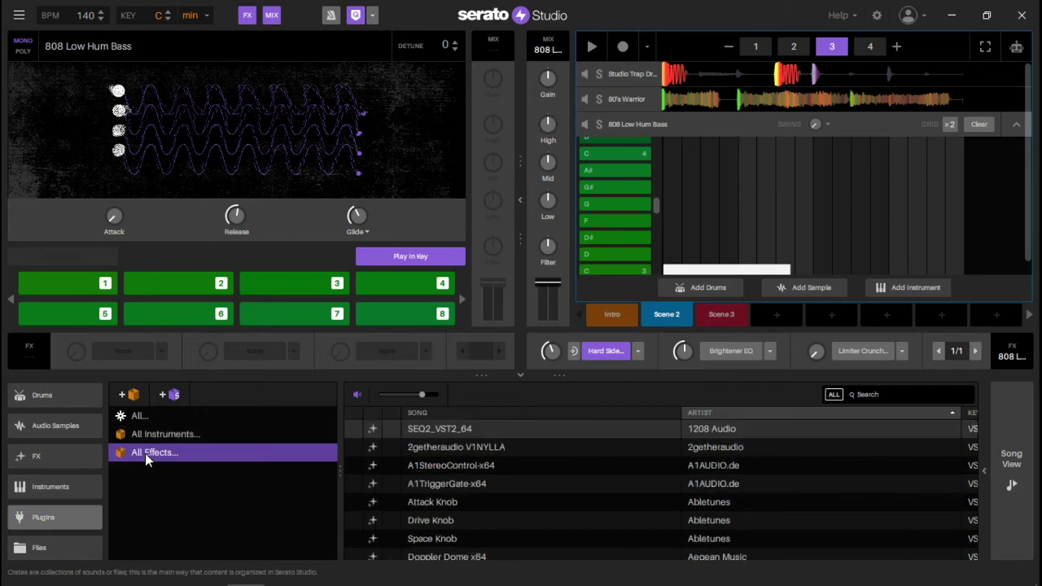
left_click(786, 414)
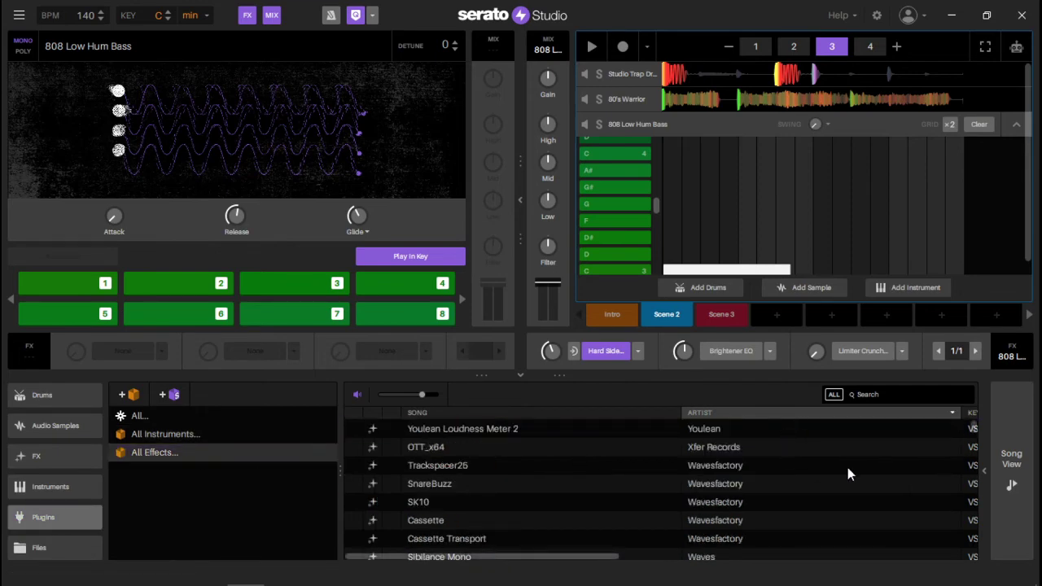
scroll(975, 429, "down", 10)
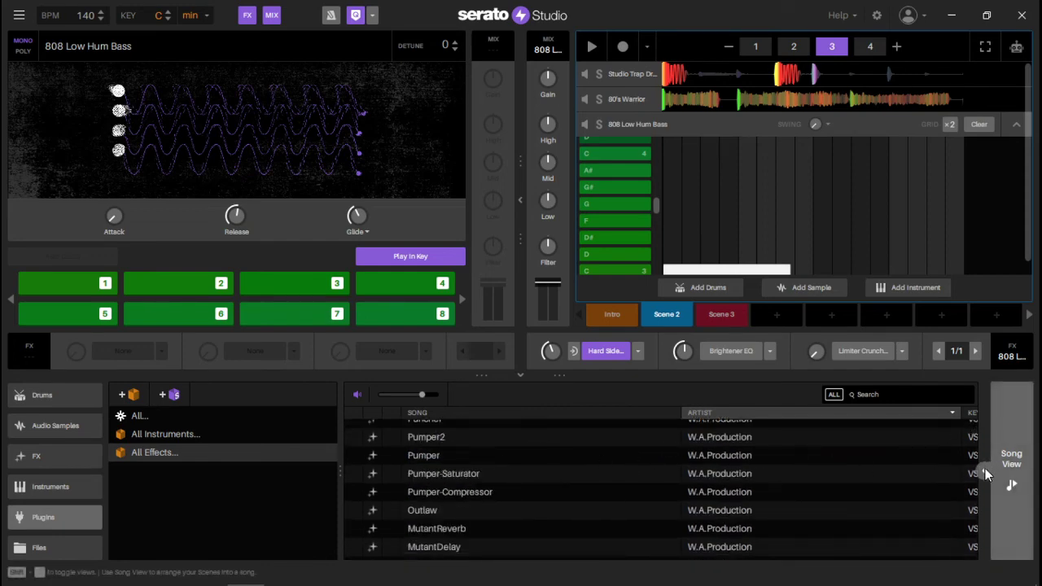
scroll(969, 433, "up", 3)
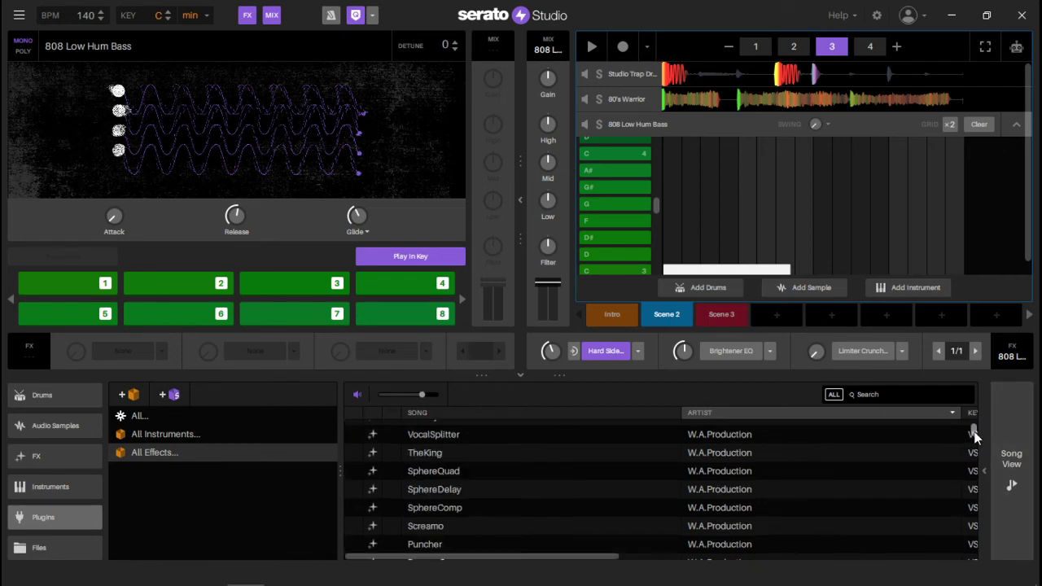
scroll(974, 437, "up", 1)
- Replace Brightener EQ with the PunchyWorm plugin on the 808 bass and turn up its main knob during playback
left_click(451, 429)
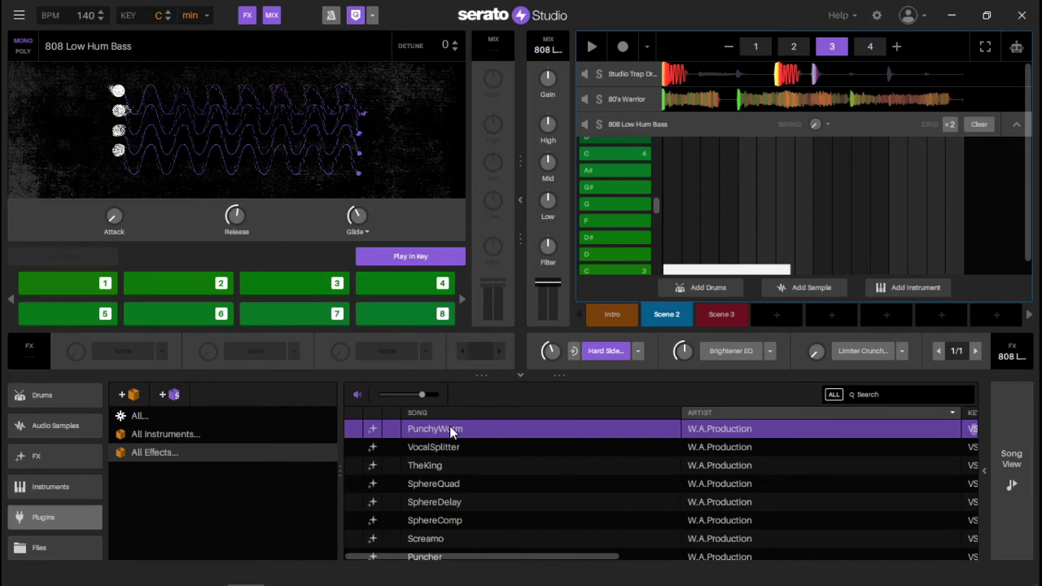
left_click_drag(443, 419, 728, 348)
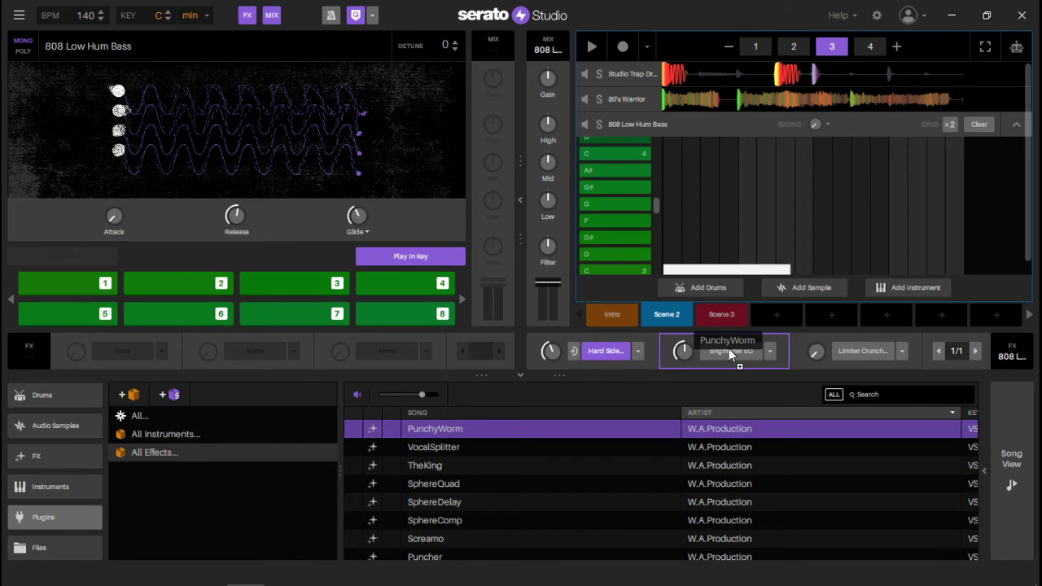
left_click_drag(728, 348, 729, 348)
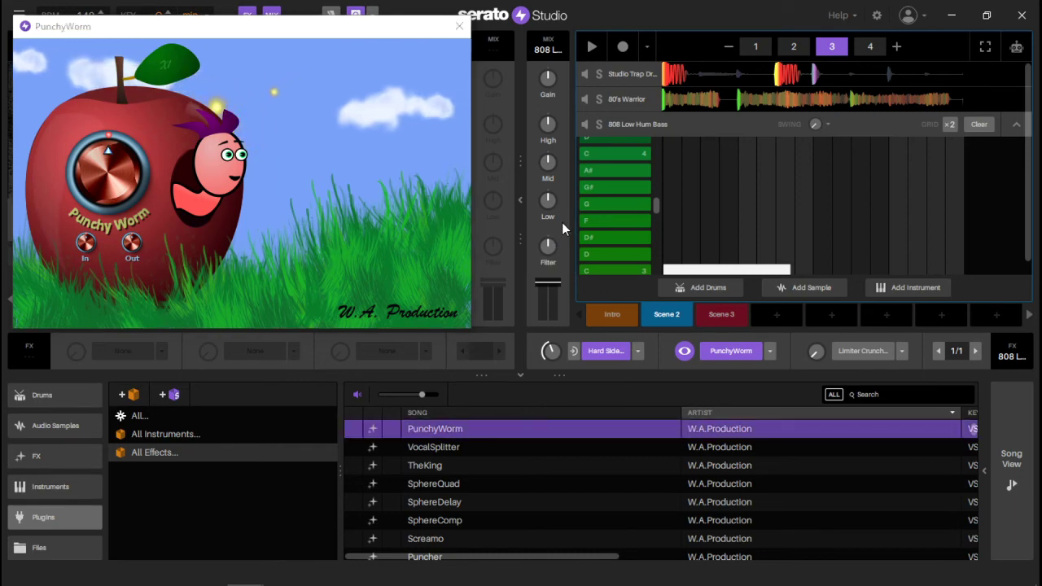
key("space")
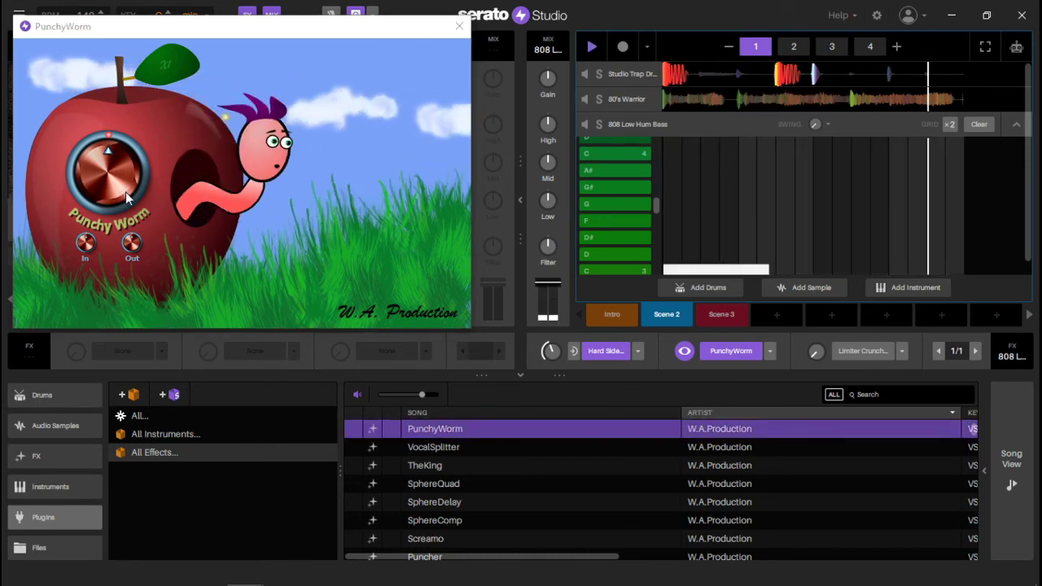
left_click_drag(115, 176, 74, 65)
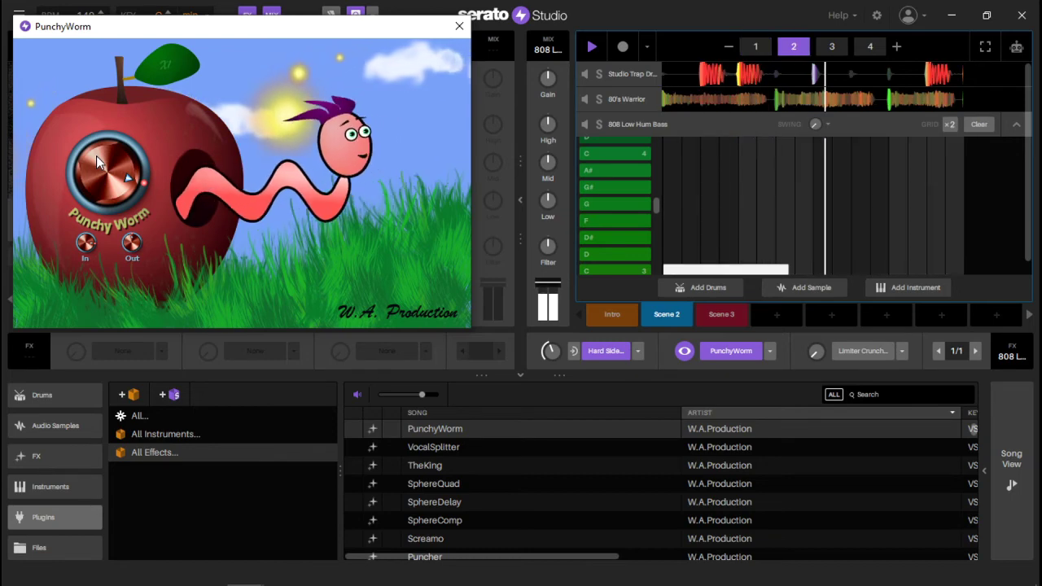
- Close the PunchyWorm window and shorten the 808 Low Hum Bass release to about 648 ms during playback
left_click(459, 26)
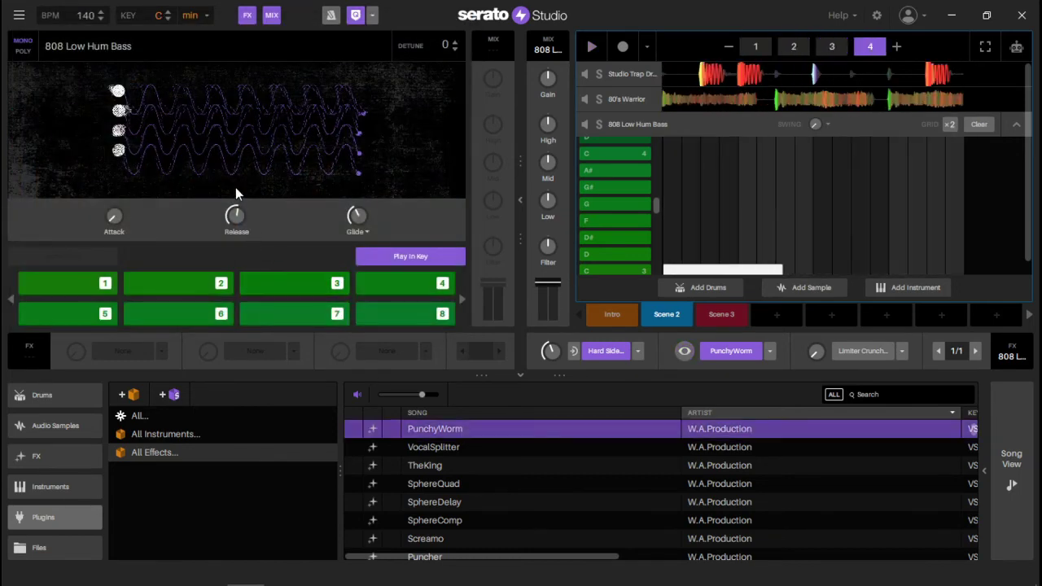
left_click_drag(236, 214, 236, 225)
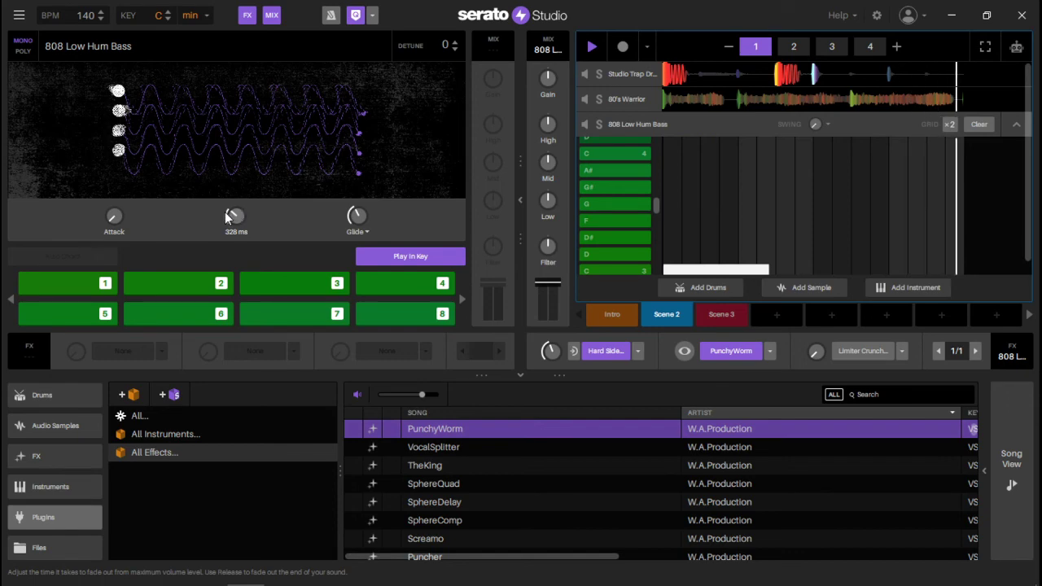
left_click_drag(229, 217, 229, 203)
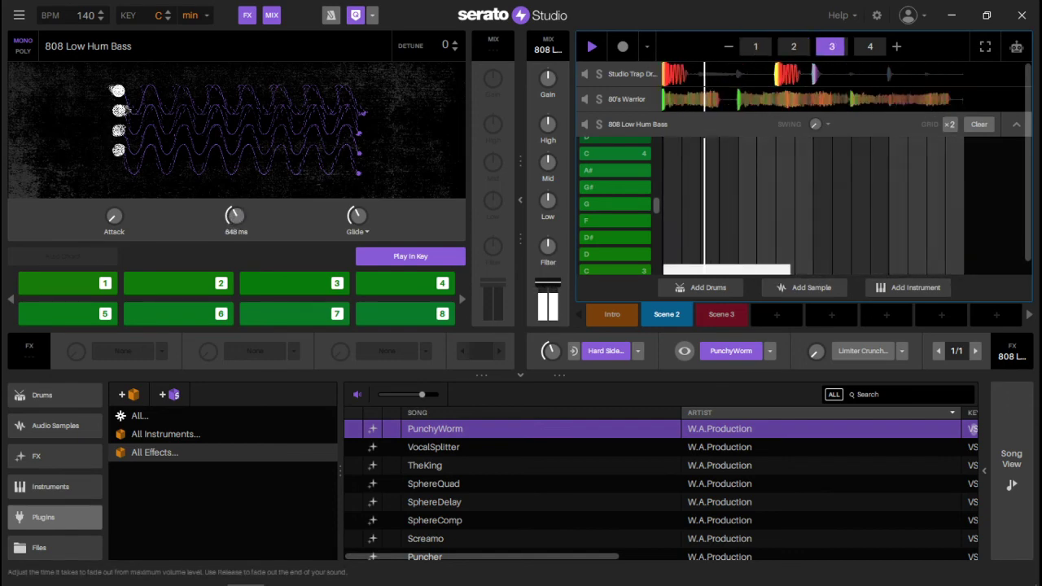
mouse_move(354, 216)
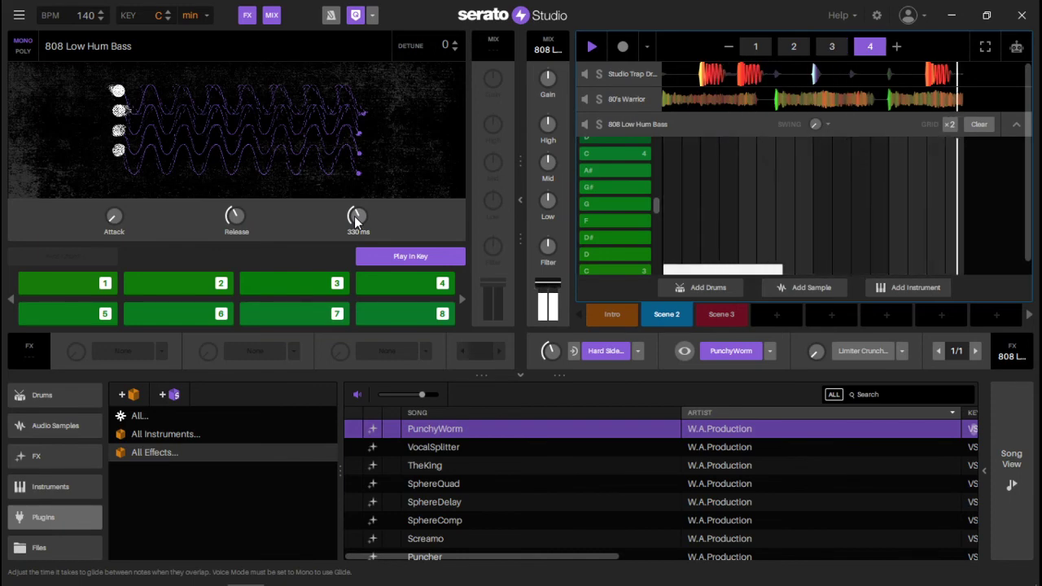
key("space")
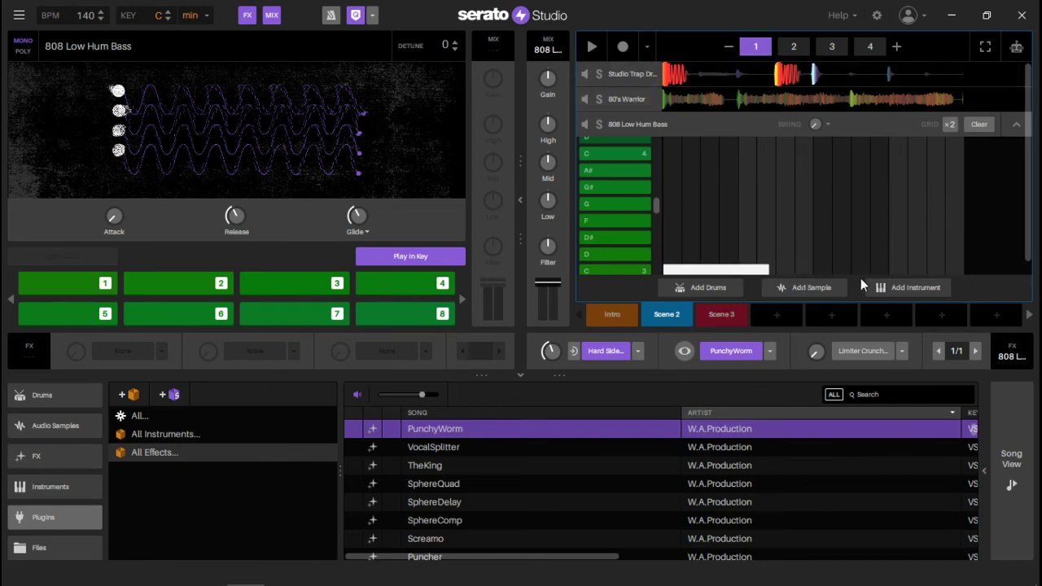
- On page 2 of Scene 2, add a two-step C4 note from step 3 and a two-step C3 note from step 7, and play it
left_click(791, 47)
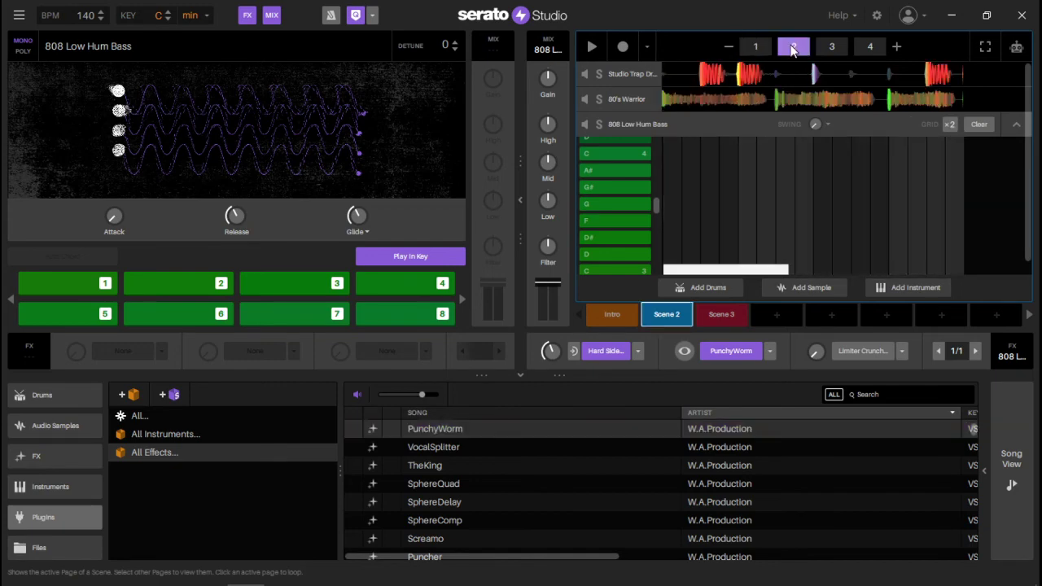
left_click(708, 154)
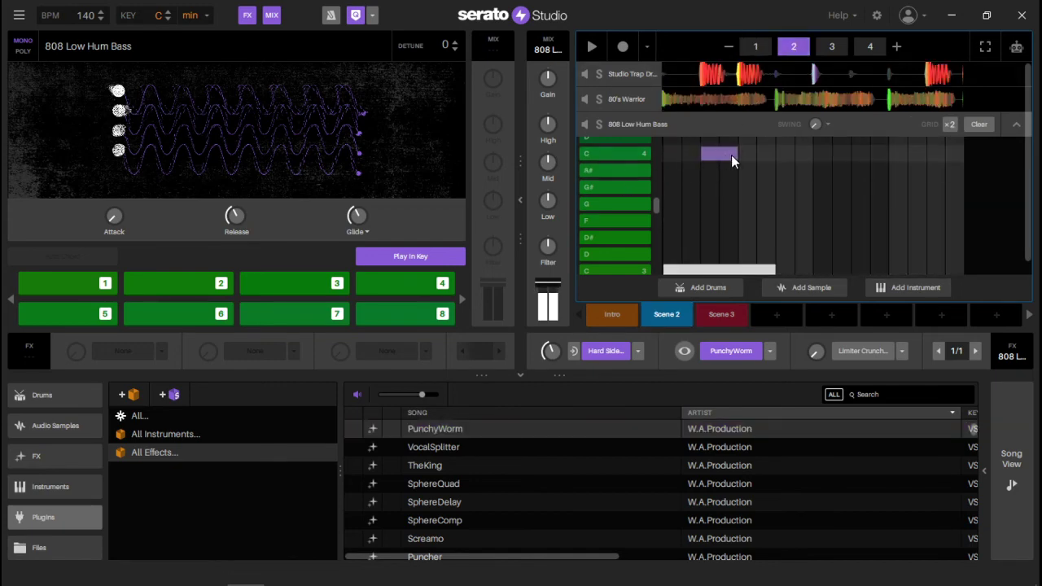
left_click(788, 268)
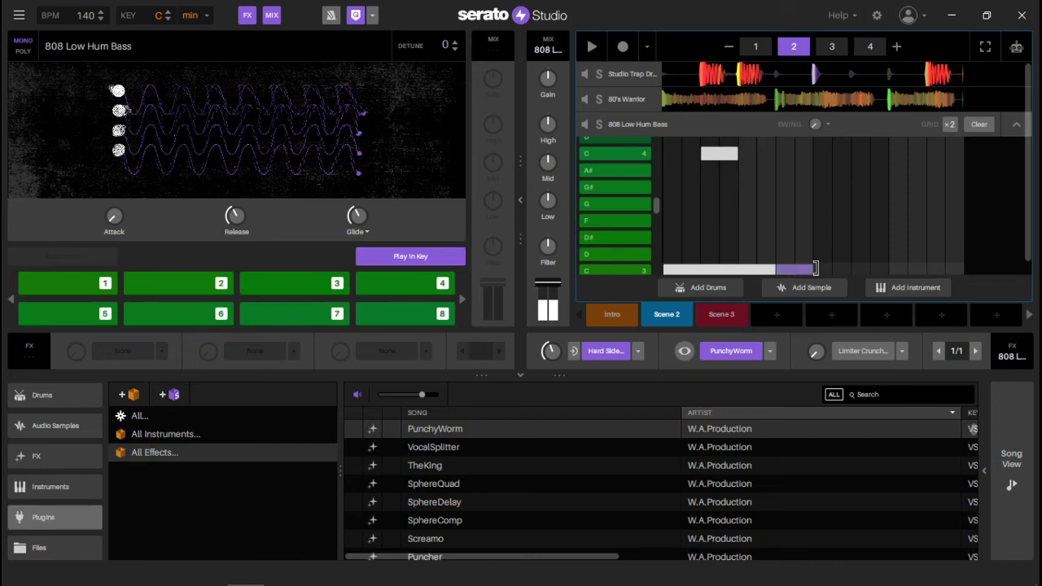
key("space")
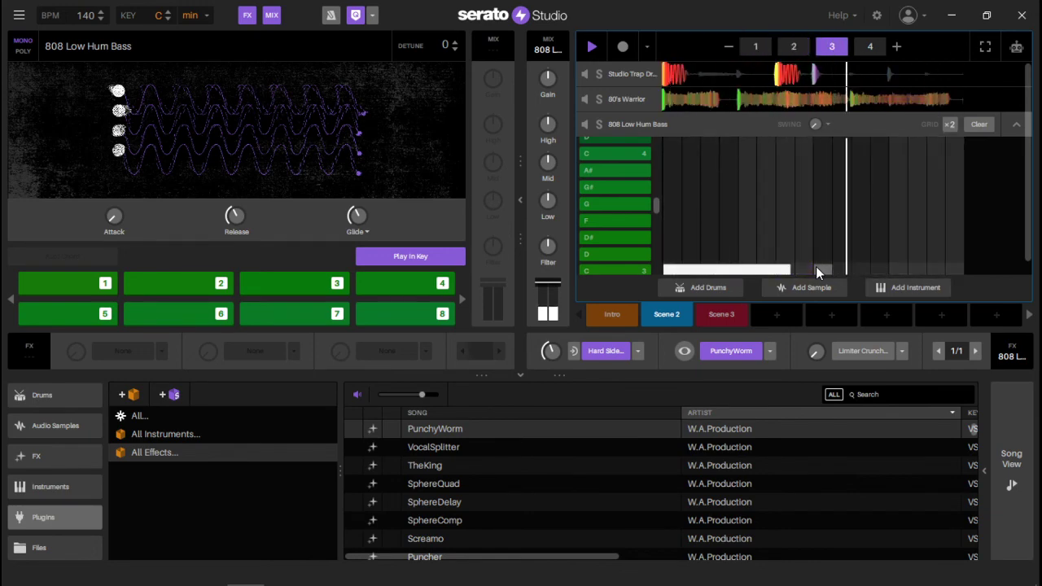
- On page 1 of Scene 3, add a four-step C4 bass note from step 5, split the C3 note into shorter notes and audition it
left_click(729, 315)
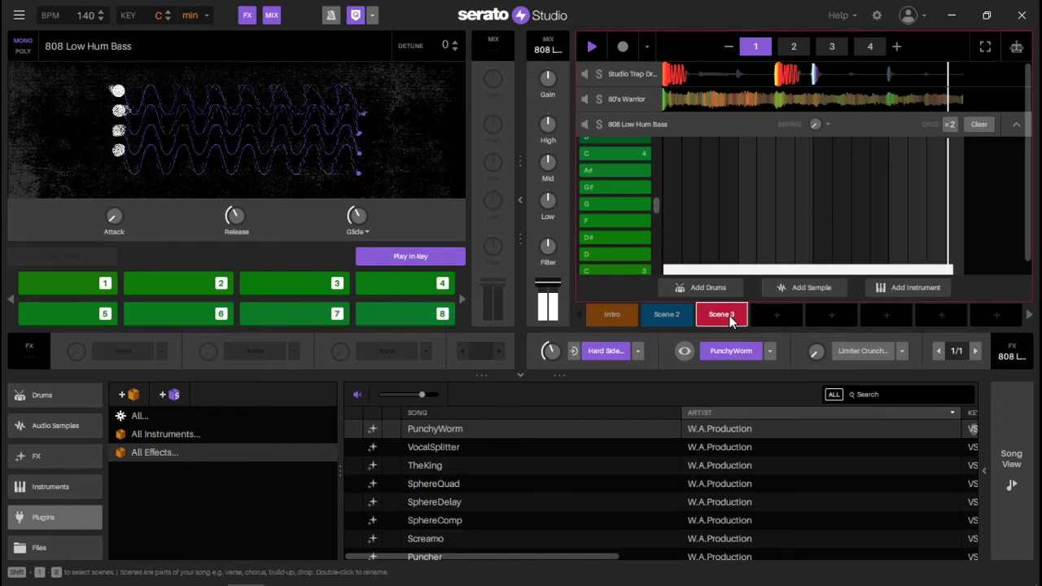
key("space")
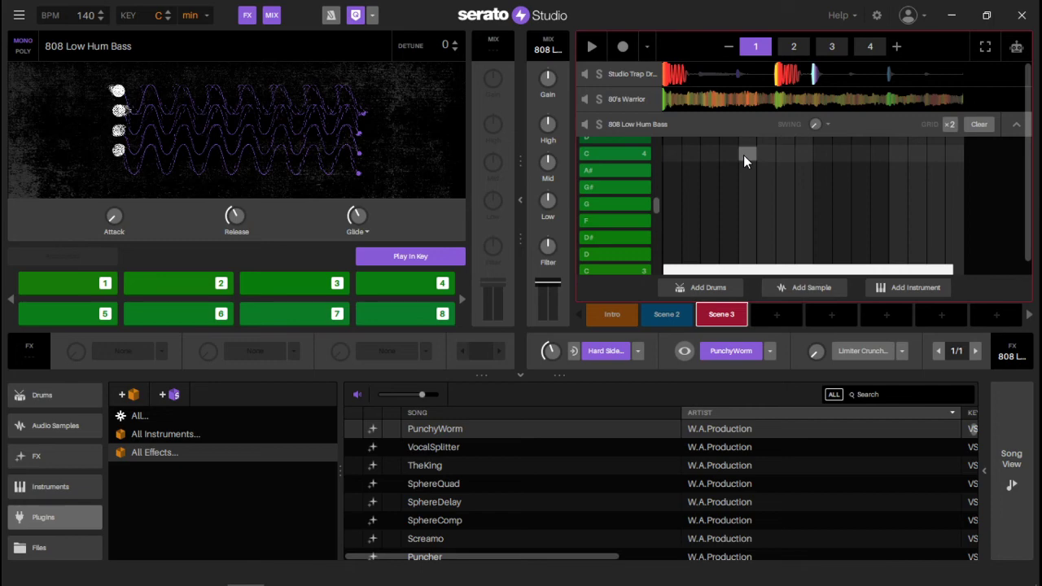
left_click(743, 154)
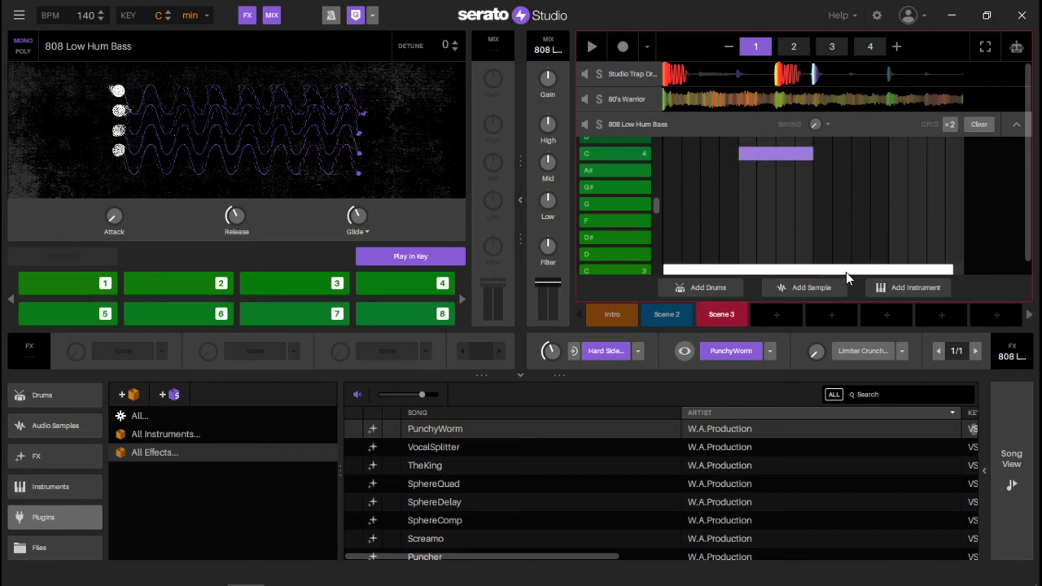
left_click(815, 273)
left_click(814, 269)
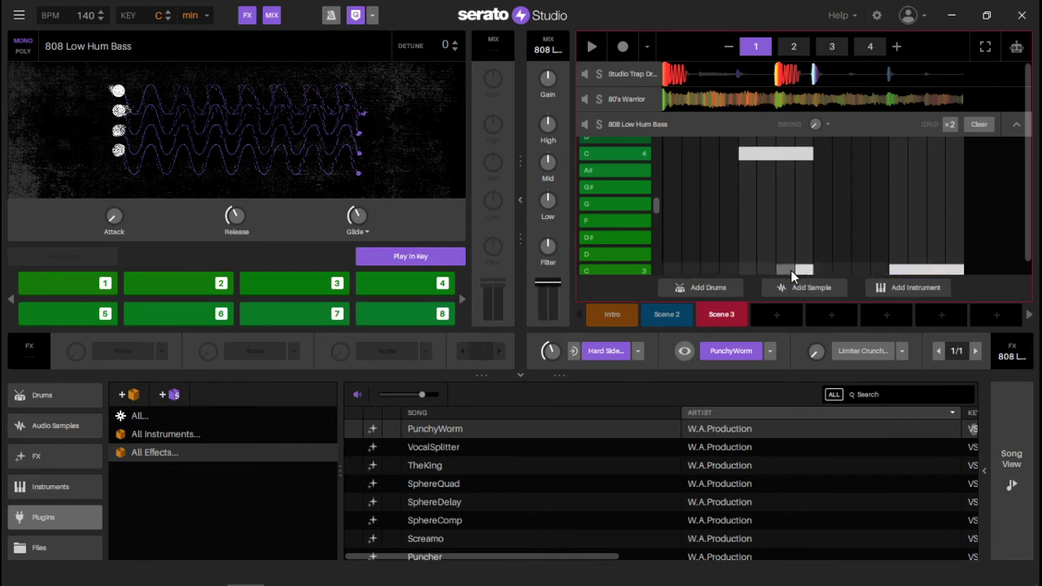
left_click_drag(794, 270, 666, 277)
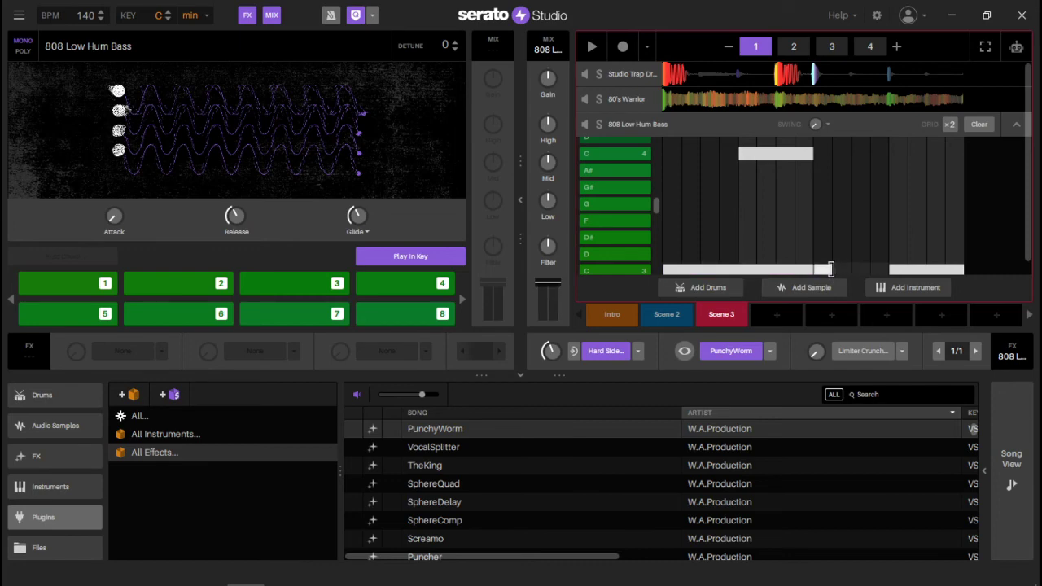
left_click(830, 270)
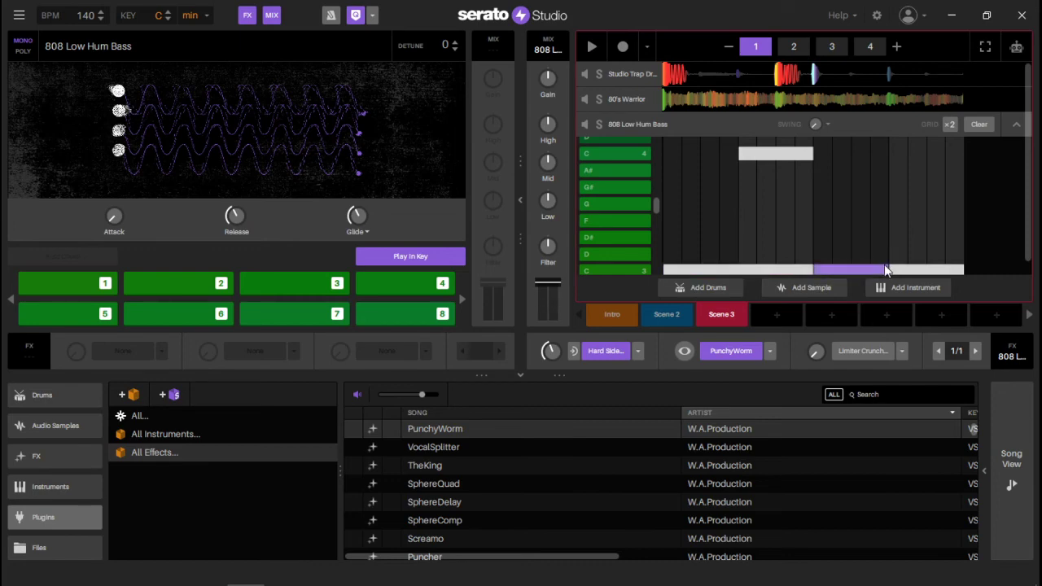
key("space")
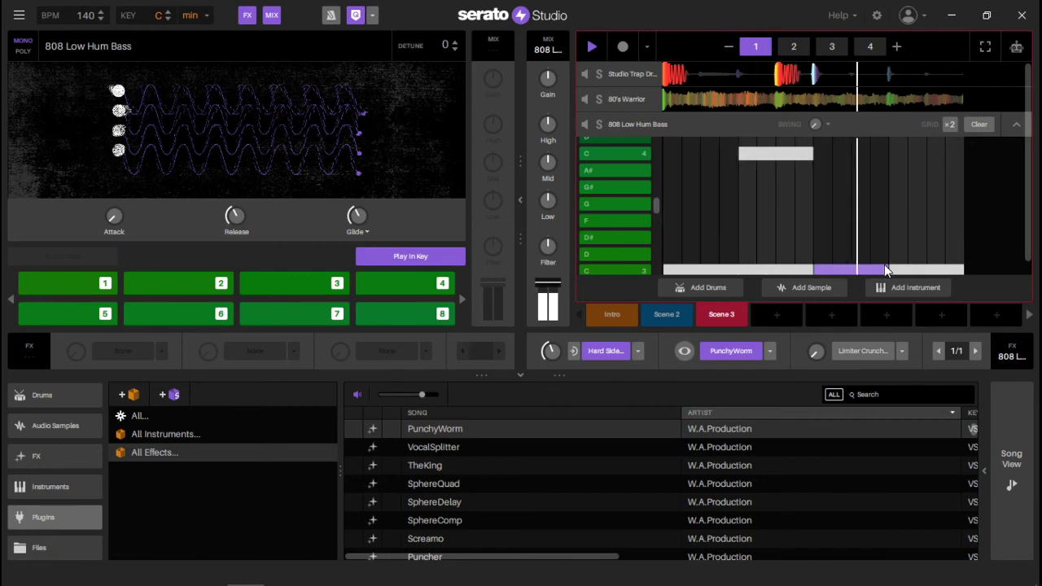
key("space")
- Shorten the C4 note to two steps, end the first C3 note after step 6, start the second at step 7 and play Scene 3
left_click_drag(811, 152, 775, 154)
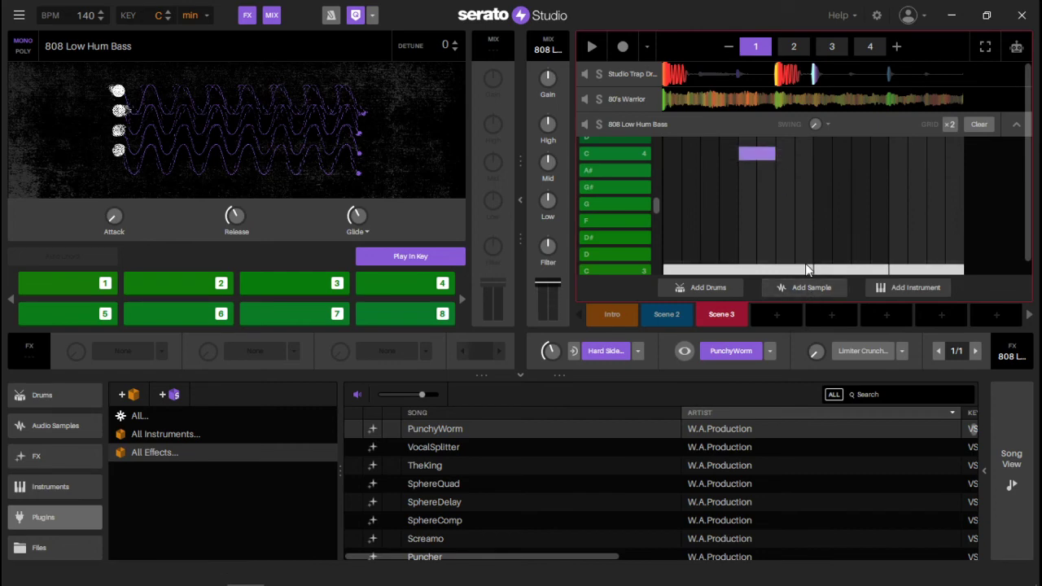
left_click_drag(811, 268, 795, 268)
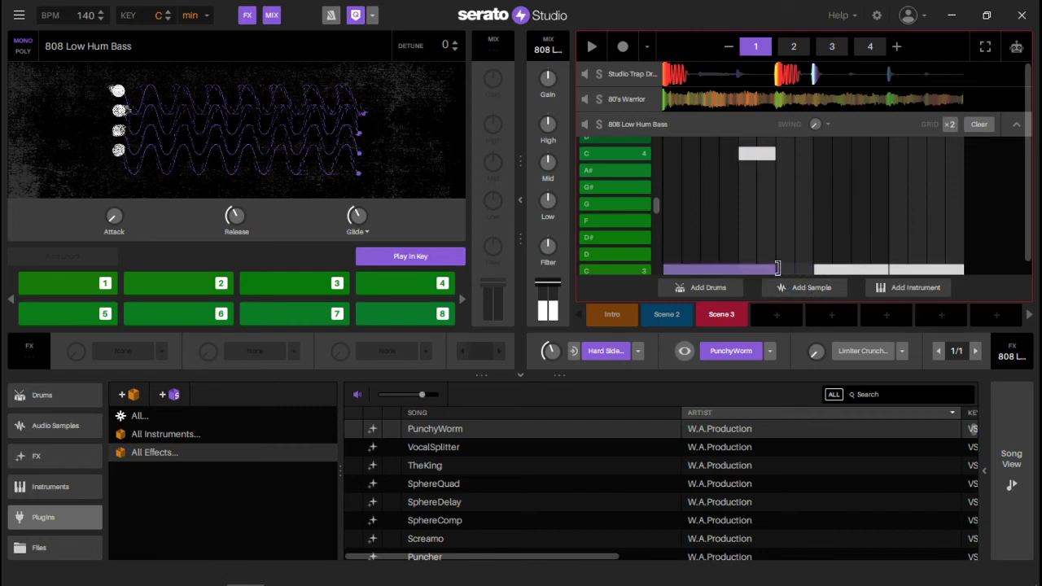
left_click_drag(817, 270, 773, 277)
key("space")
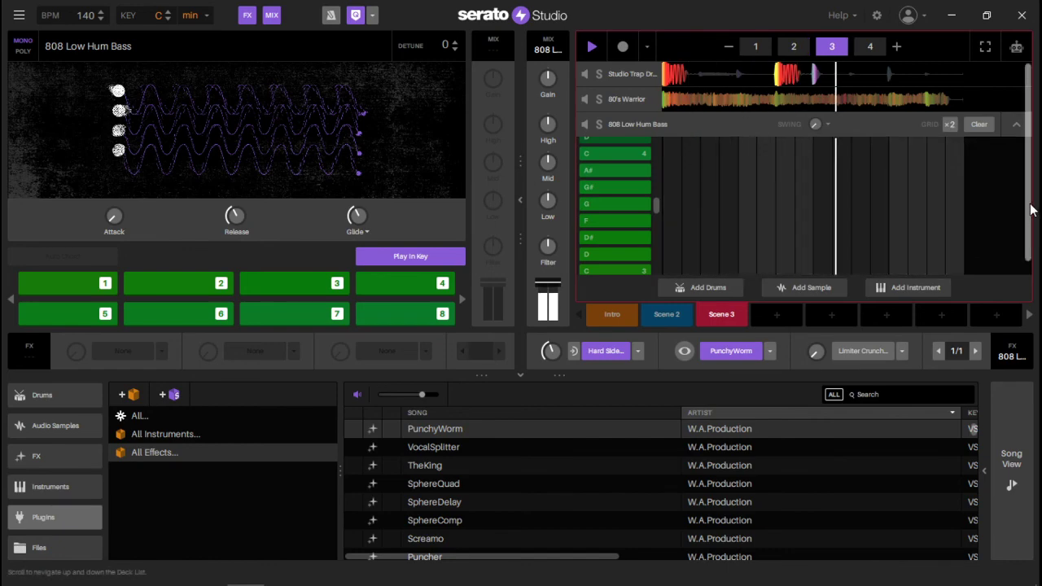
- Stop playback and collapse the 808 Low Hum Bass deck's piano roll
scroll(1029, 228, "down", 1)
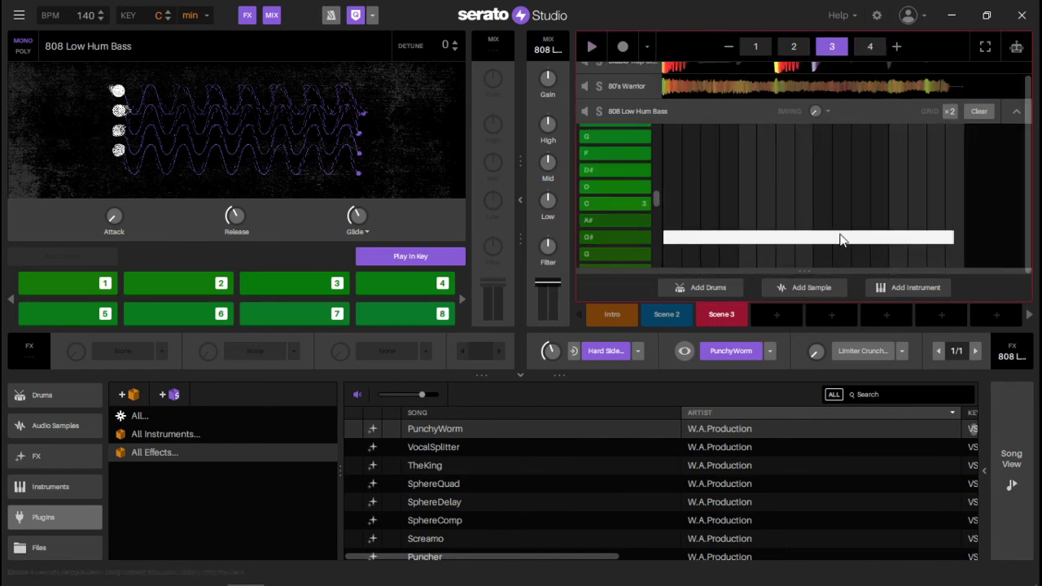
left_click(634, 110)
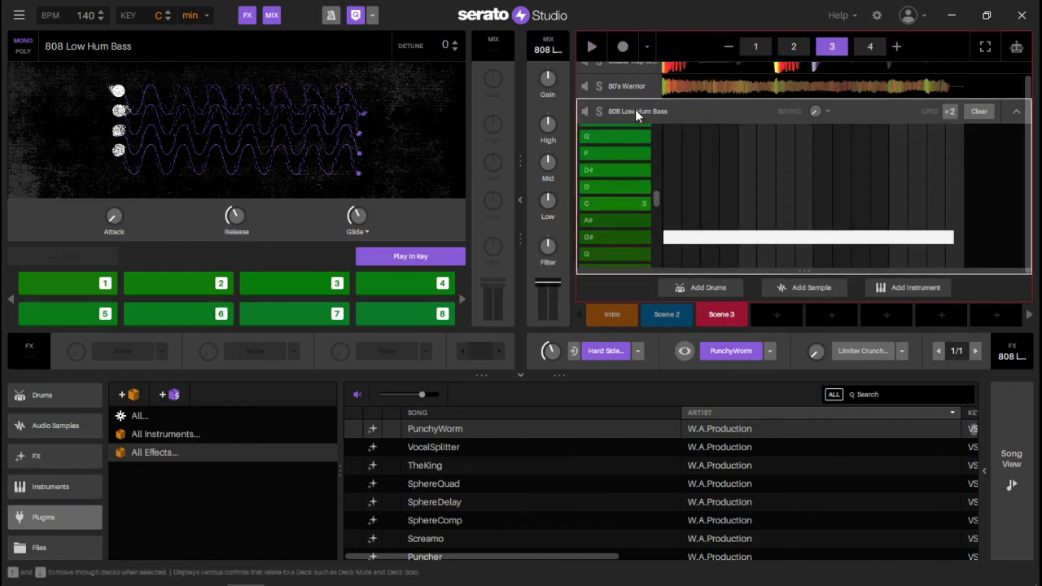
left_click(1014, 112)
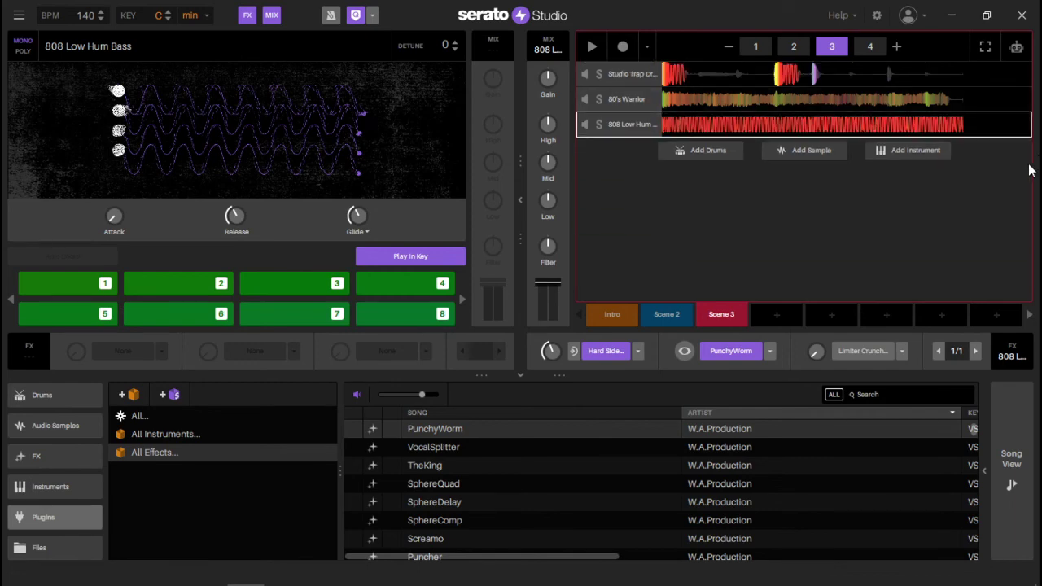
- Load PunchyWorm into the first effect slot of the Studio Trap Drum Kit's Kick pad
left_click(630, 75)
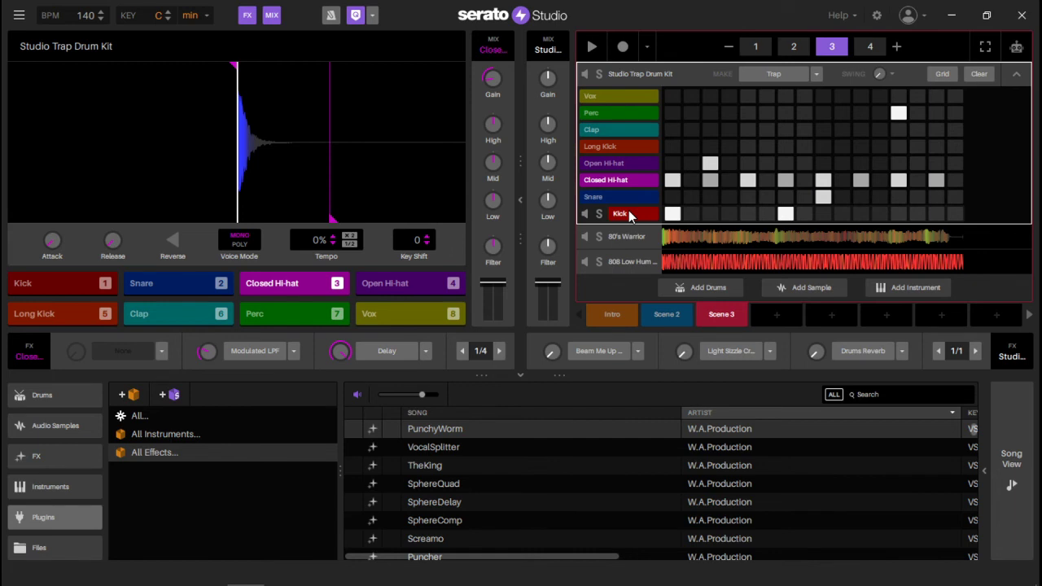
left_click(628, 213)
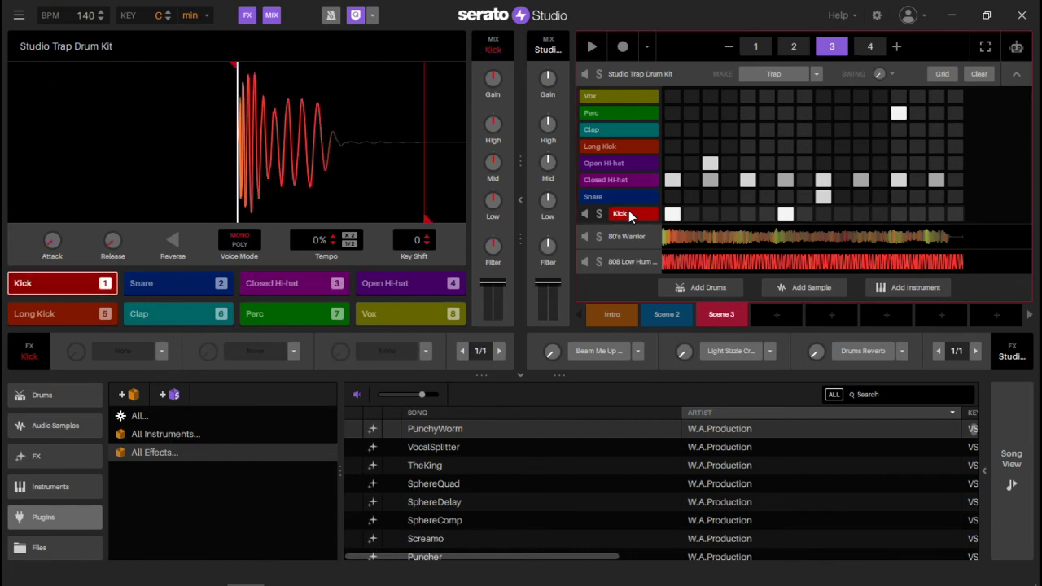
left_click(441, 432)
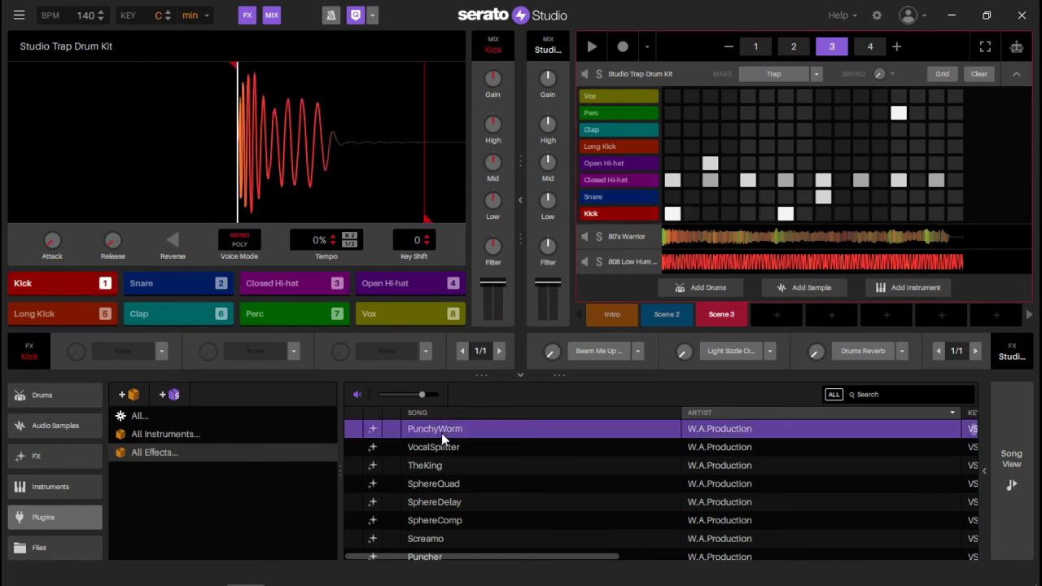
left_click_drag(441, 432, 176, 380)
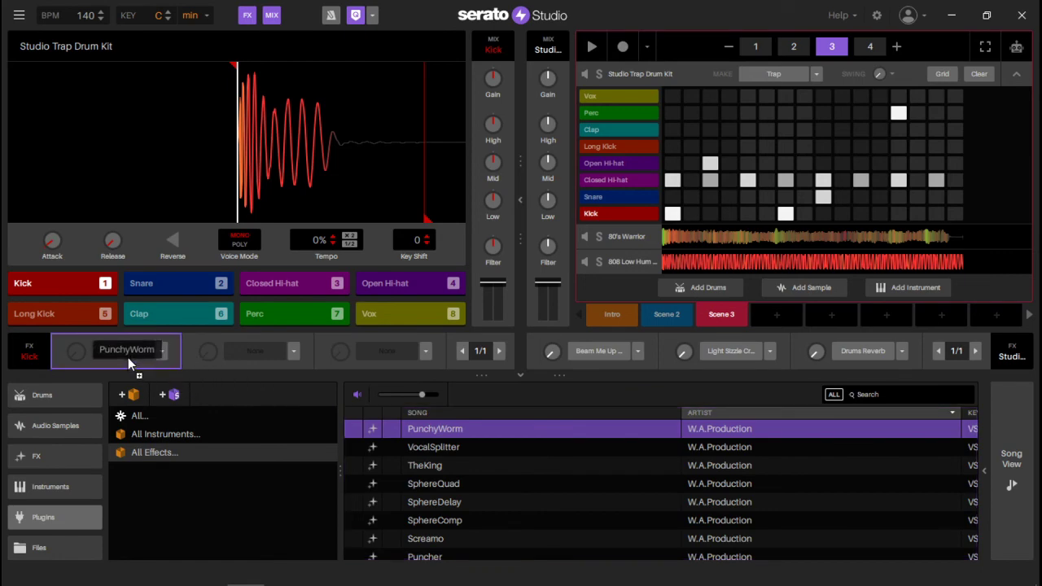
left_click_drag(128, 358, 128, 357)
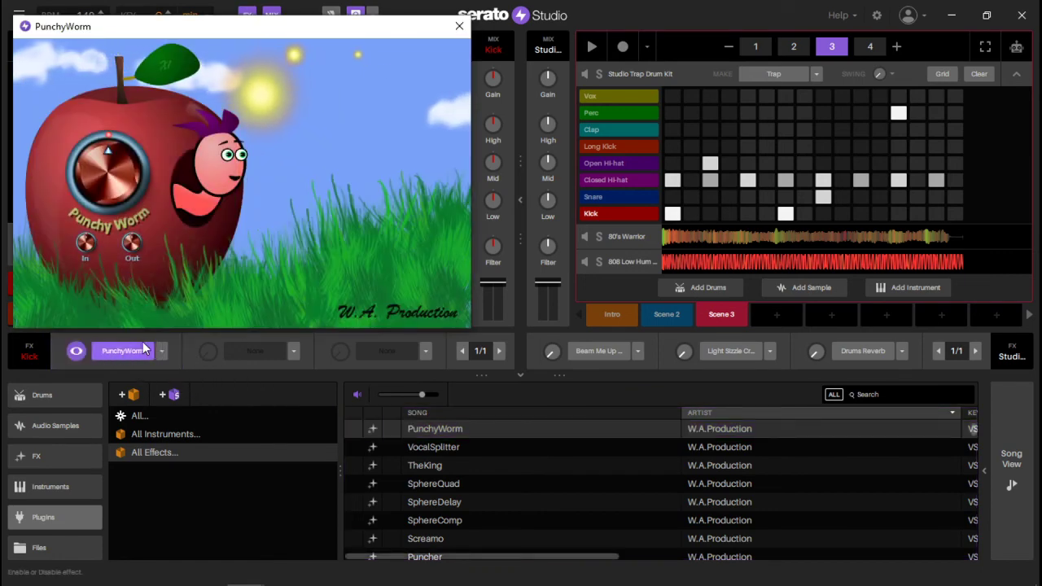
- Play Scene 3, solo the Kick and adjust PunchyWorm's main knob to just above its midpoint
key("space")
left_click_drag(91, 194, 66, 124)
left_click_drag(45, 84, 38, 60)
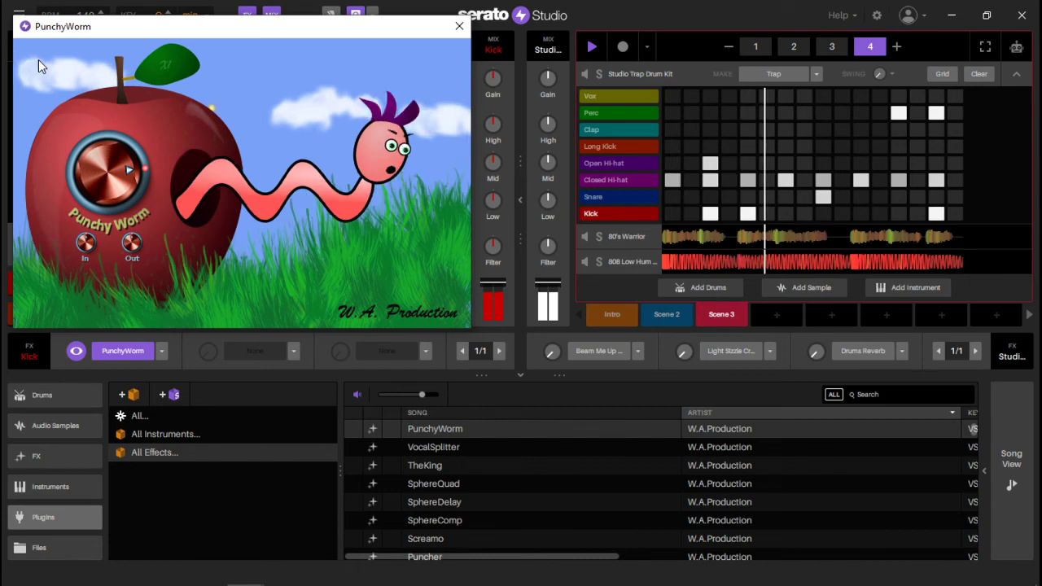
left_click(600, 212)
left_click_drag(126, 175, 119, 274)
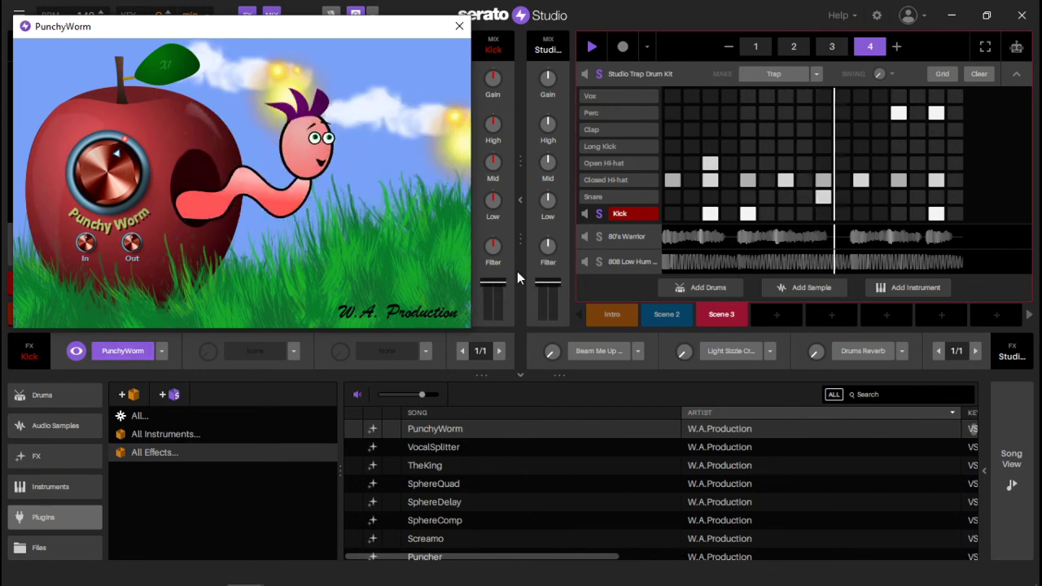
- Turn off the Kick solo and listen to the full beat in Scene 3 and Scene 2
left_click(598, 211)
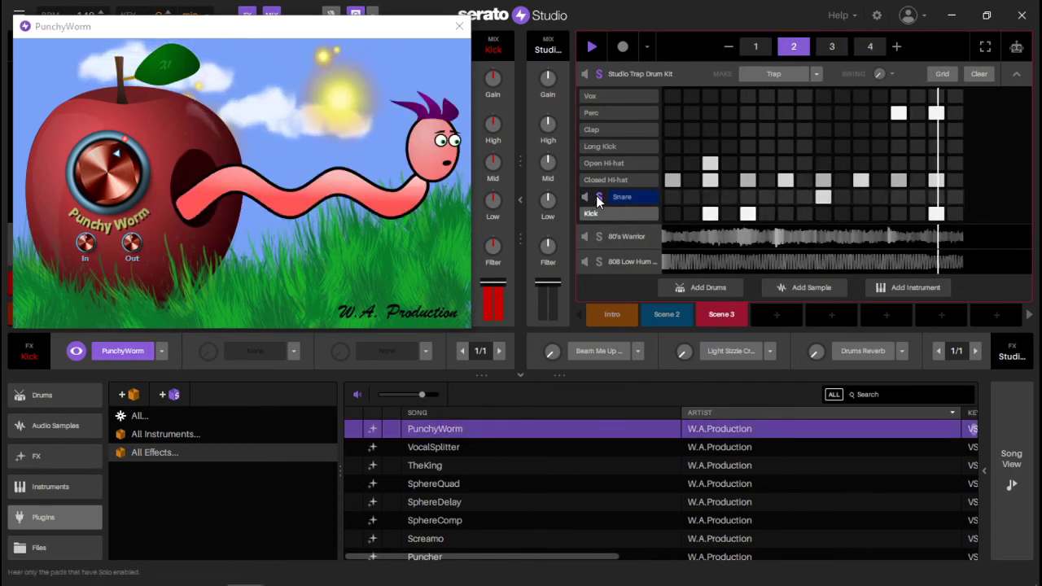
left_click(596, 196)
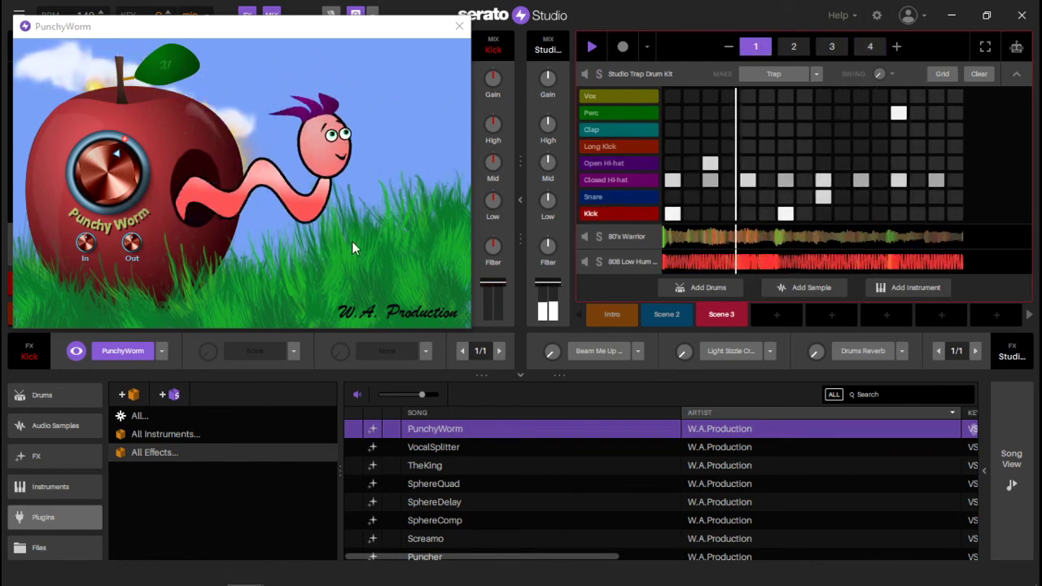
left_click(679, 317)
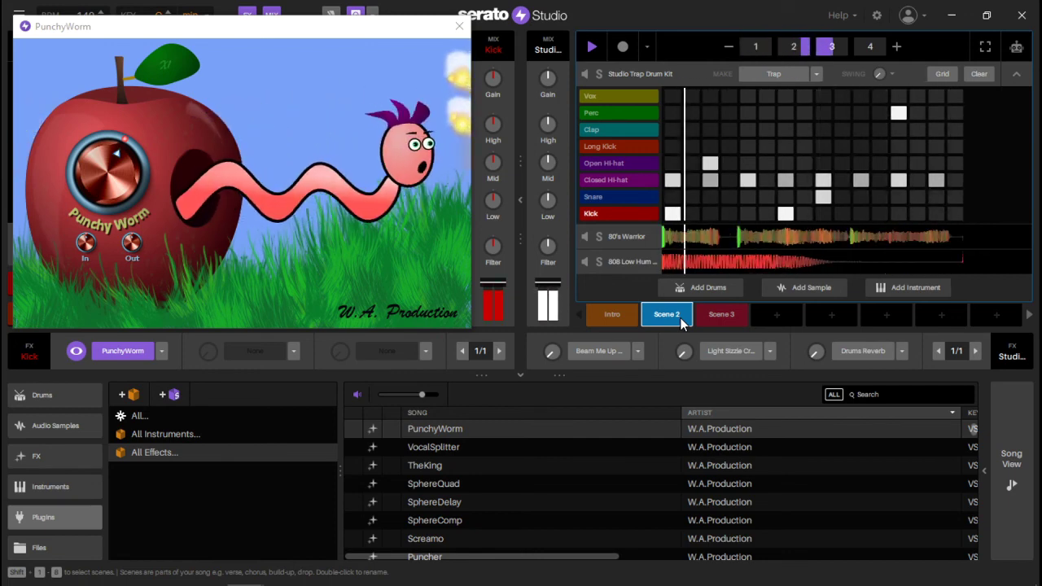
- Show Song View, delete the existing Intro clip and place the Intro scene at the start of the timeline
left_click(1011, 460)
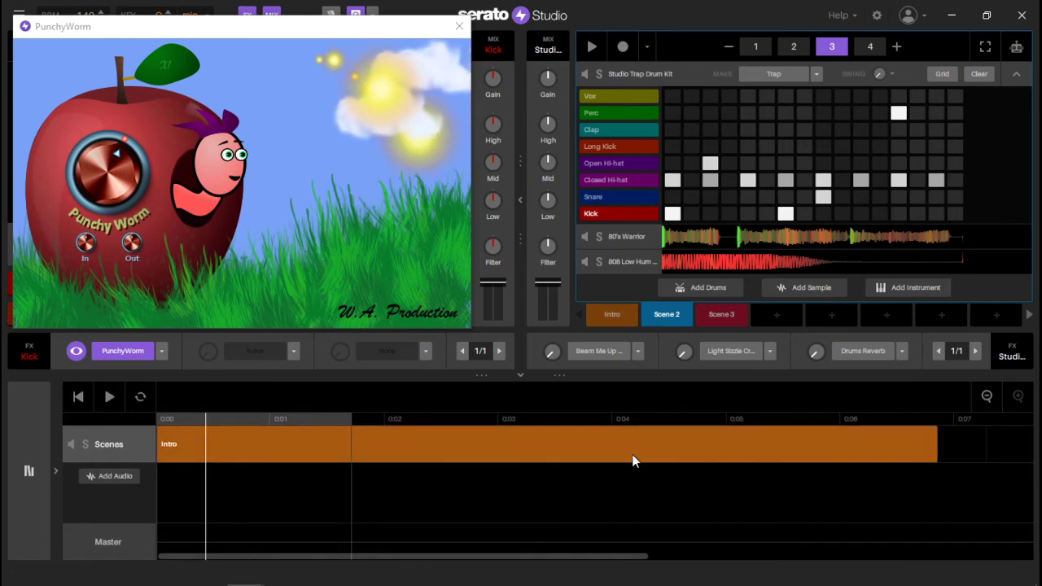
left_click(633, 458)
key("Delete")
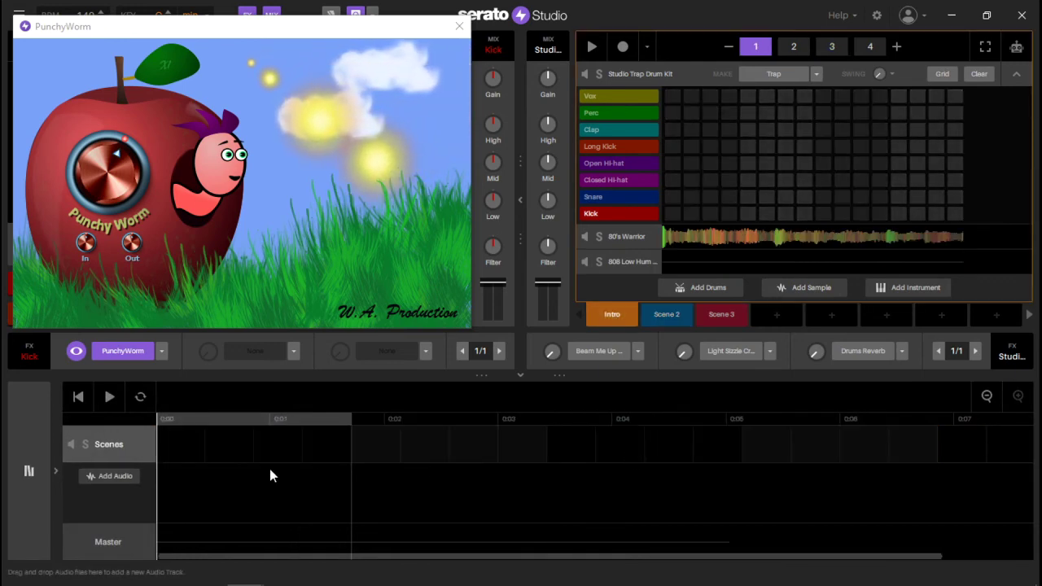
left_click_drag(616, 311, 187, 446)
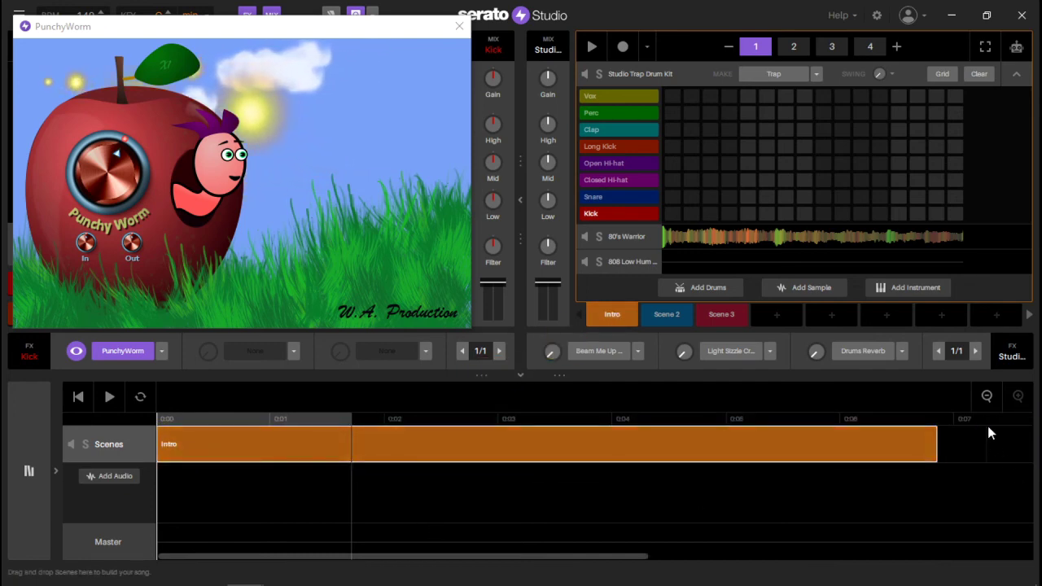
- Place Scene 3, Scene 2, Scene 3 and a closing Intro clip end to end after the opening Intro on the song timeline
left_click(986, 396)
left_click(986, 396)
left_click(986, 396)
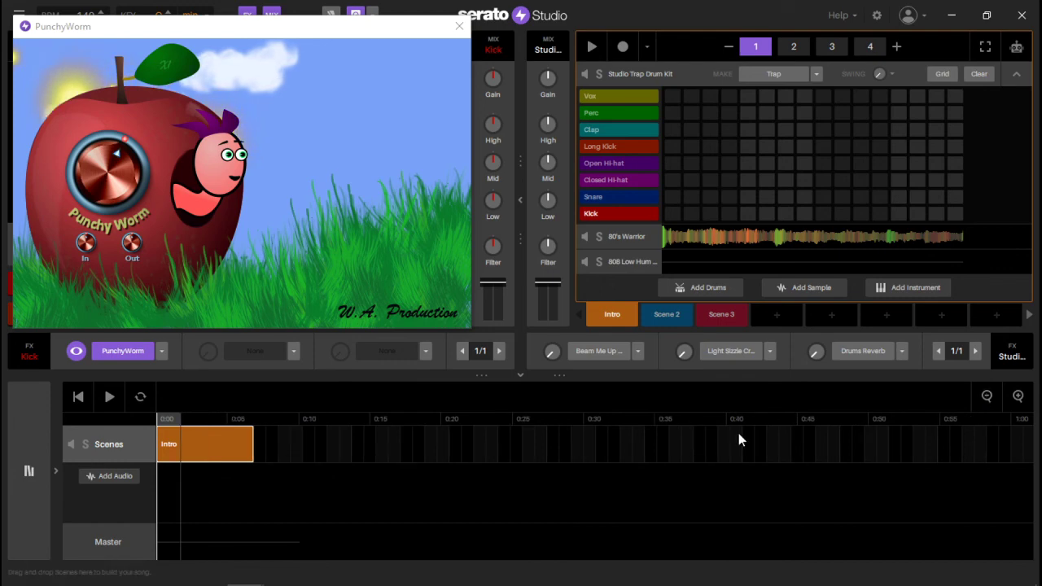
left_click_drag(711, 315, 271, 446)
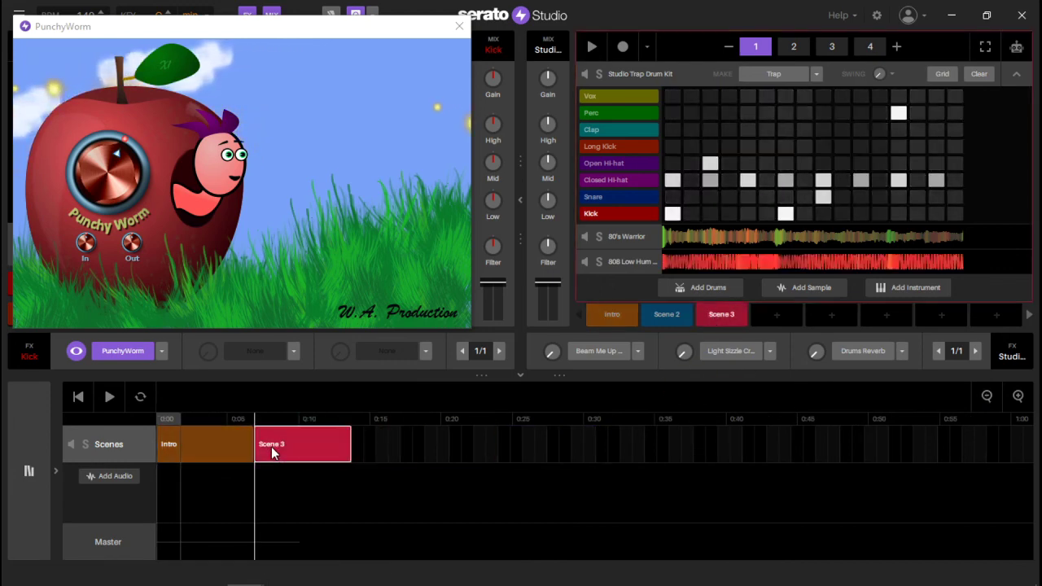
left_click_drag(669, 310, 386, 445)
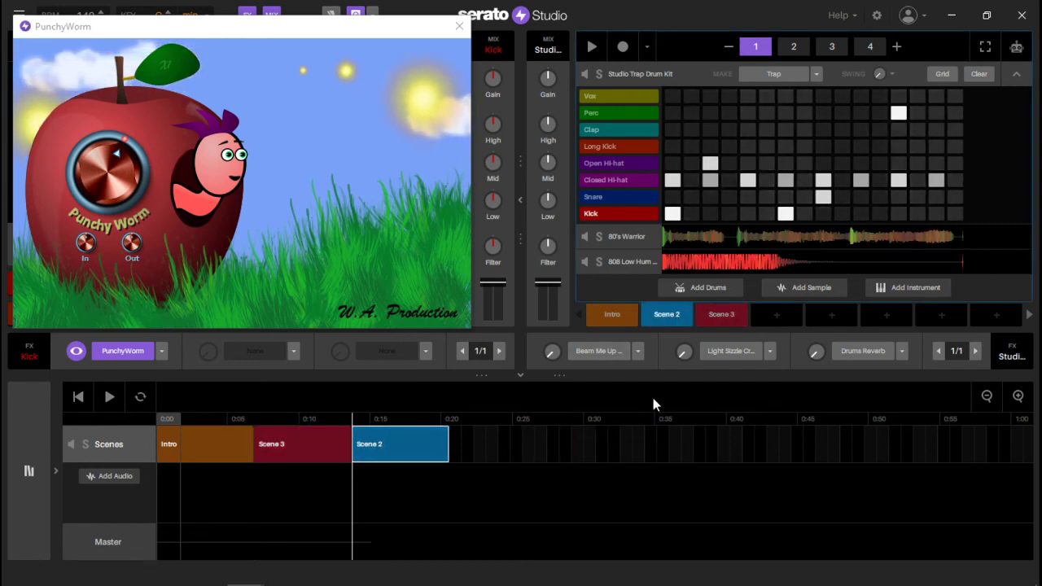
left_click_drag(721, 314, 489, 447)
left_click_drag(599, 323, 565, 449)
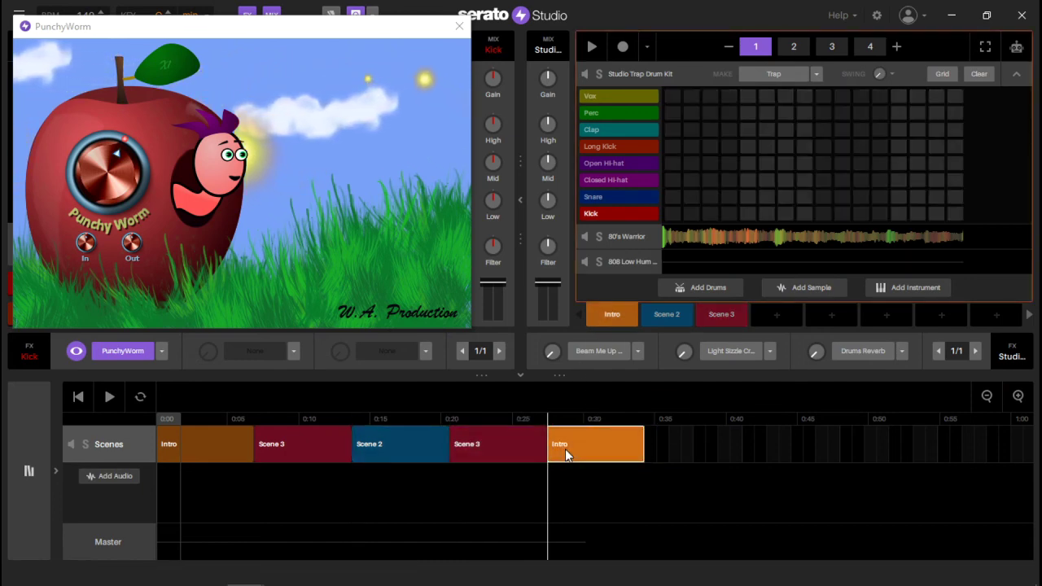
- Extend the song loop over all five clips, play the looped arrangement from the start and close the PunchyWorm window
left_click(111, 396)
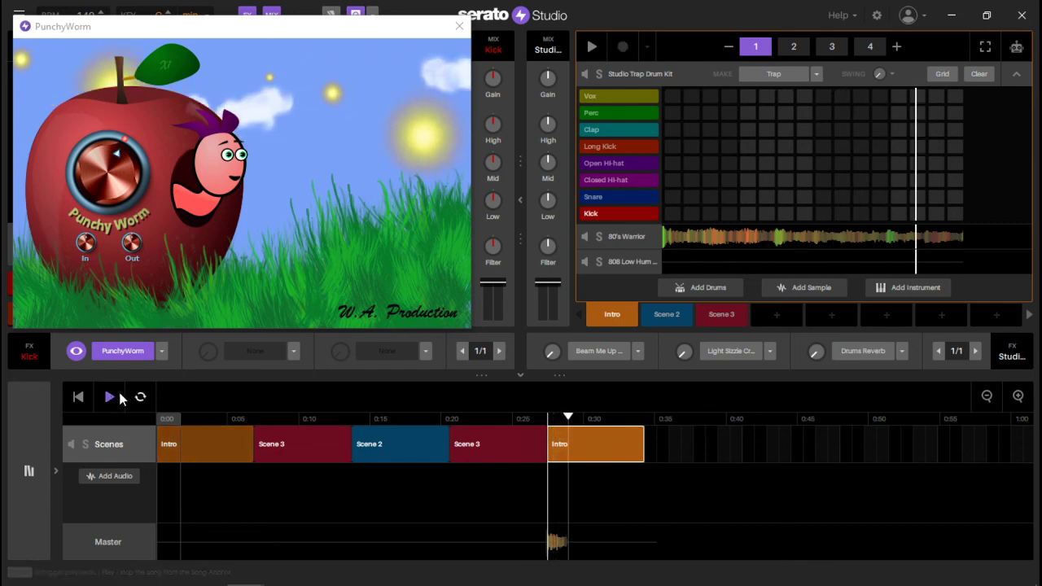
left_click(81, 397)
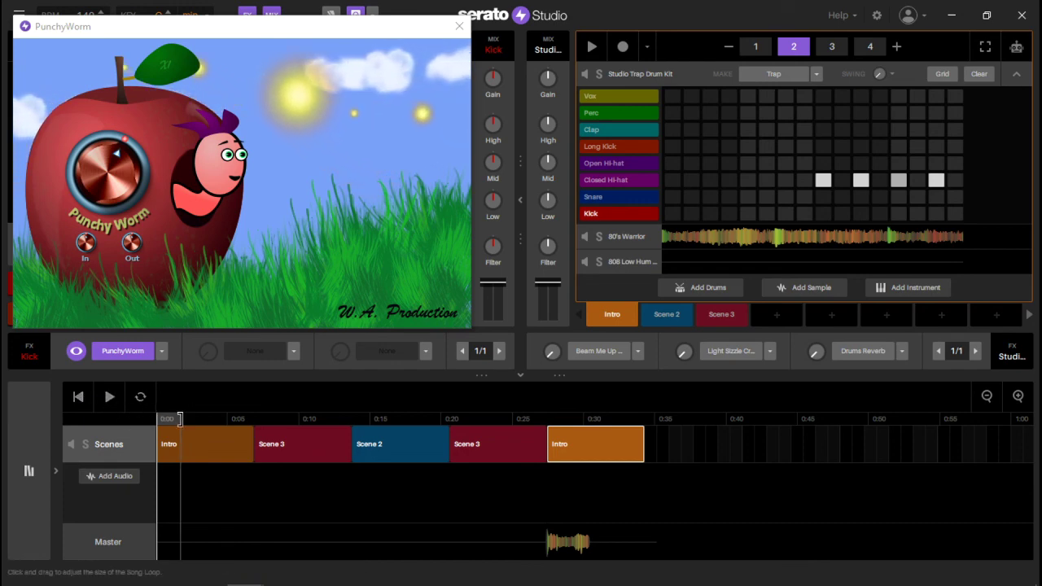
left_click_drag(179, 418, 646, 419)
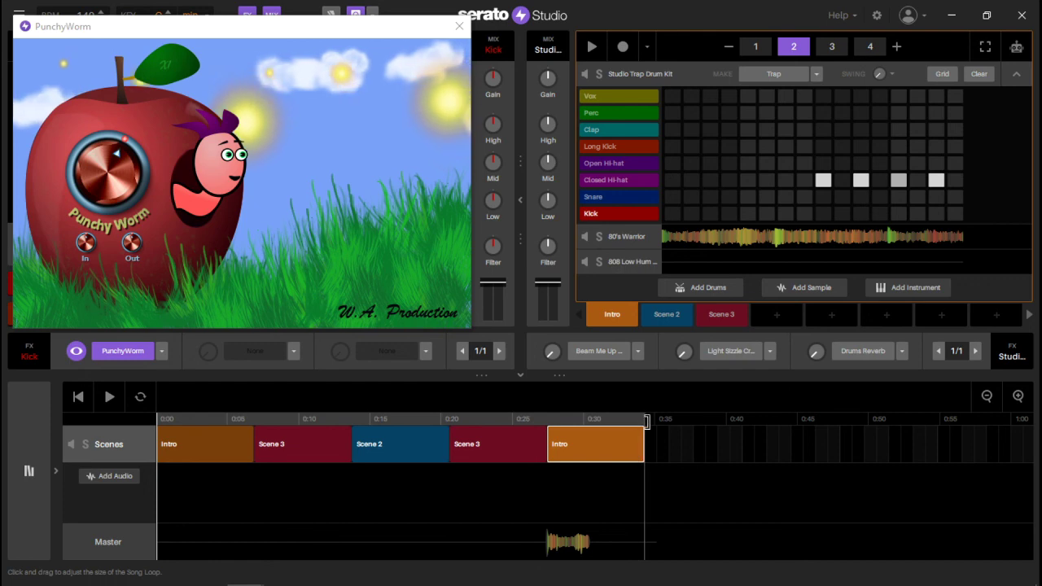
left_click(140, 399)
left_click(113, 397)
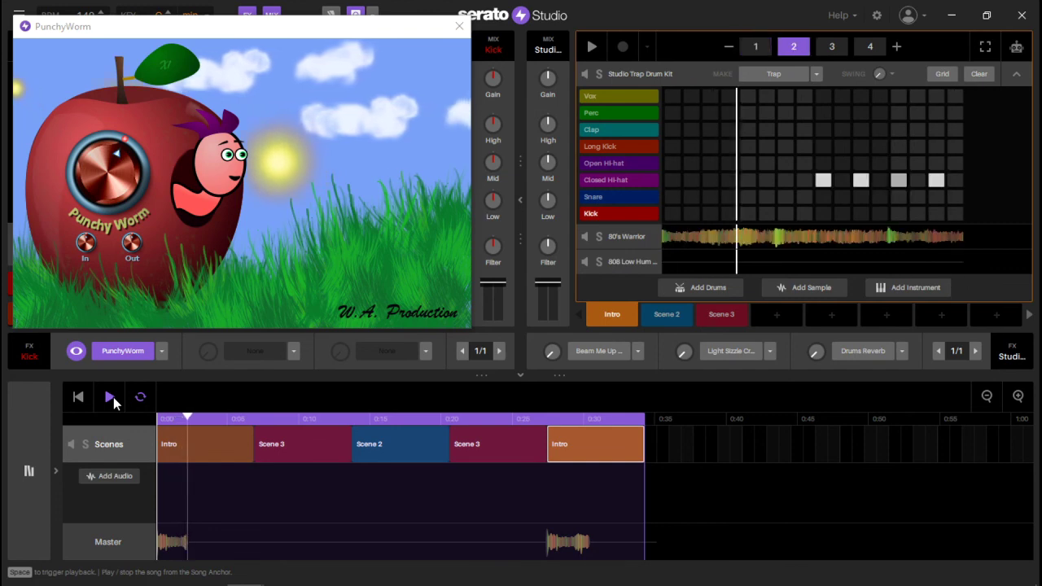
left_click(459, 26)
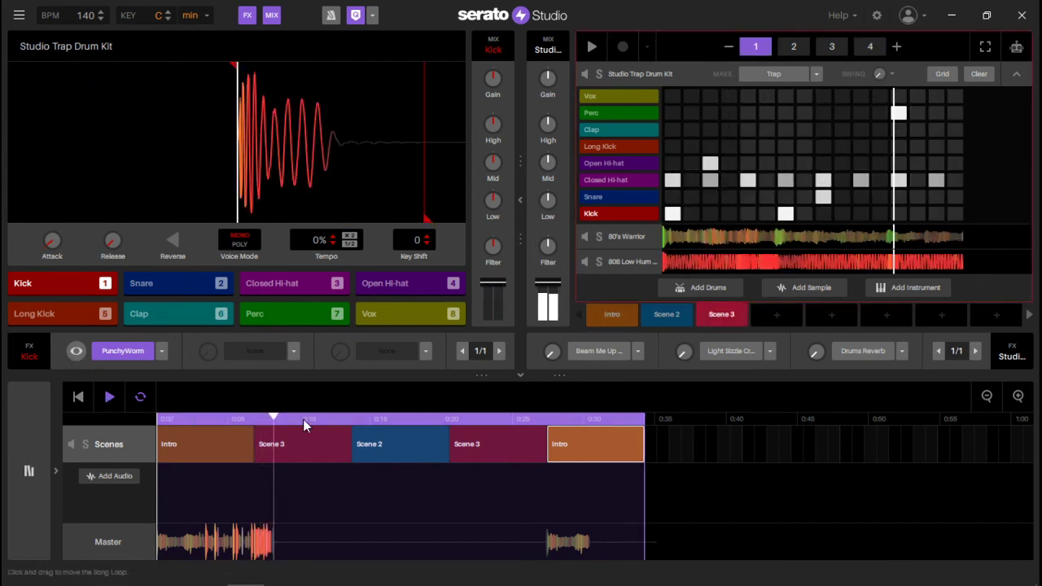
- Enable Master Compressor and Limiter on the Master track, keeping the compressor at about a quarter and the limiter near minimum, and turn off the song loop
left_click(118, 545)
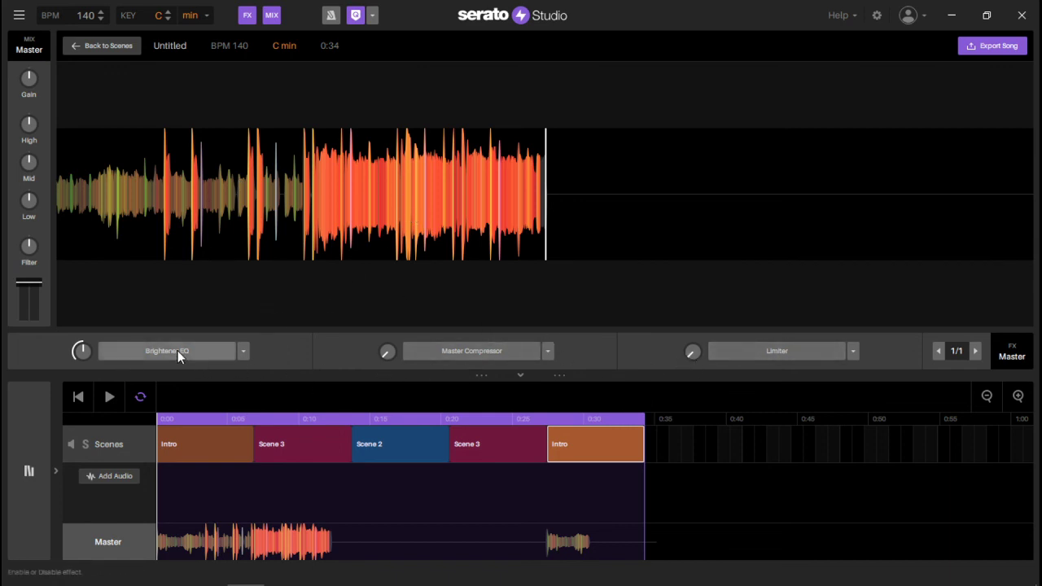
key("space")
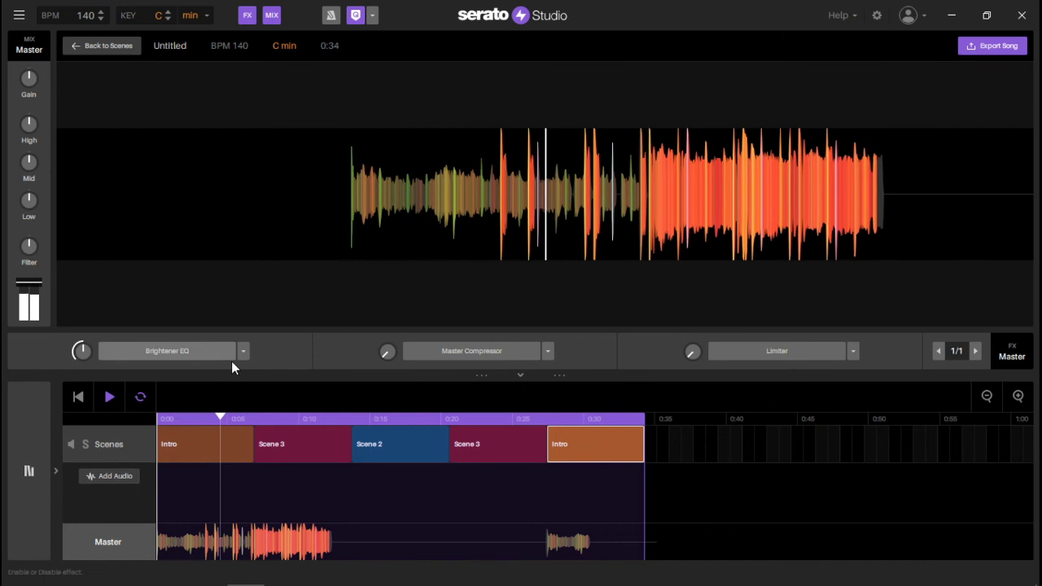
left_click(425, 351)
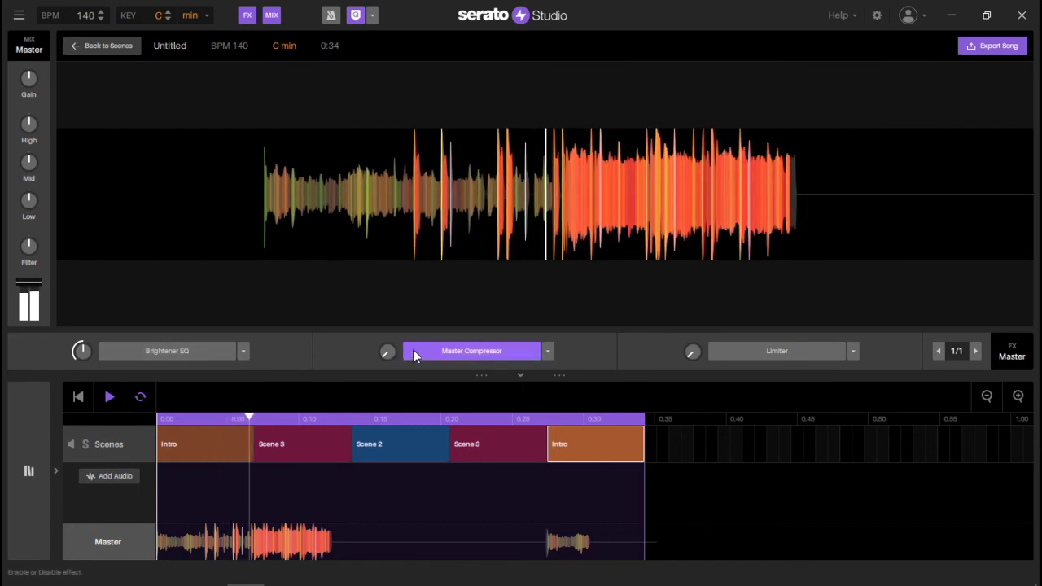
left_click(736, 350)
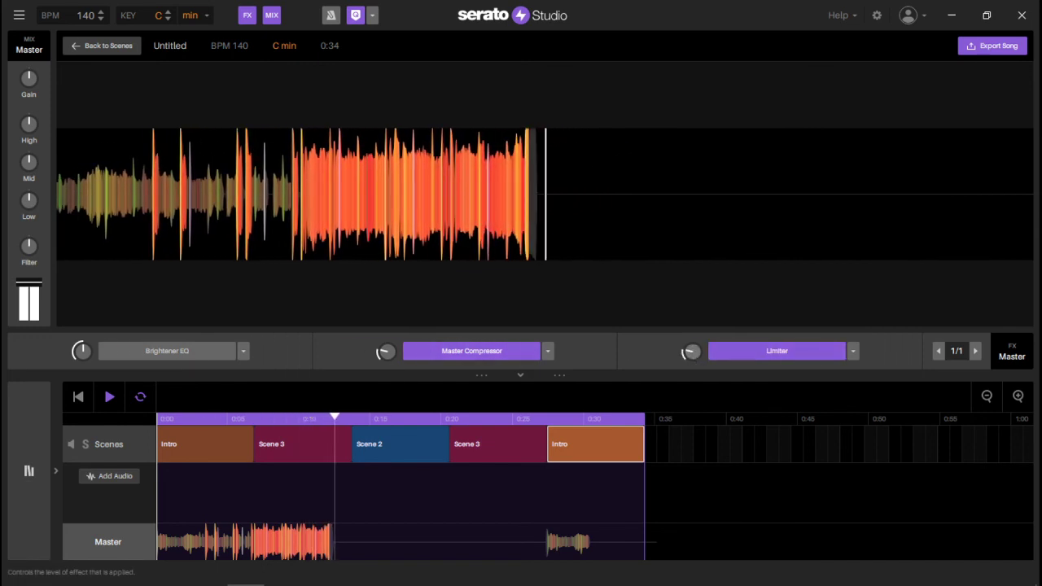
left_click_drag(690, 351, 692, 342)
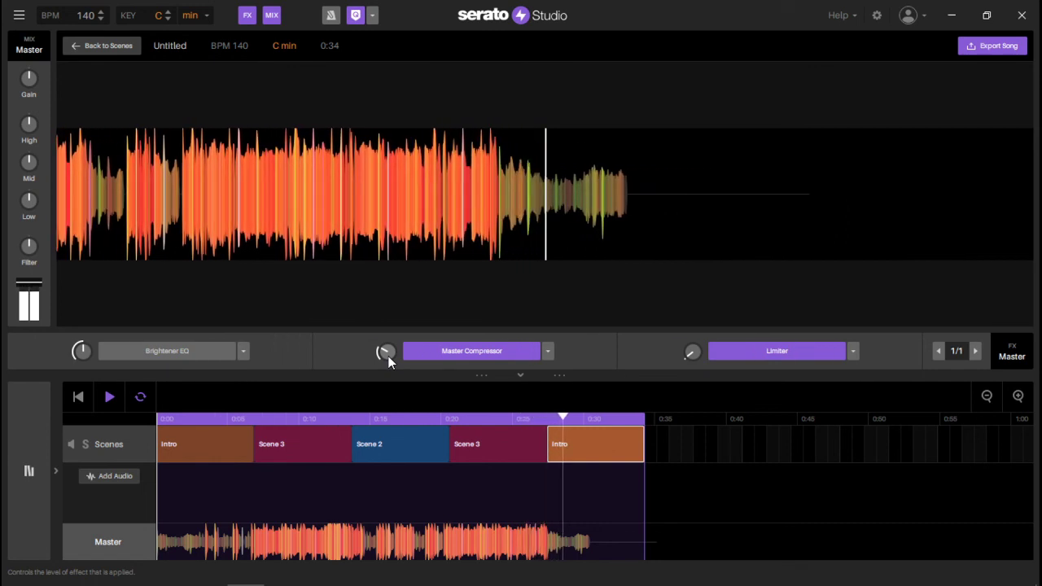
left_click(146, 395)
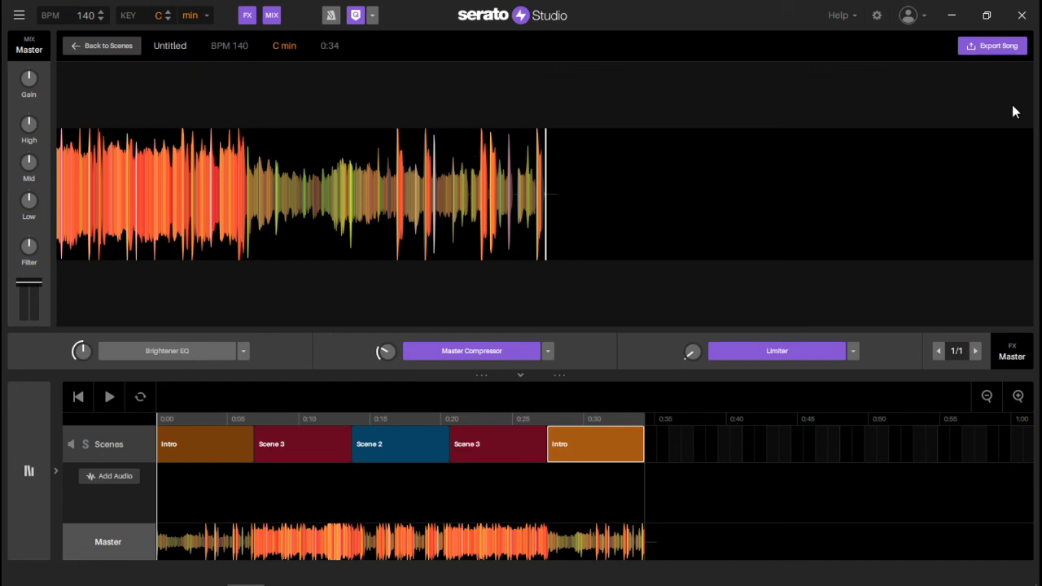
- Review the audio format choices for exporting the master and the stem export options, and close the export dialog without exporting
left_click(979, 46)
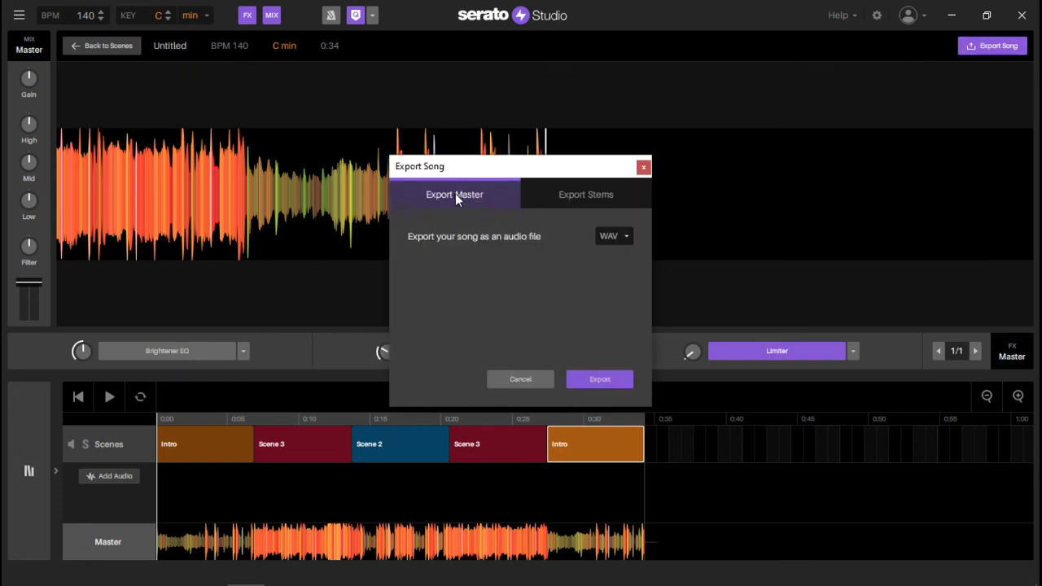
left_click(621, 235)
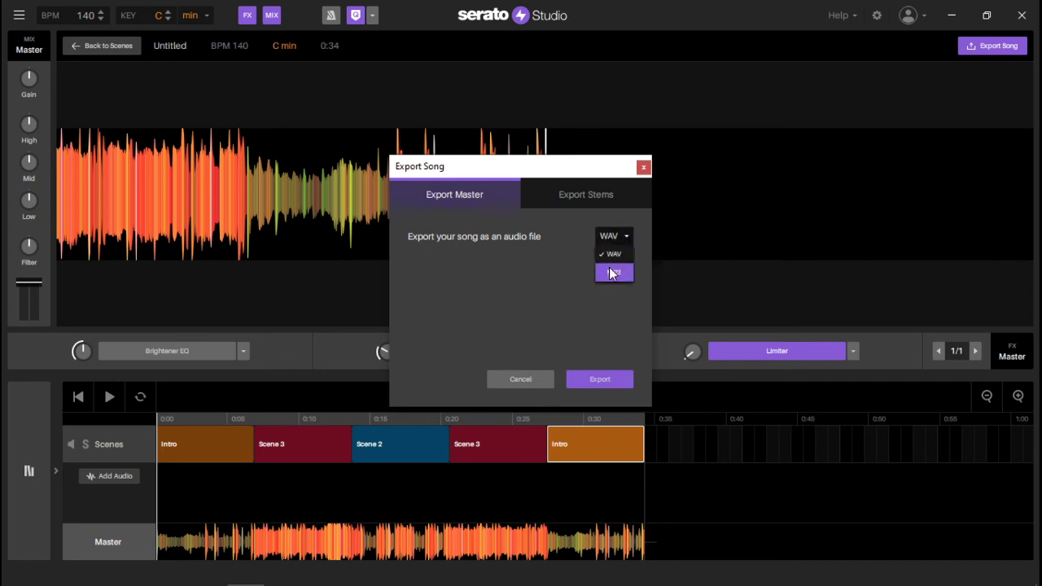
left_click(507, 267)
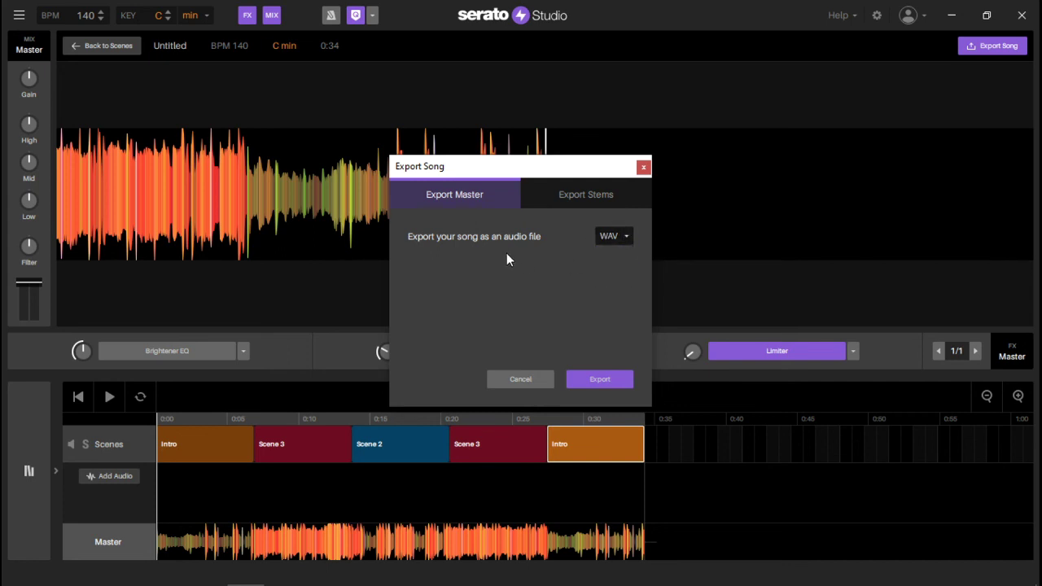
left_click(568, 196)
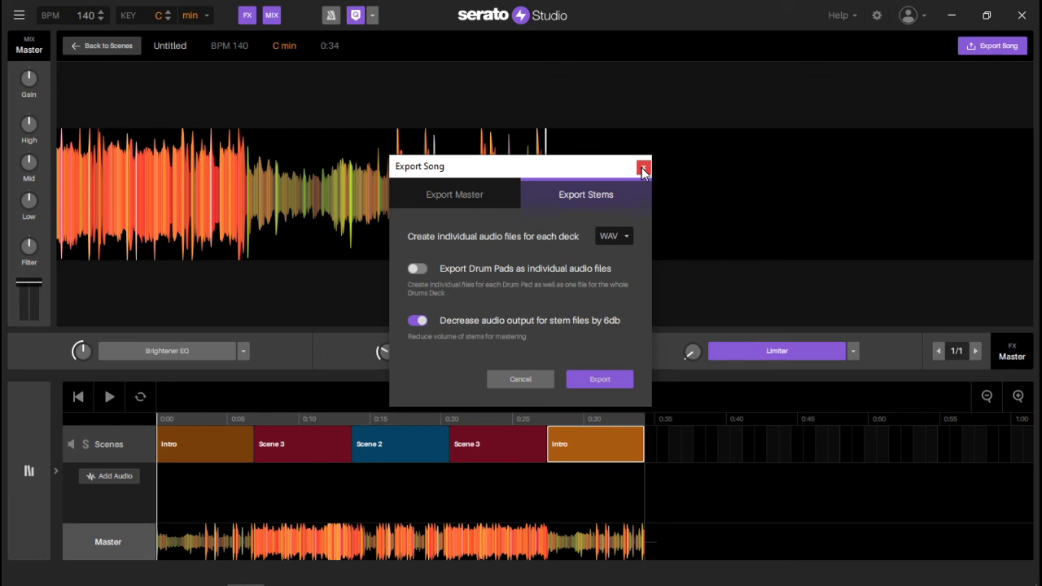
left_click(483, 192)
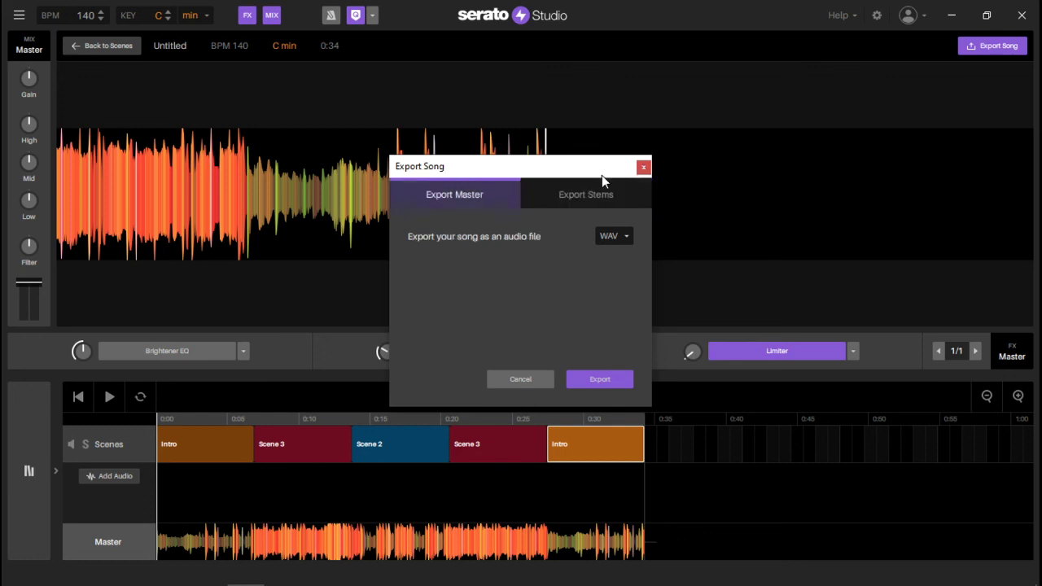
left_click(642, 166)
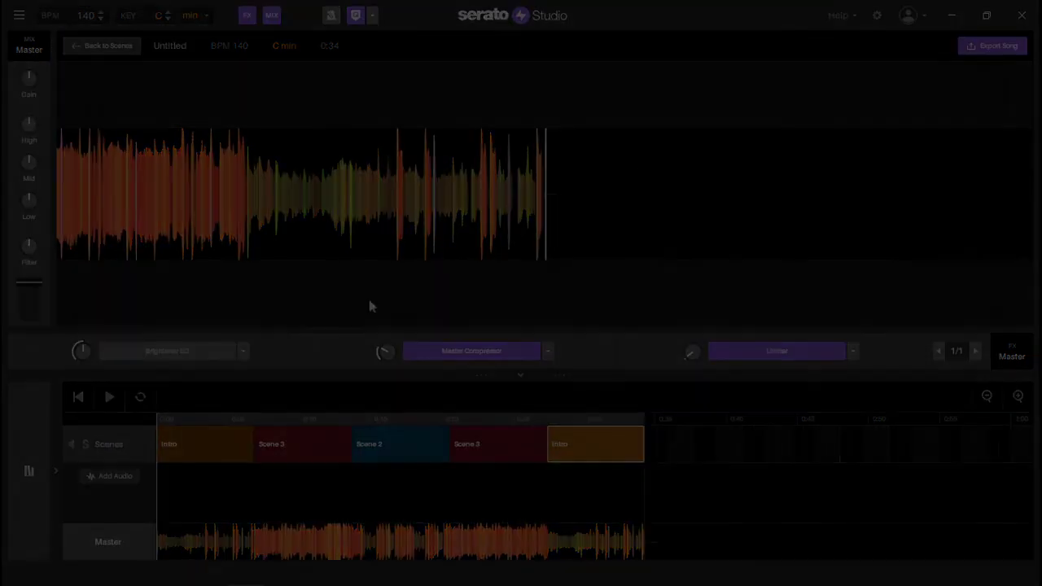